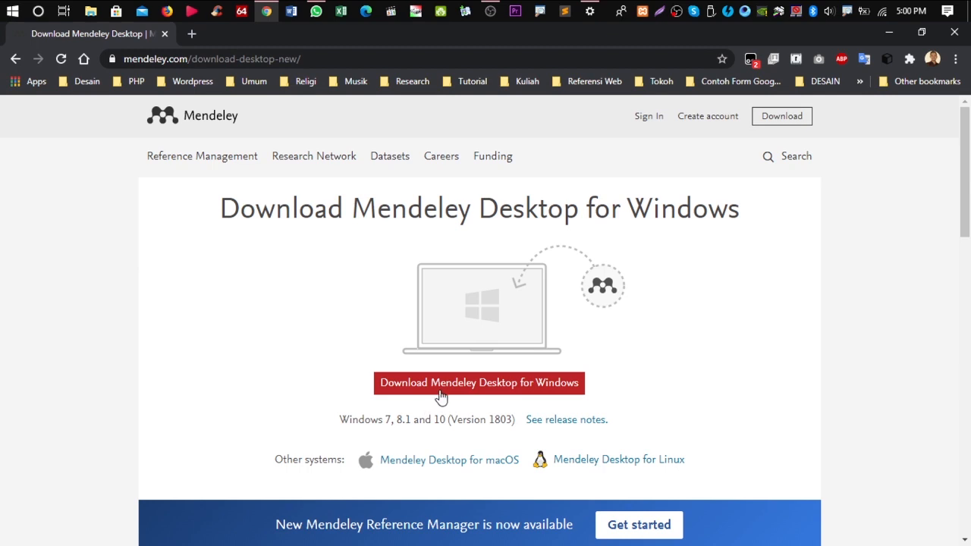
Download the Mendeley Desktop installer for Windows from the Mendeley download page
left_click(445, 392)
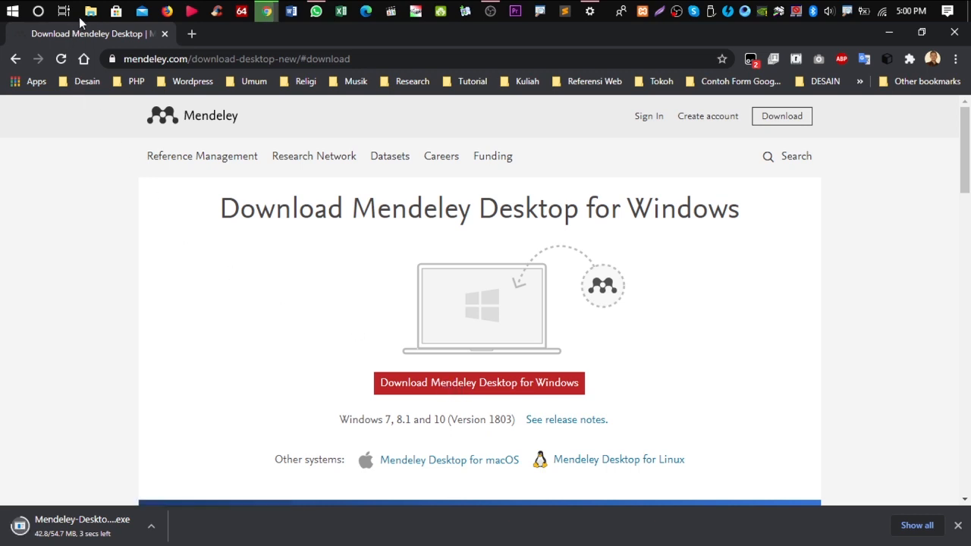
Set the downloading Mendeley Desktop 1.19.4 installer to open automatically when done
left_click(150, 530)
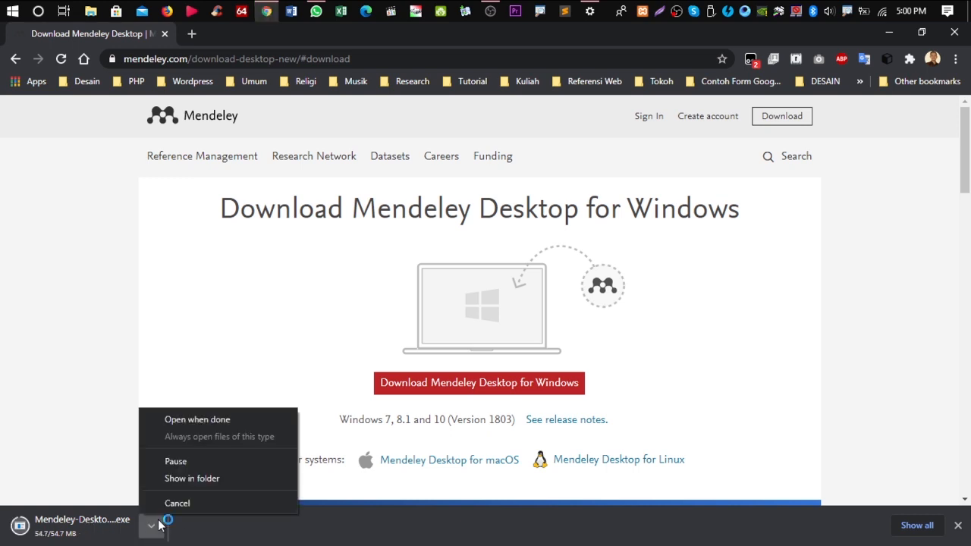
left_click(221, 420)
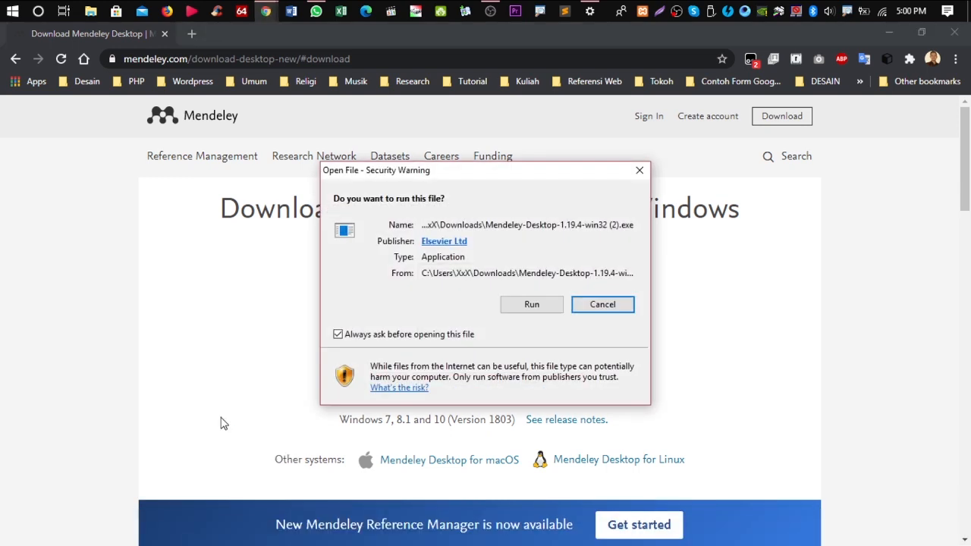
Install Mendeley Desktop into C:\Program Files (x86)\Mendeley Desktop with default settings
left_click(543, 312)
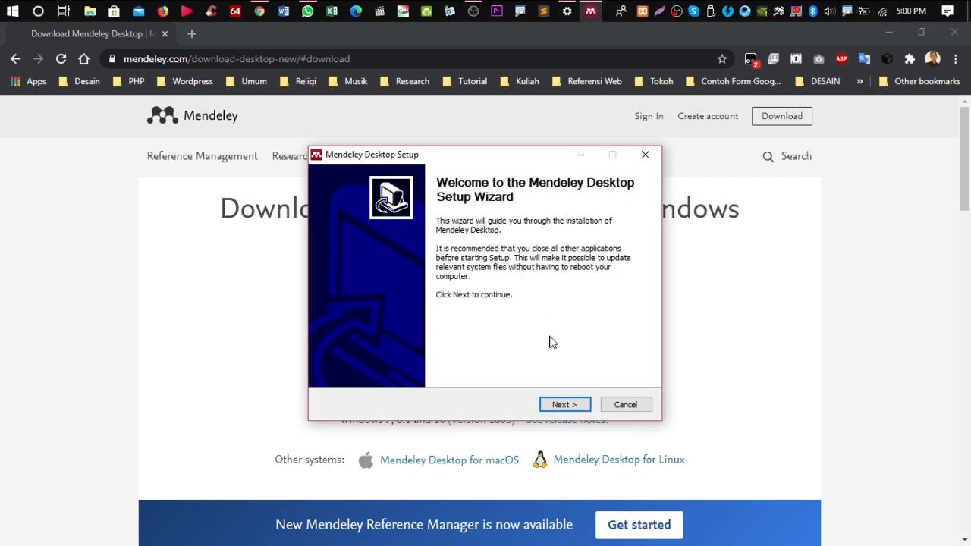
left_click(567, 405)
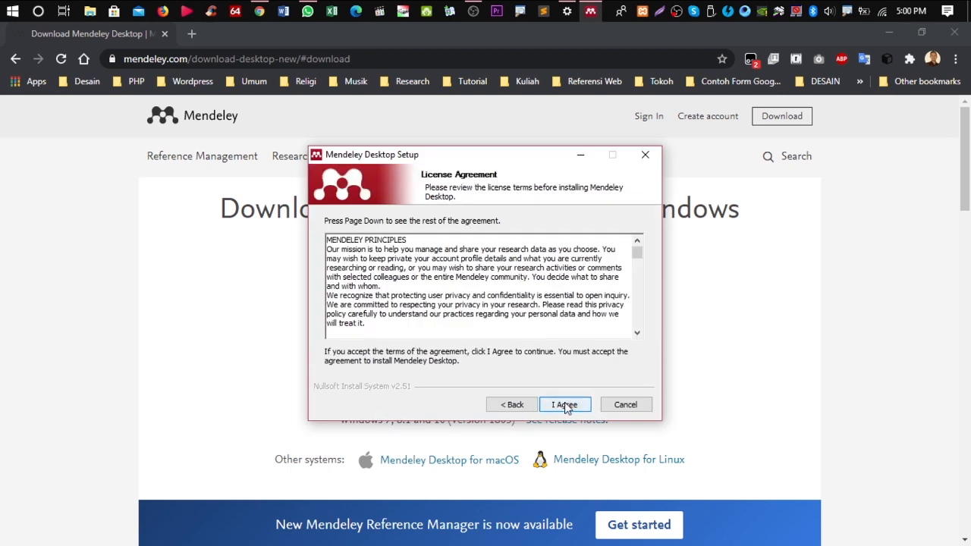
left_click(565, 406)
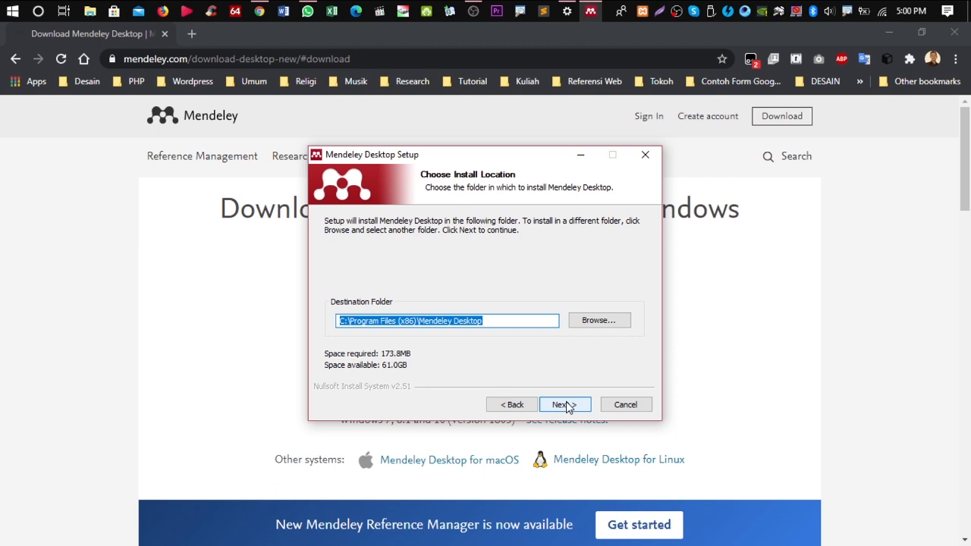
left_click(565, 405)
left_click(565, 405)
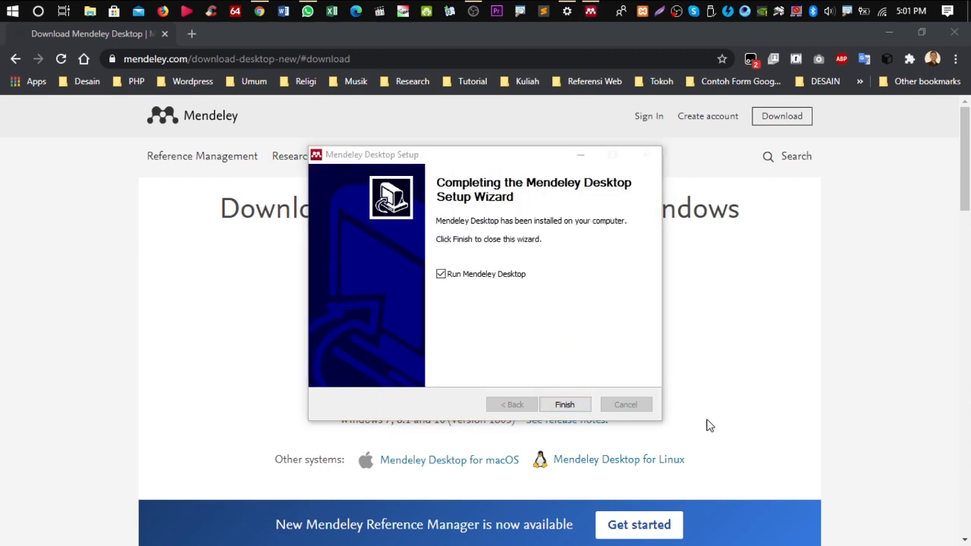
left_click(574, 411)
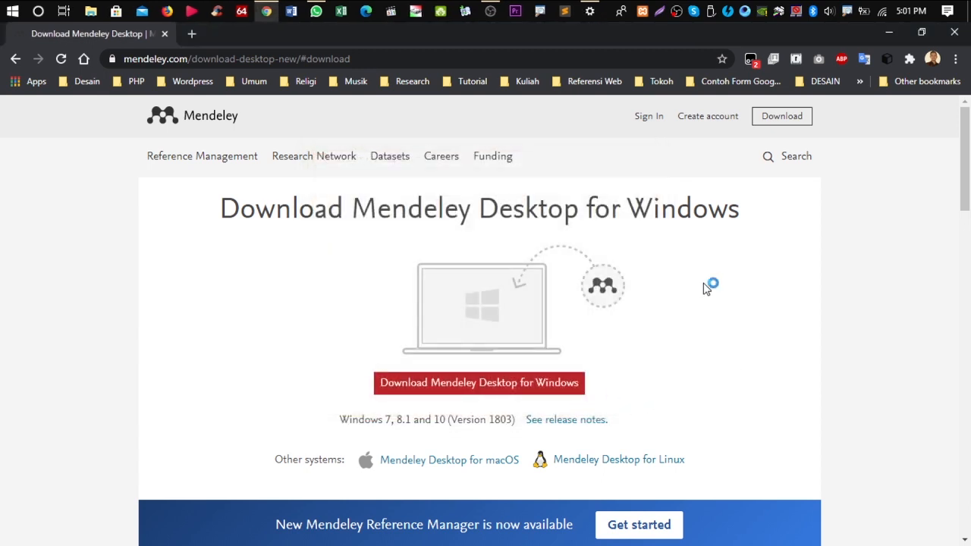
left_click(592, 11)
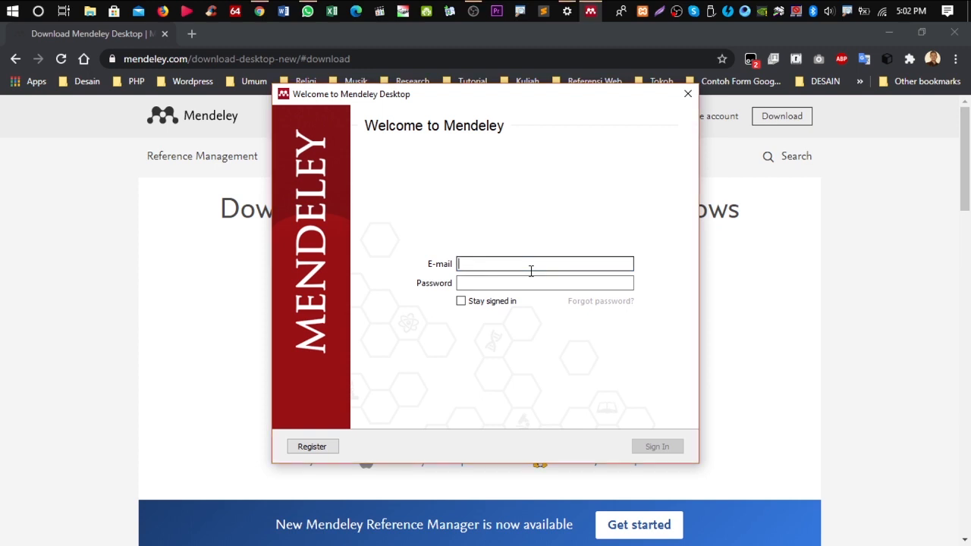
Enter the account e-mail and password and attempt to sign in to Mendeley
key("Tab")
type("******")
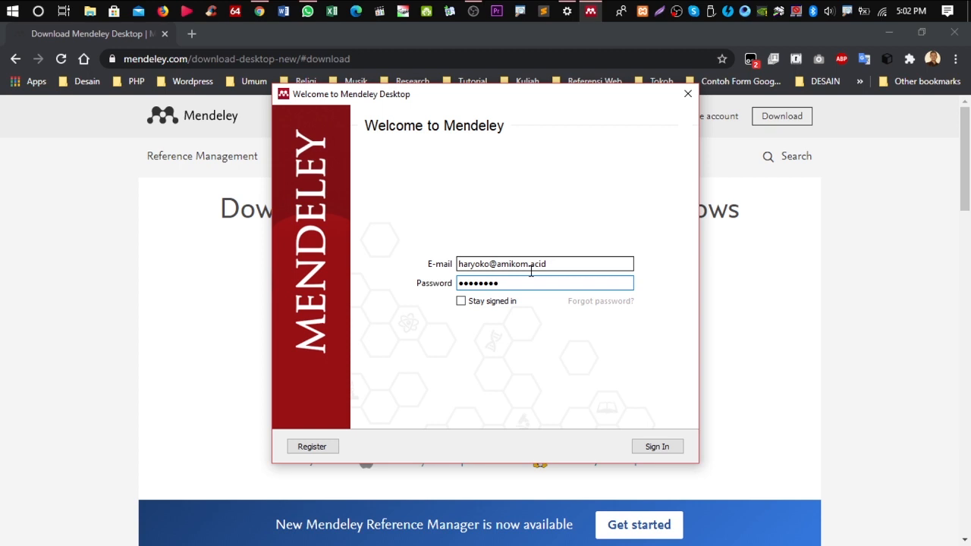
left_click(664, 448)
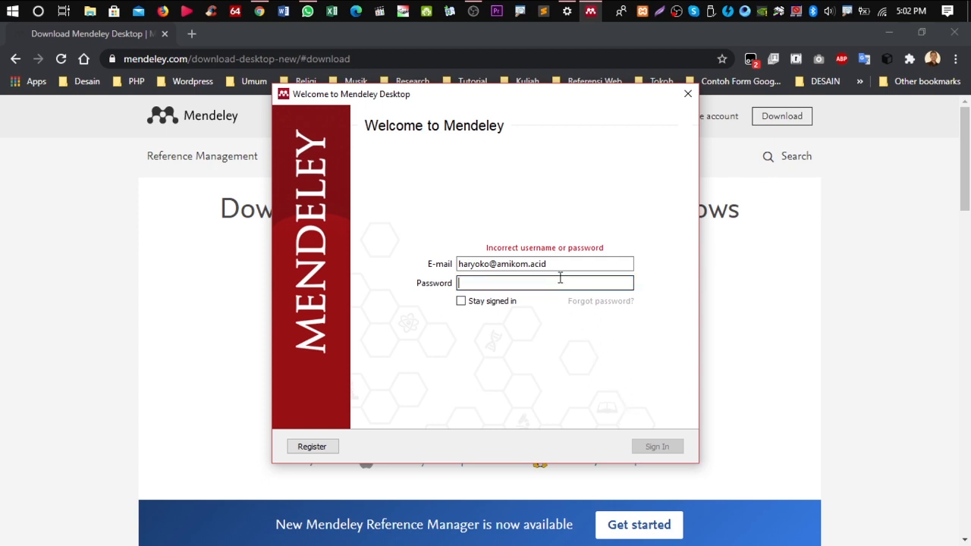
type("*******")
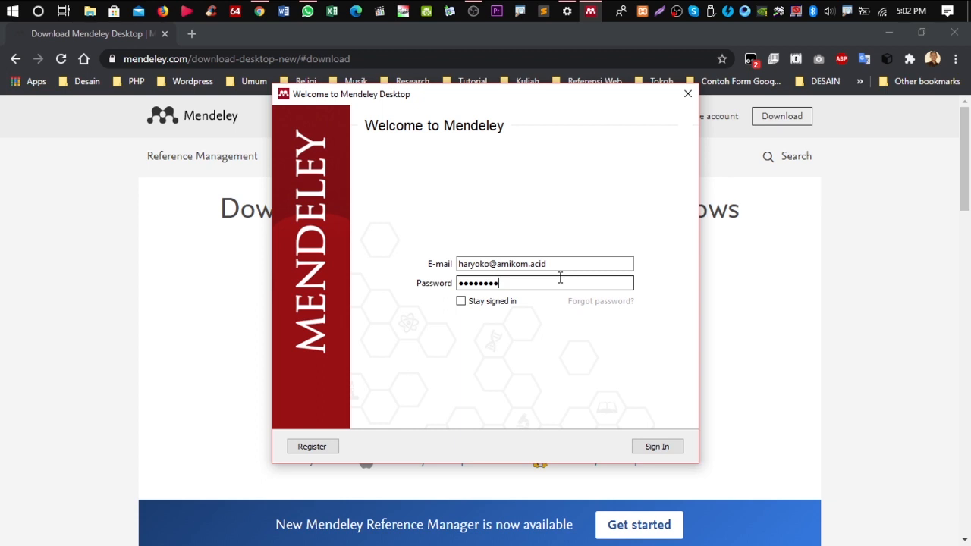
left_click(658, 448)
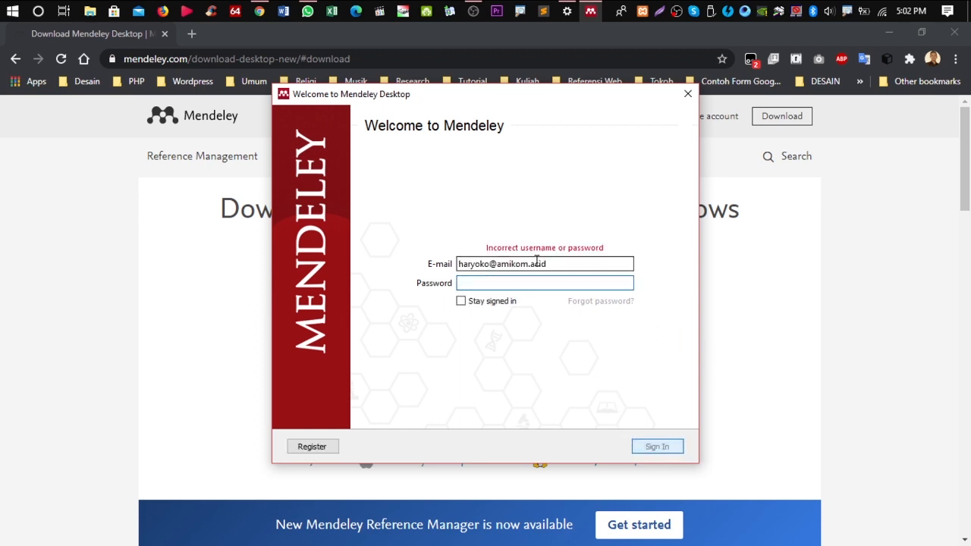
Correct the mistyped account e-mail, re-enter the password and sign in again
left_click(622, 264)
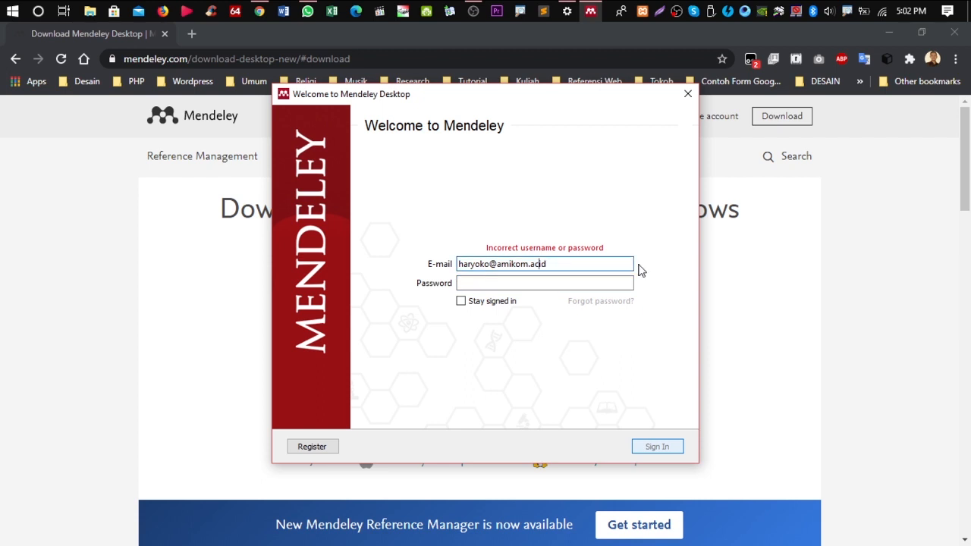
type(".i")
key("Tab")
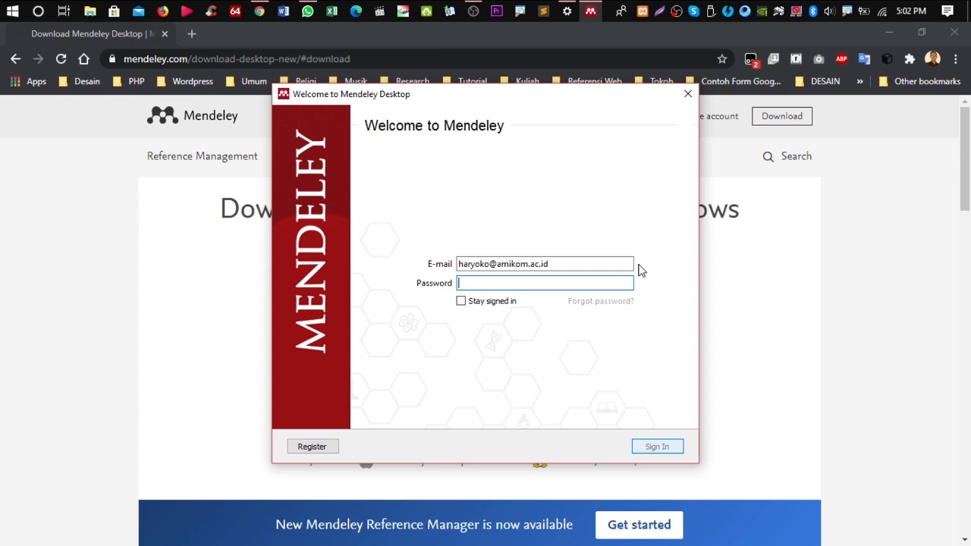
type("•••••••")
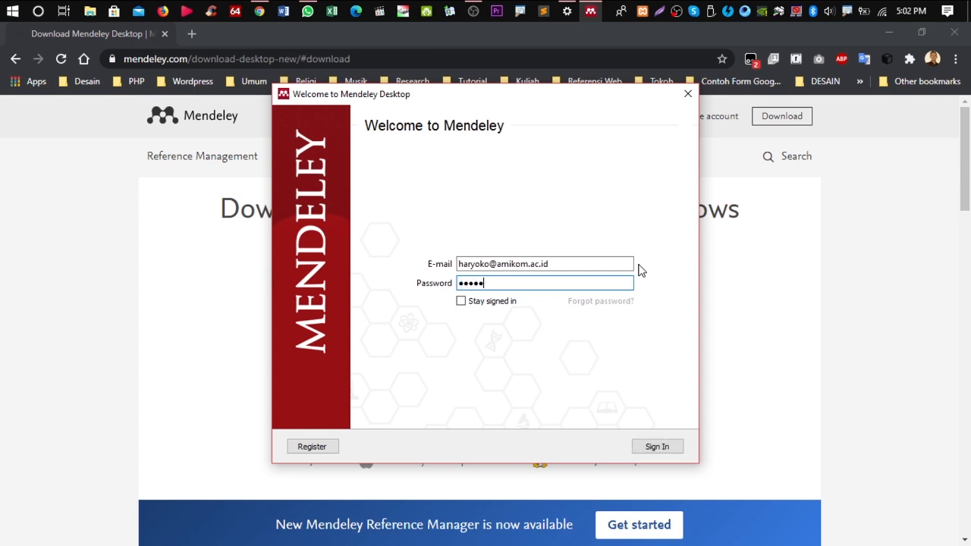
left_click(657, 446)
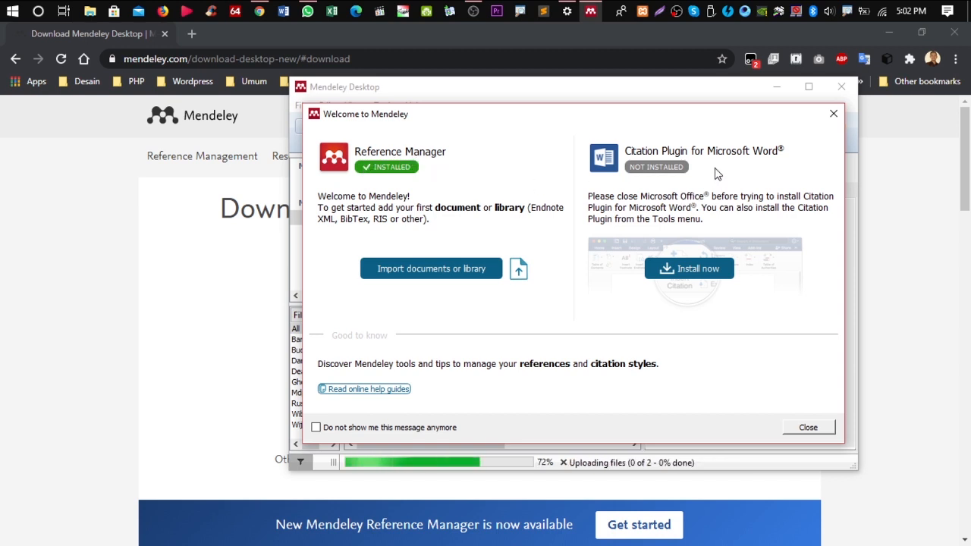
Install the Word Citation Plugin, dismiss the welcome and tour popups, and maximize Mendeley
left_click(696, 277)
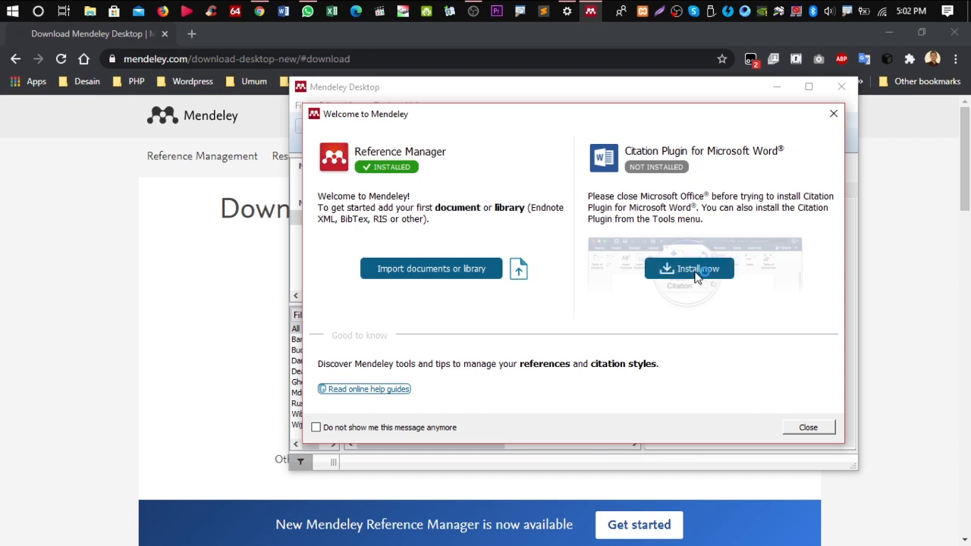
left_click(808, 428)
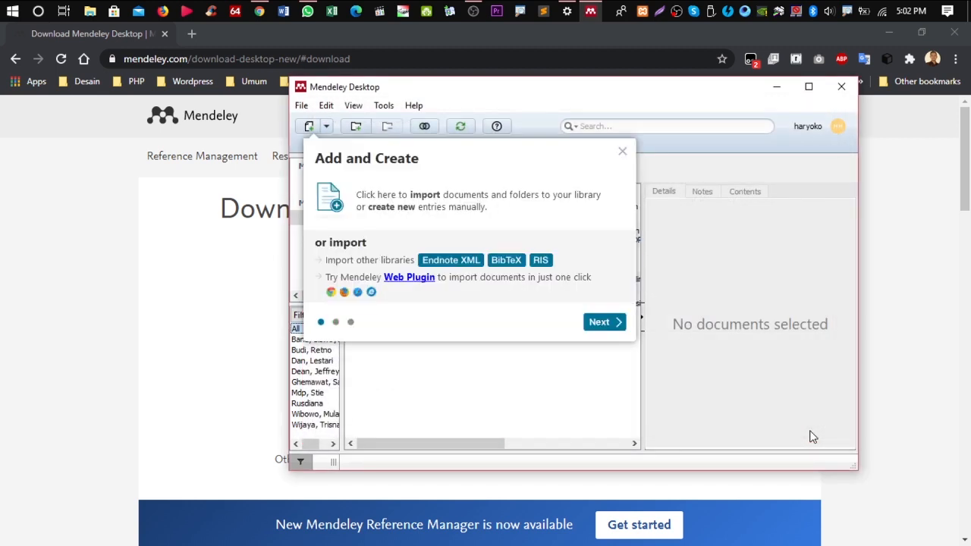
left_click(622, 152)
left_click(809, 86)
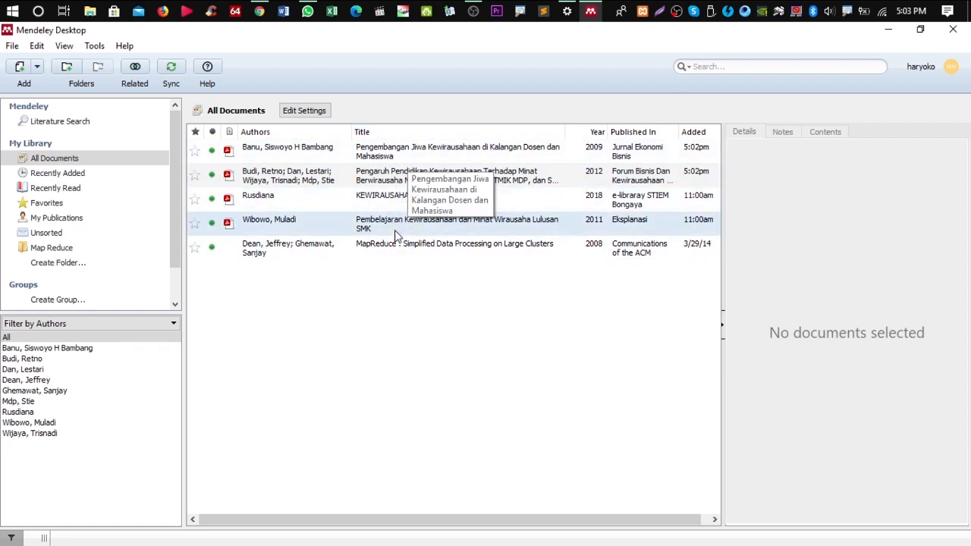
Open the Google Scholar home page in a new Chrome tab
left_click(891, 37)
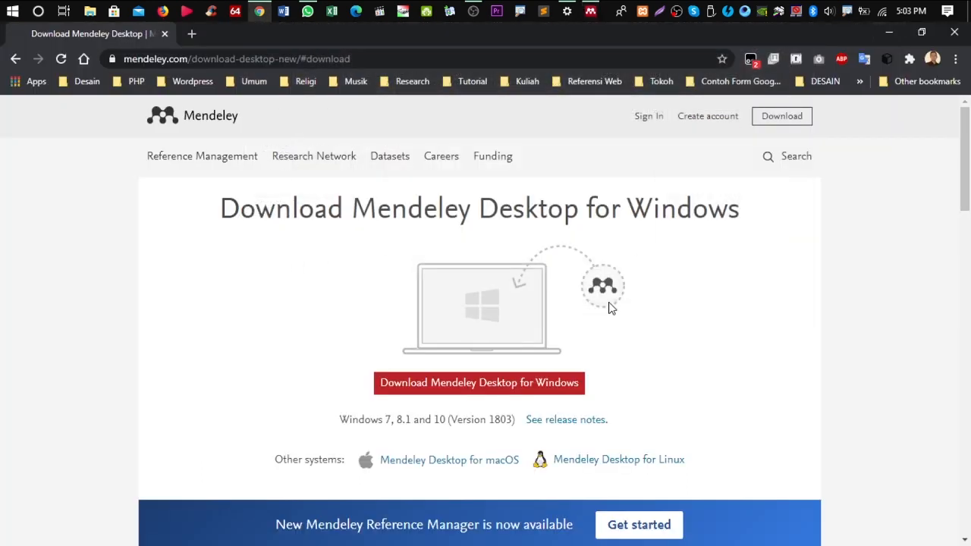
left_click(199, 35)
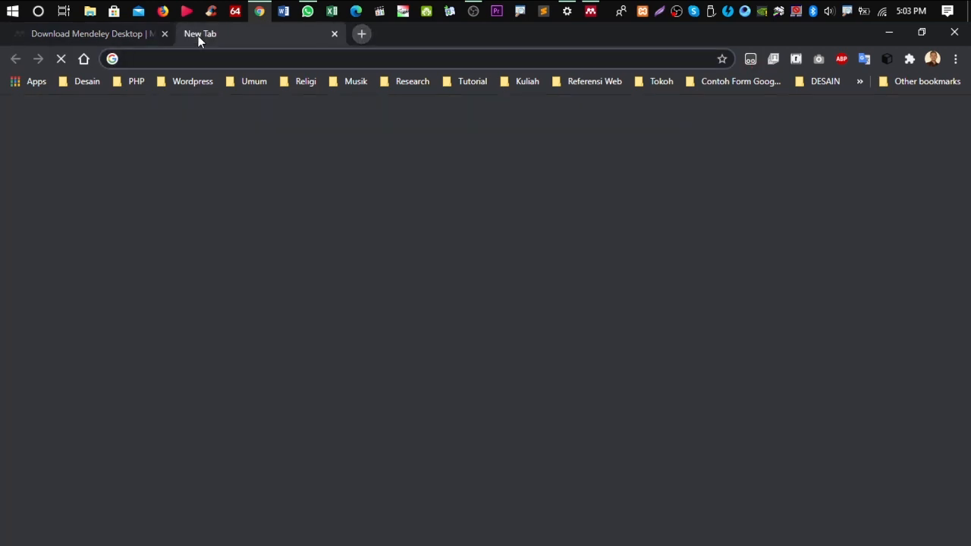
type("GOogle scholar")
key("Right")
key("Return")
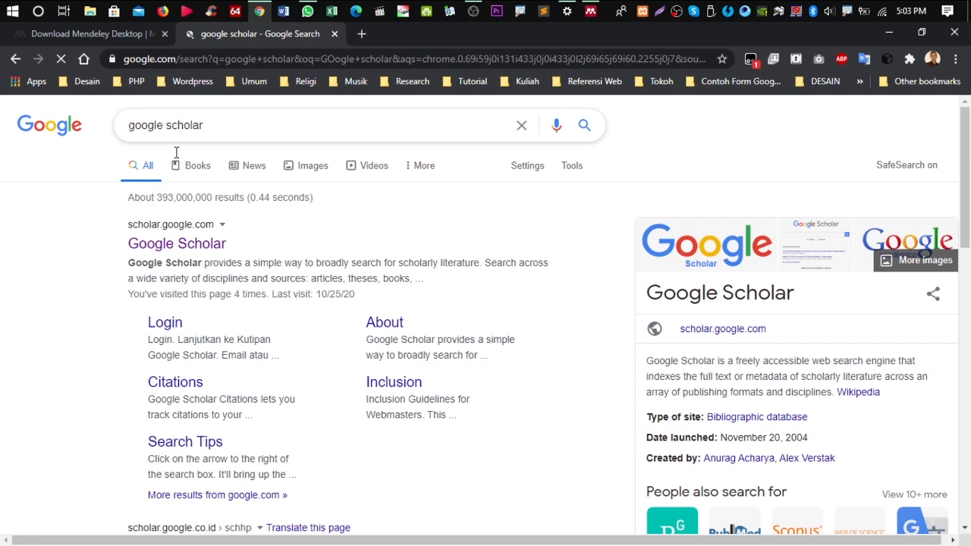
left_click(181, 249)
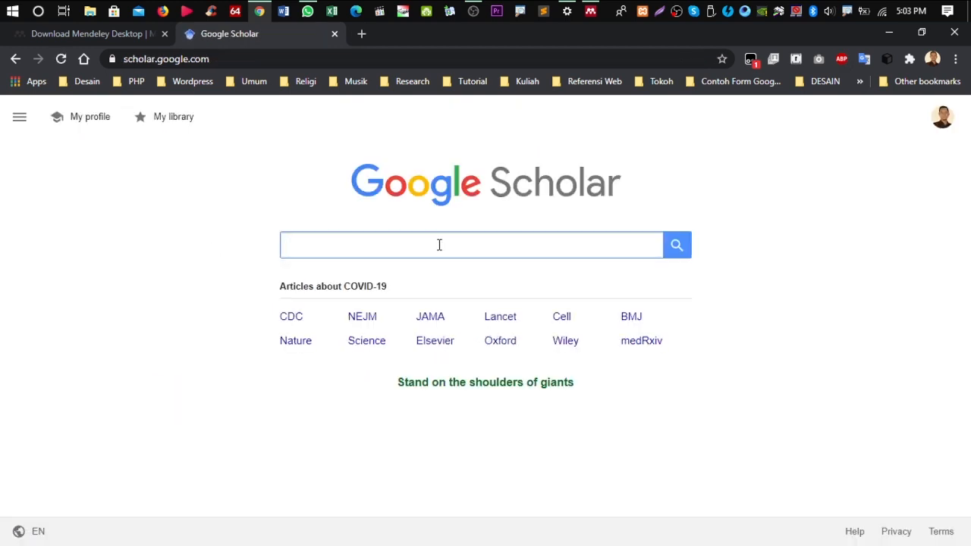
Search Scholar for KEWIRAUSAHAAN and open 'Model pendidikan kewirausahaan...' in a new tab
type("K")
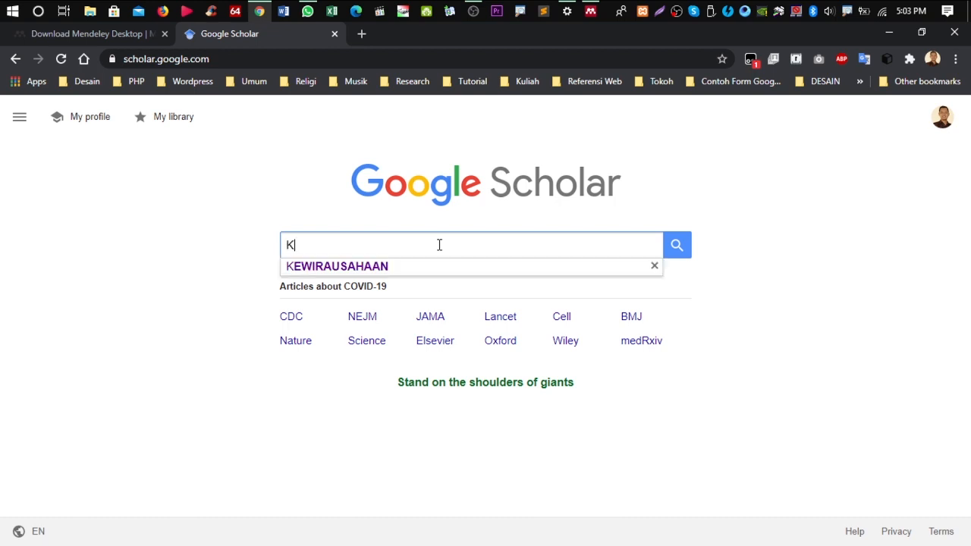
key("Down")
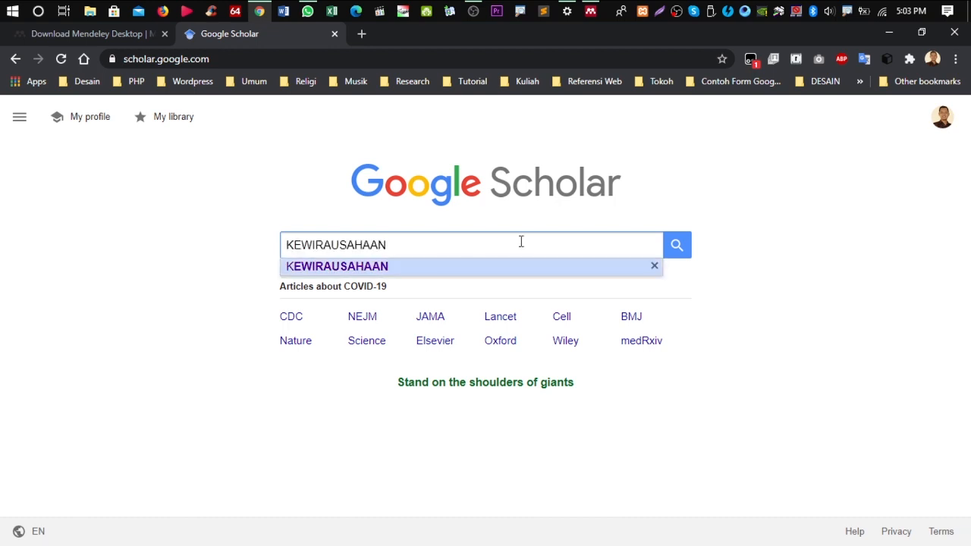
left_click(677, 245)
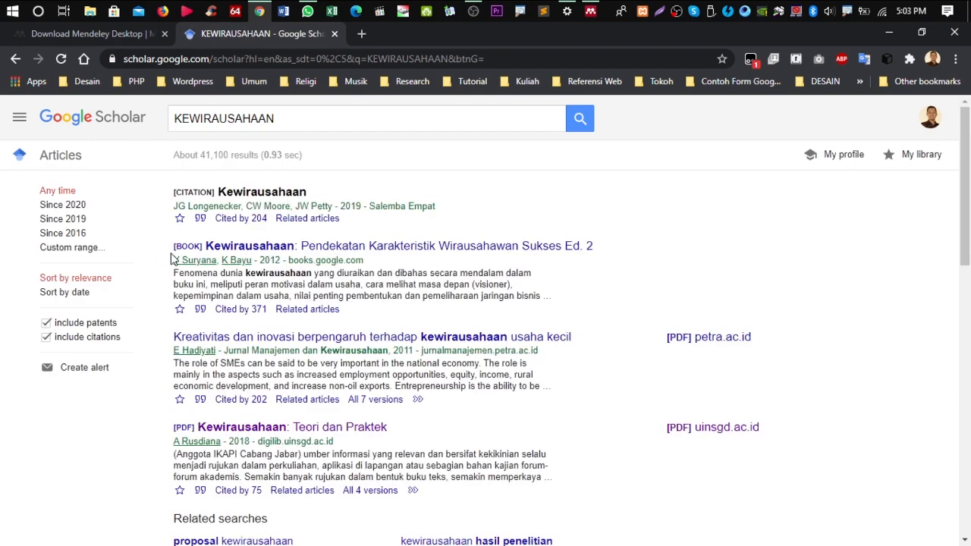
scroll(273, 349, "down", 1)
scroll(273, 349, "down", 2)
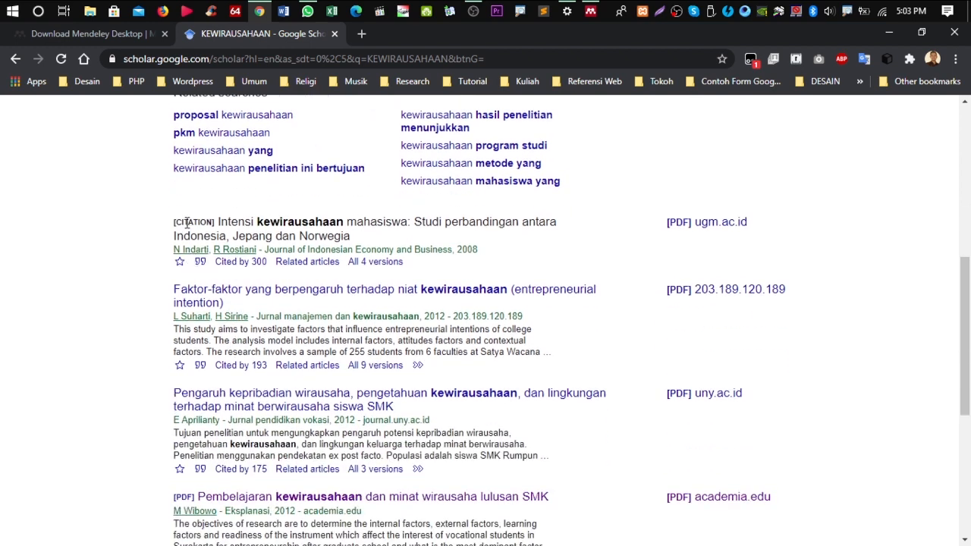
scroll(243, 227, "down", 4)
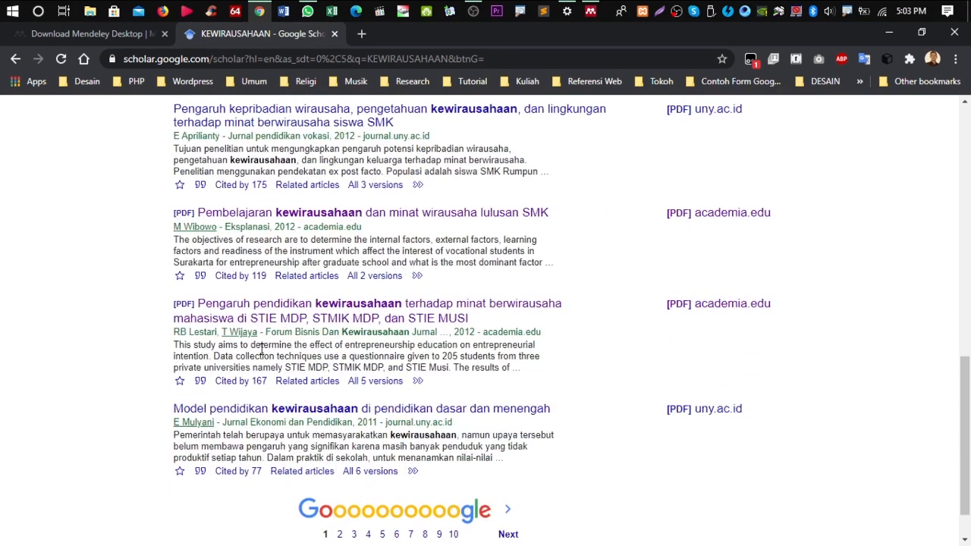
right_click(376, 416)
left_click(414, 420)
left_click(419, 36)
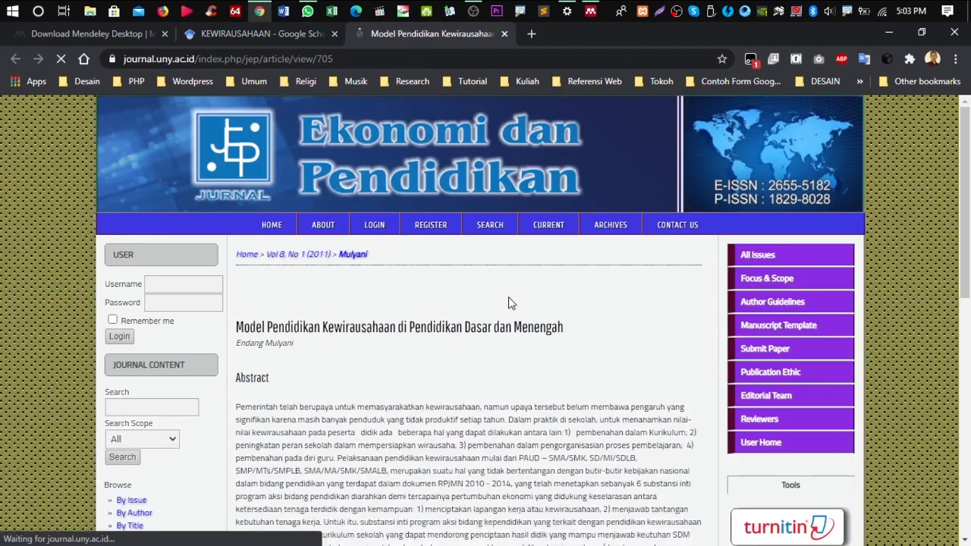
Download the article's full-text PDF as 705-2403-1-PB.pdf
scroll(505, 311, "down", 5)
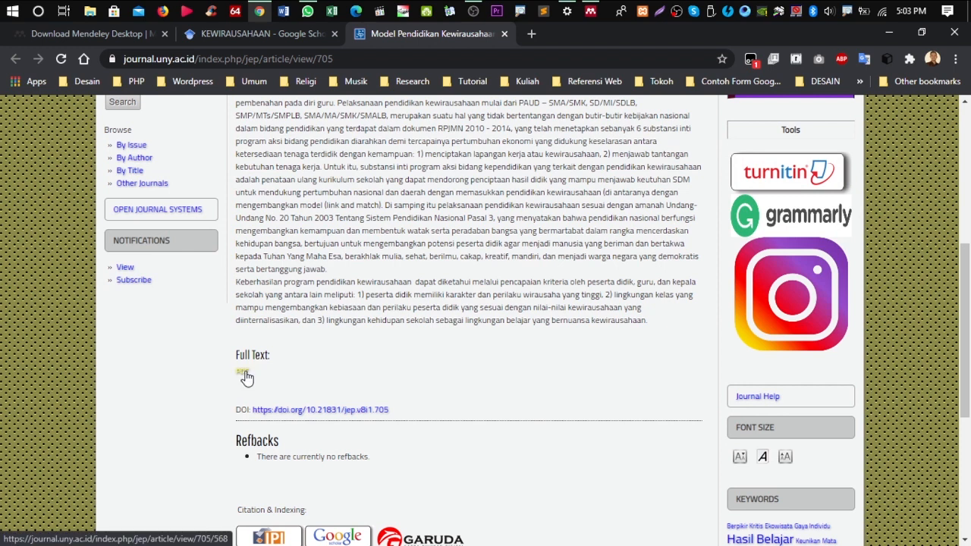
left_click(244, 373)
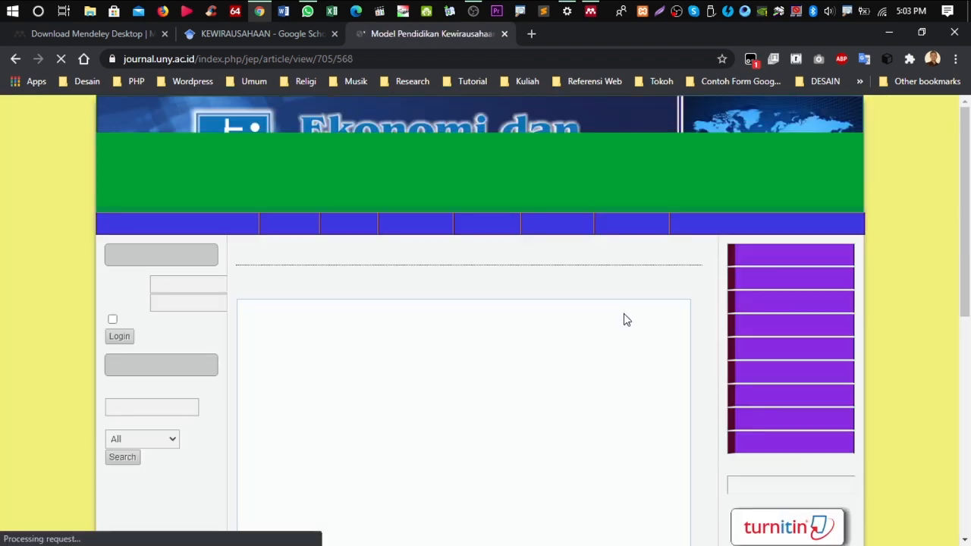
scroll(622, 311, "down", 1)
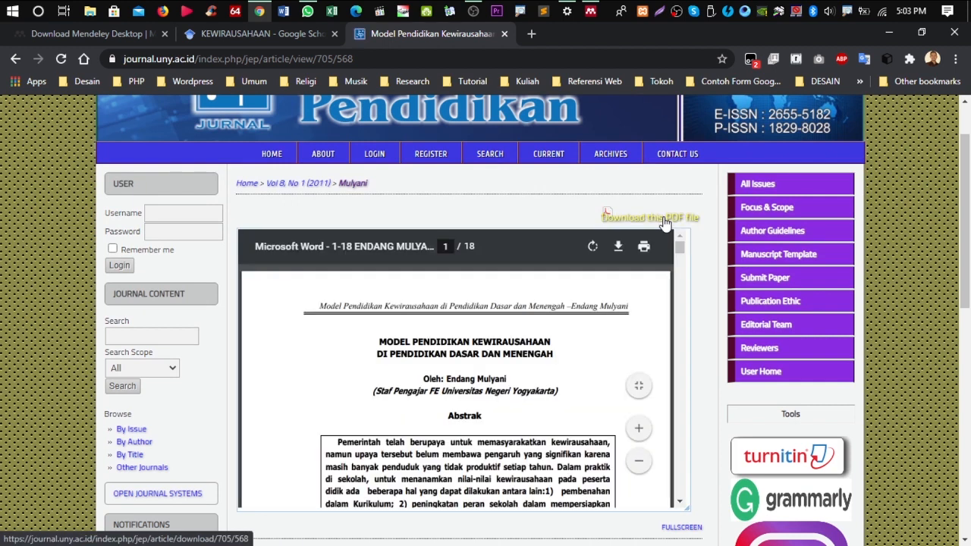
left_click(663, 220)
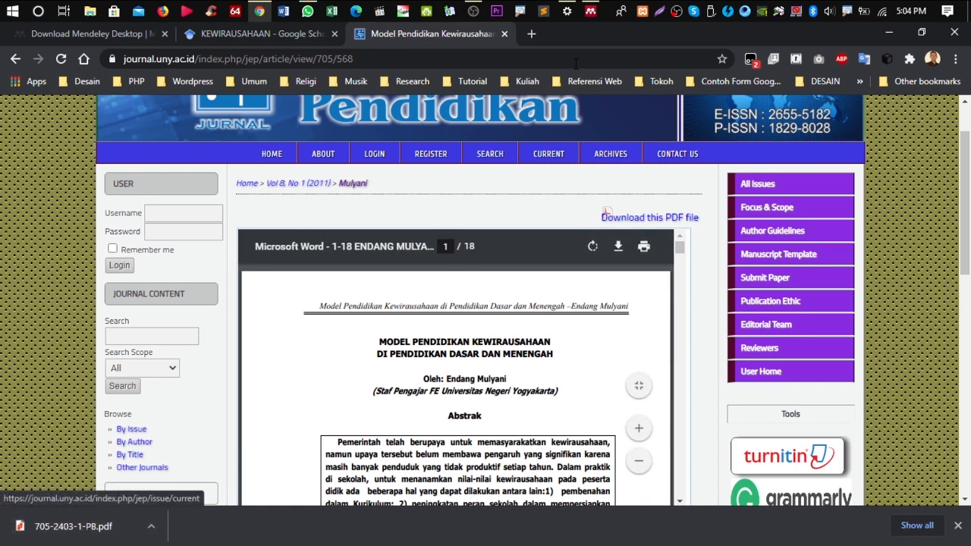
left_click(591, 11)
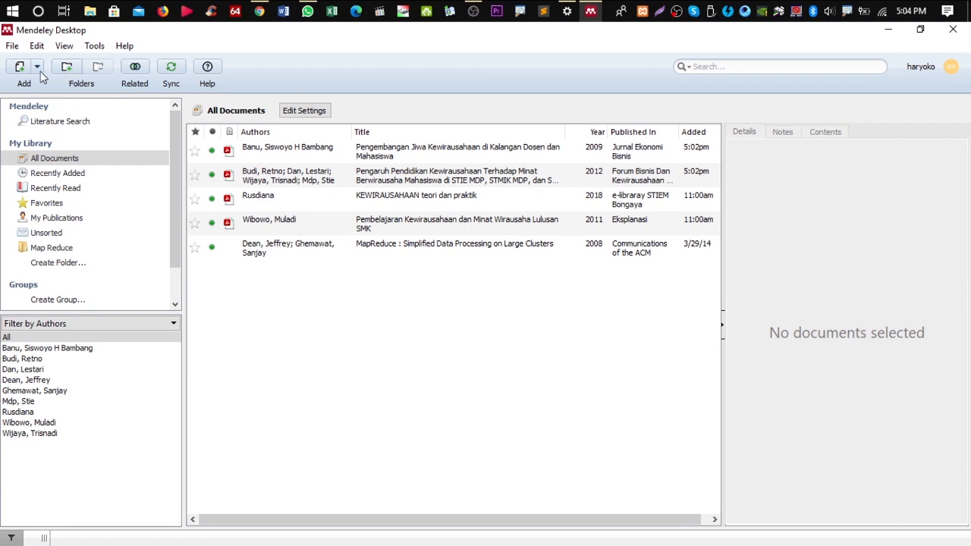
Import 705-2403-1-PB.pdf into the Mendeley library, then start a blank Word document
left_click(21, 68)
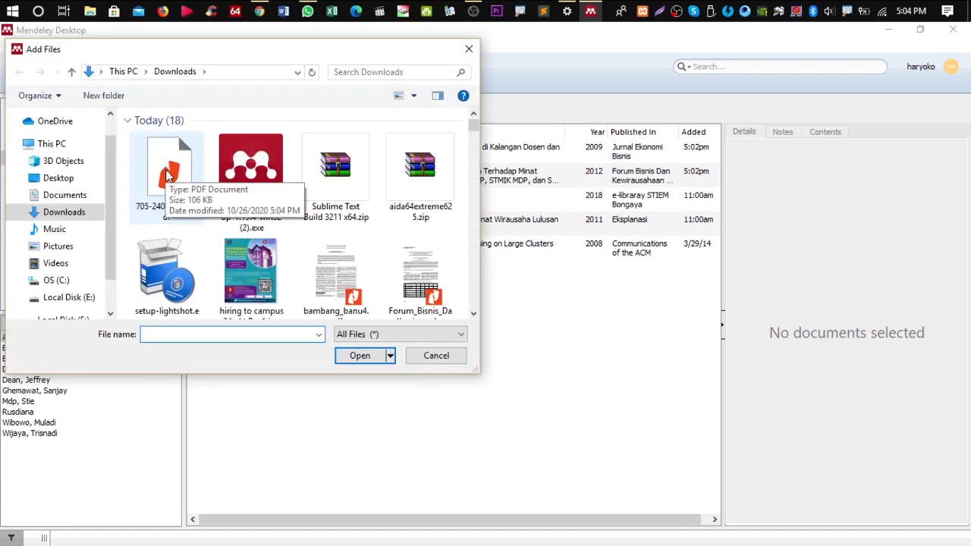
left_click(168, 175)
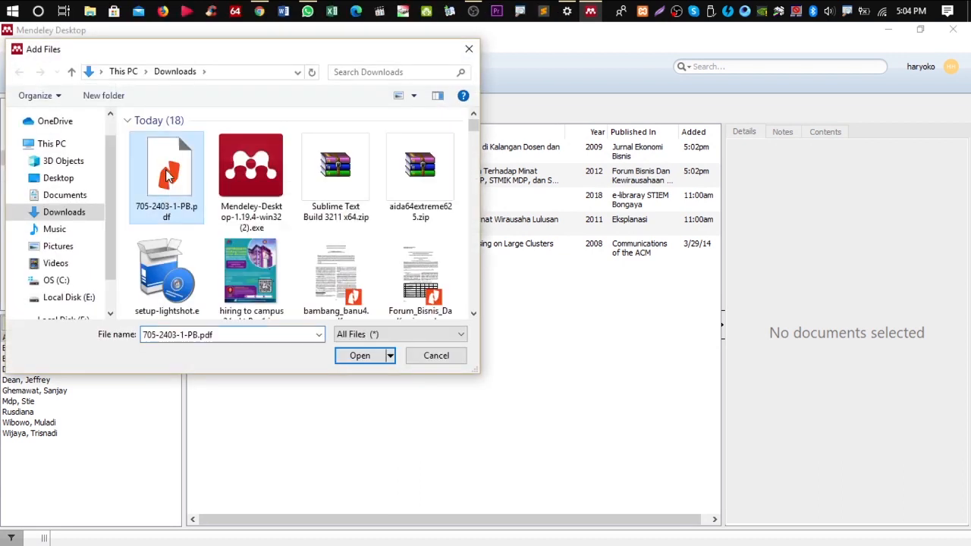
left_click(361, 355)
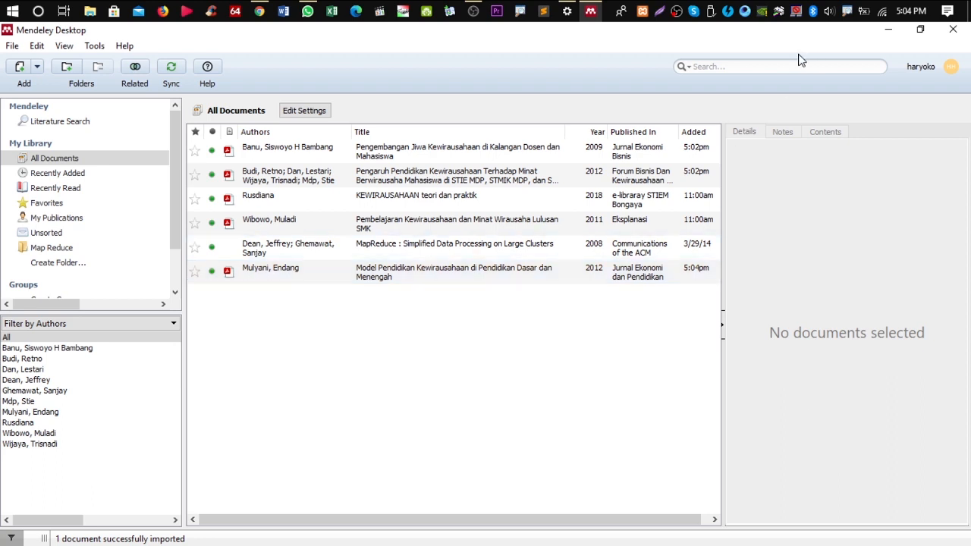
left_click(285, 12)
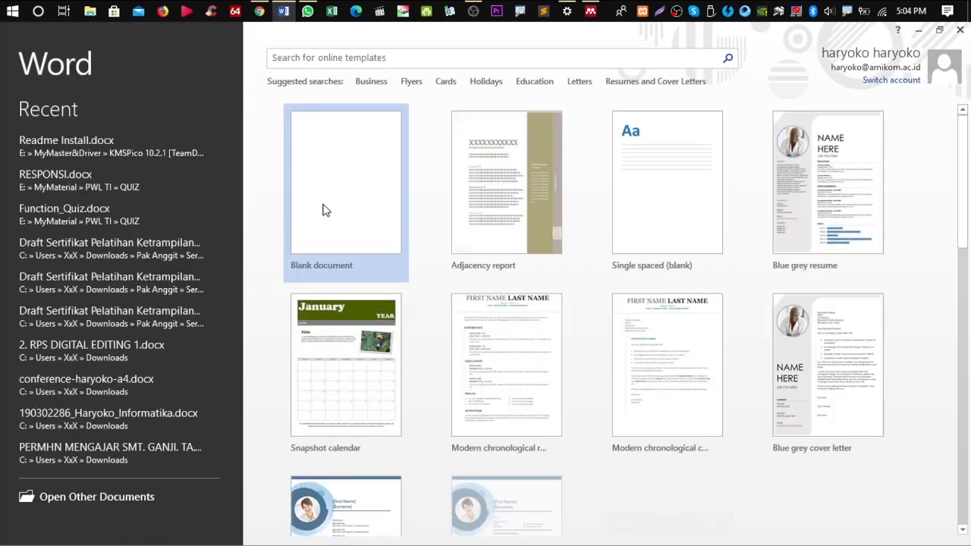
left_click(323, 209)
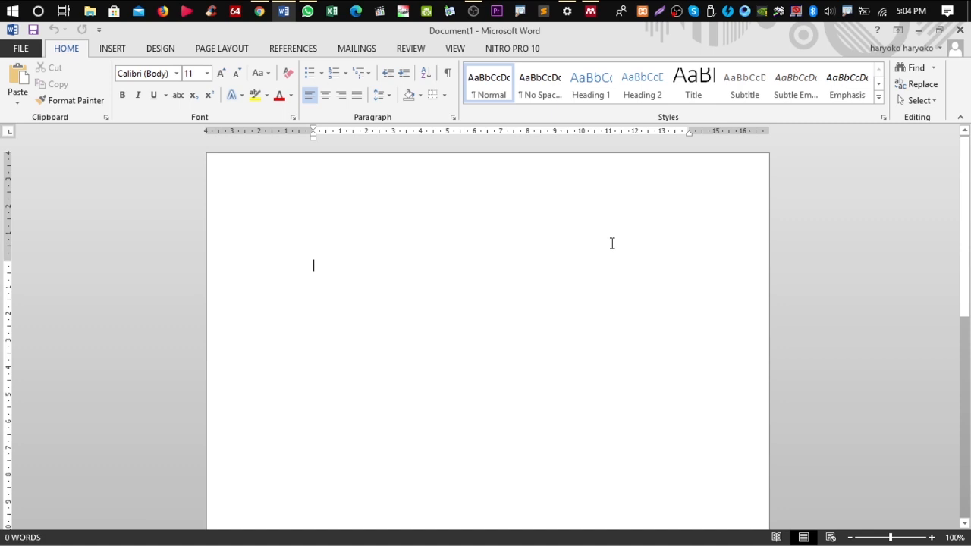
Type a centred title 'BAB II' with 'LANDASAN TEORI' beneath it and select both lines
key("ctrl+e")
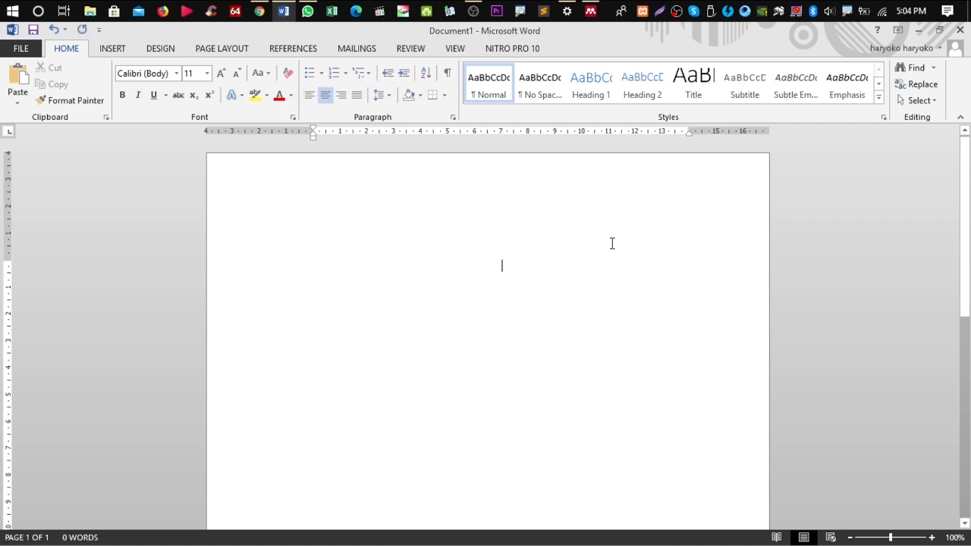
type("ba")
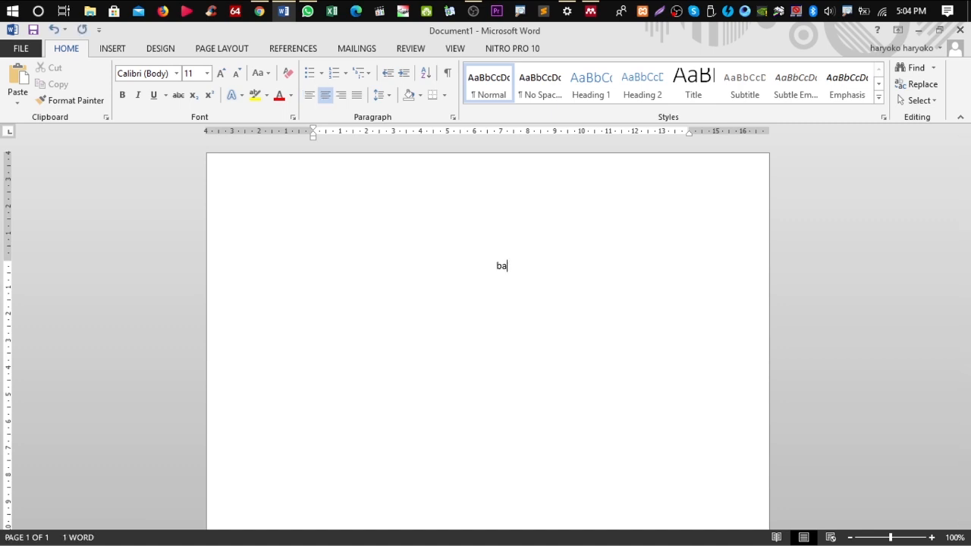
type("bBAB II")
key("Return")
type("LANDASAN TEORI")
left_click_drag(564, 275, 467, 253)
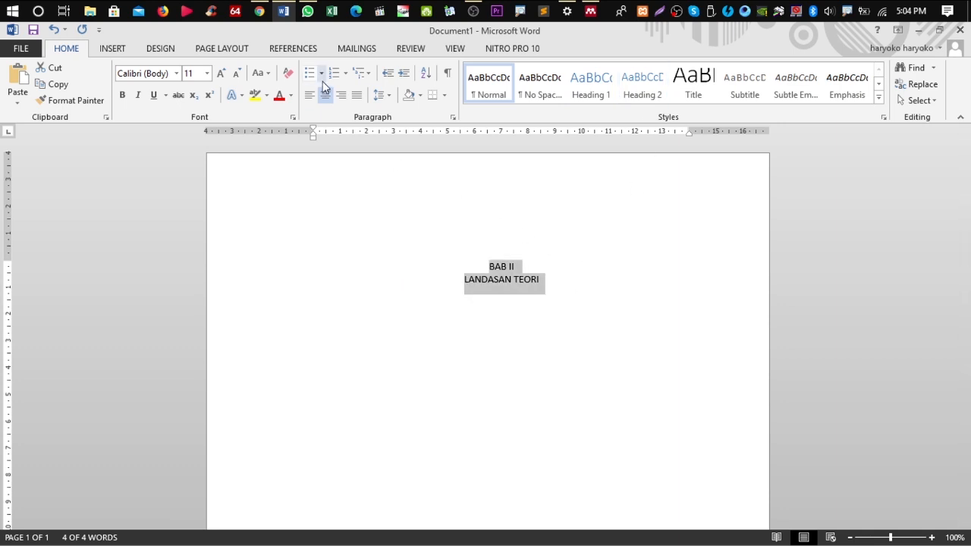
left_click(362, 79)
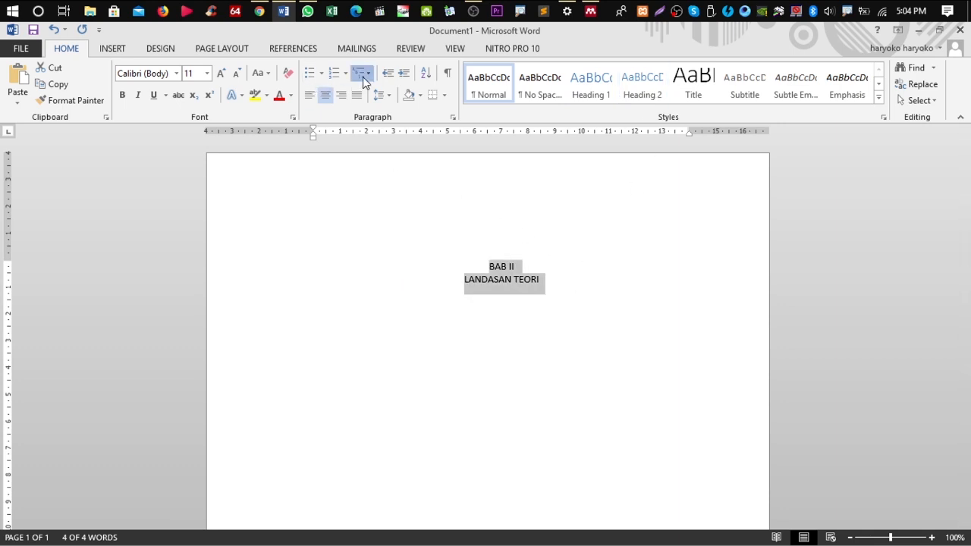
Define a new 'BAB 1' multilevel list linked to Heading 1, with nothing after the number
left_click(636, 342)
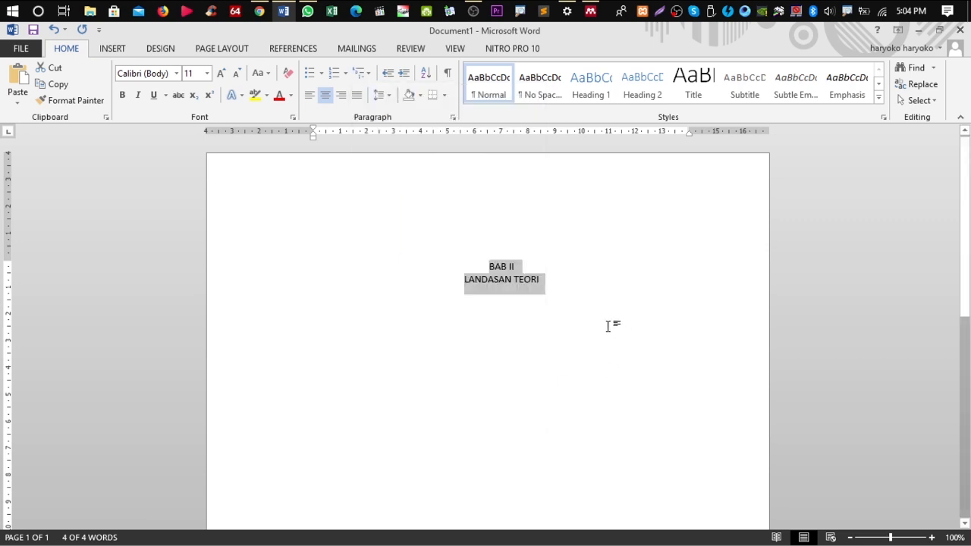
scroll(539, 296, "up", 4, "ctrl")
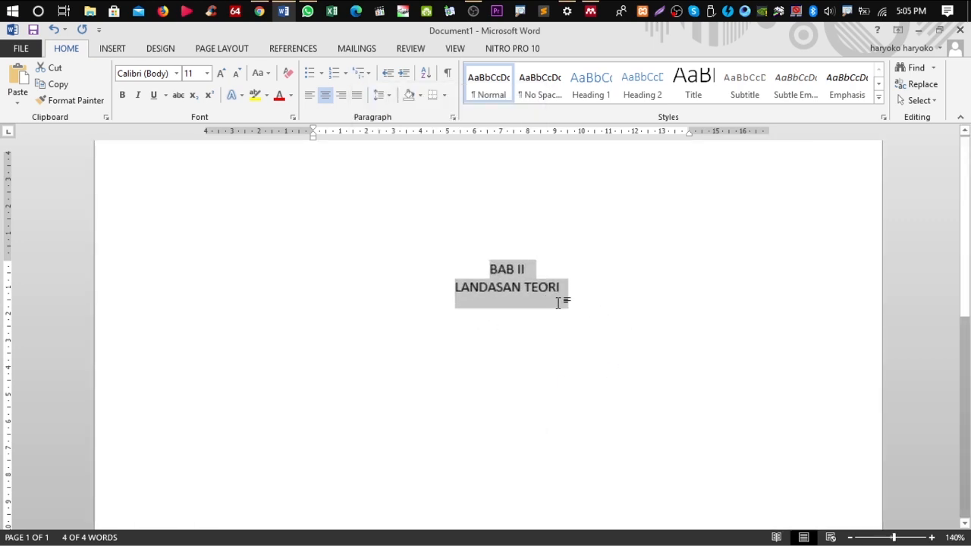
left_click(358, 74)
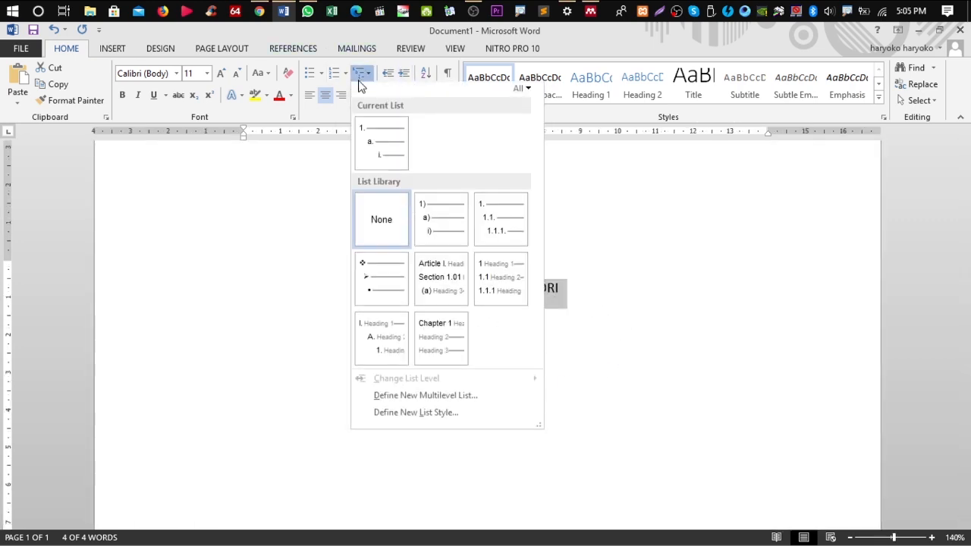
left_click(448, 400)
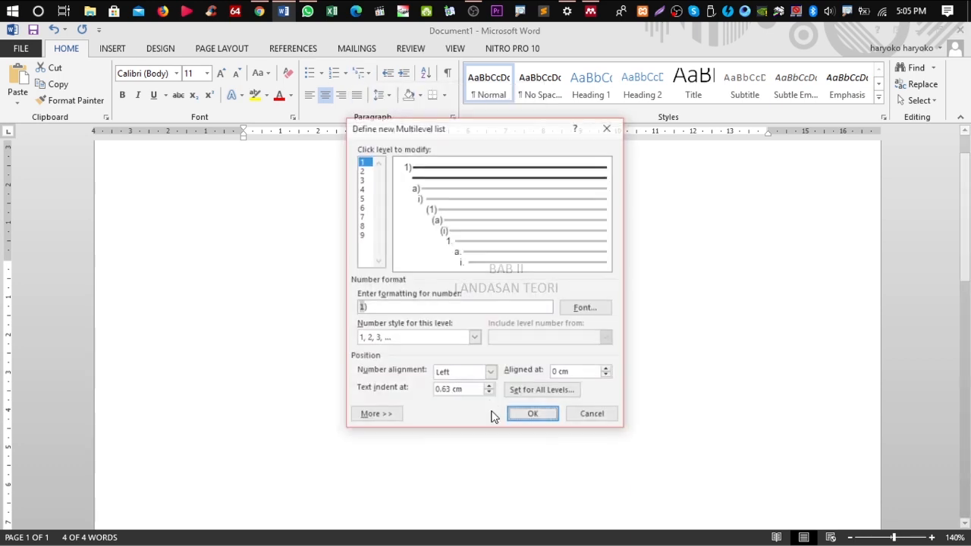
left_click(384, 416)
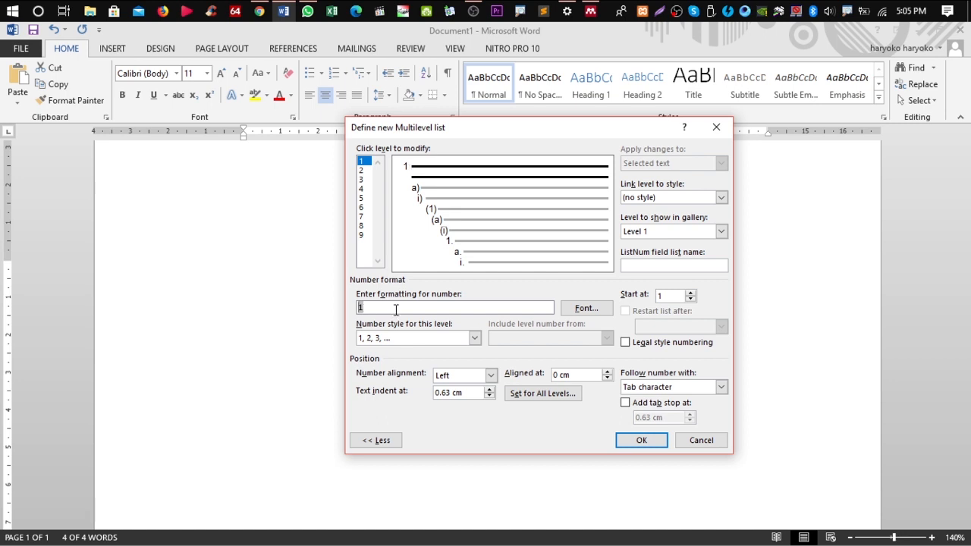
type("BAB")
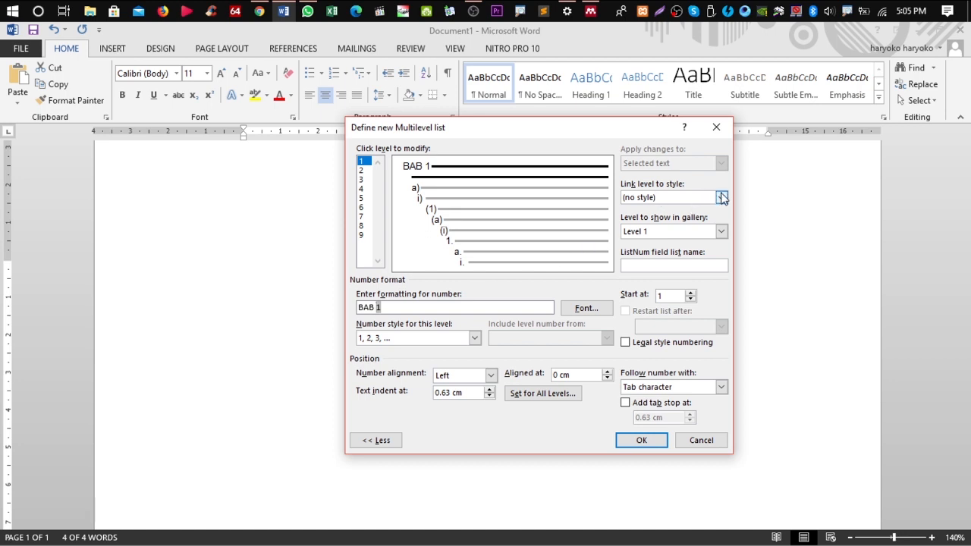
left_click(722, 198)
left_click(689, 242)
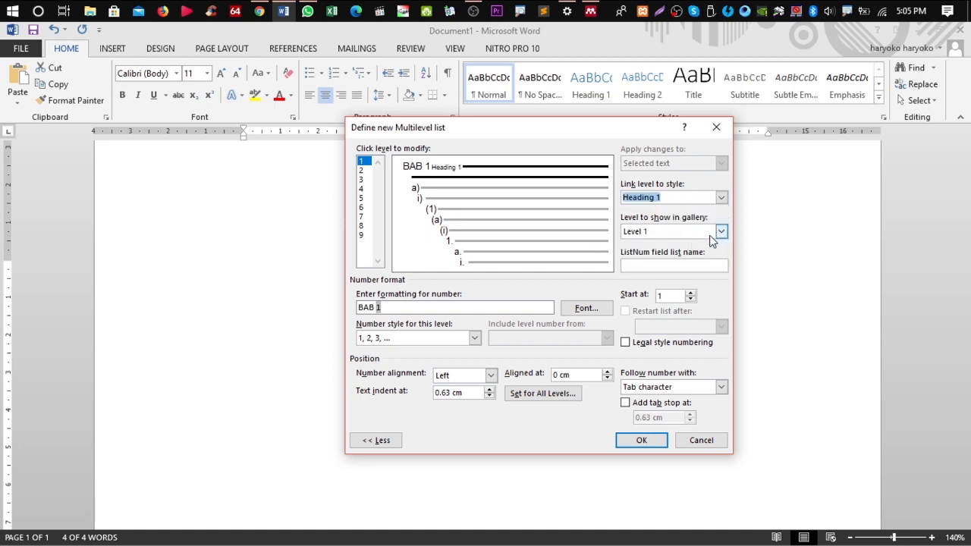
left_click(720, 387)
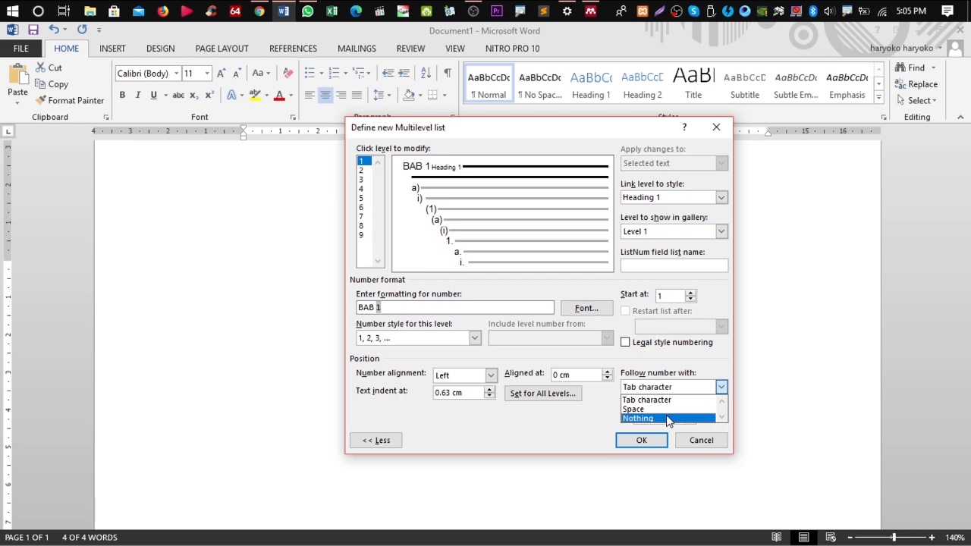
left_click(652, 417)
left_click(642, 441)
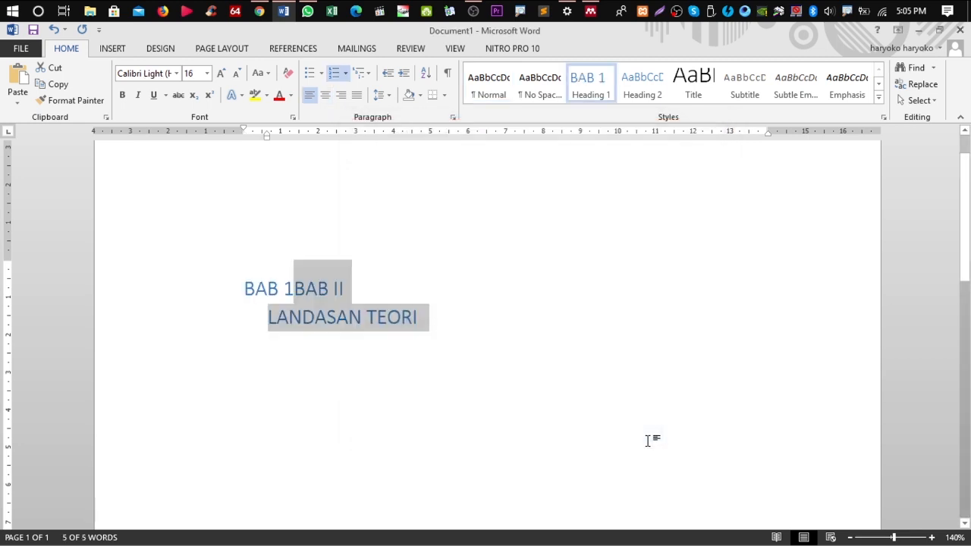
Delete the leftover 'BAB II' text so the heading reads 'BAB 1 LANDASAN TEORI'
left_click(441, 360)
left_click_drag(294, 289, 343, 286)
key("BackSpace")
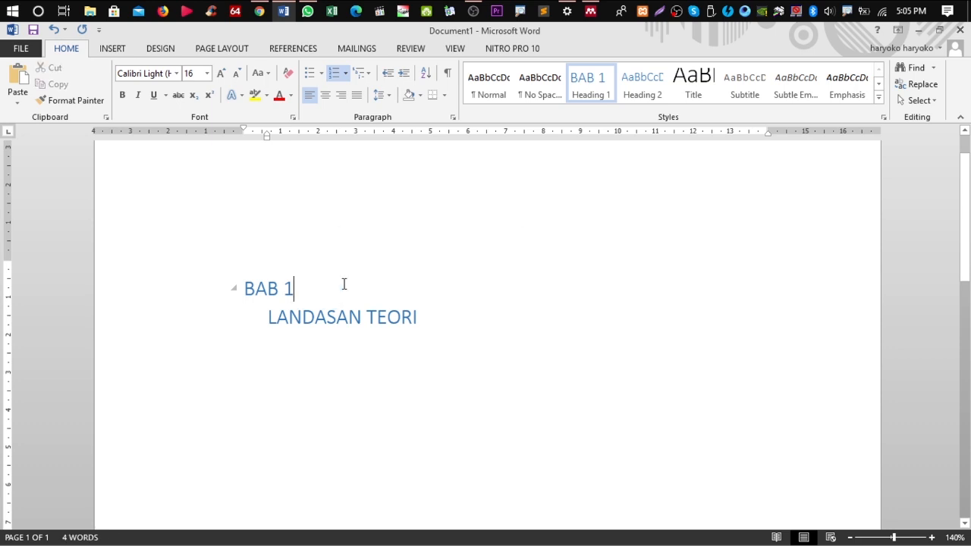
key("Delete")
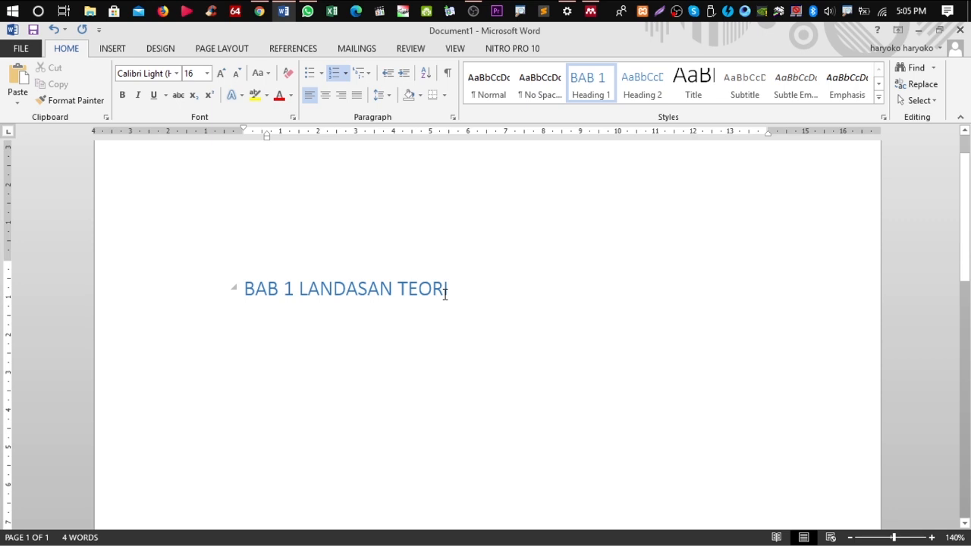
Make Heading 1 automatic black, bold 14 pt Times New Roman, centred and double-spaced
right_click(603, 86)
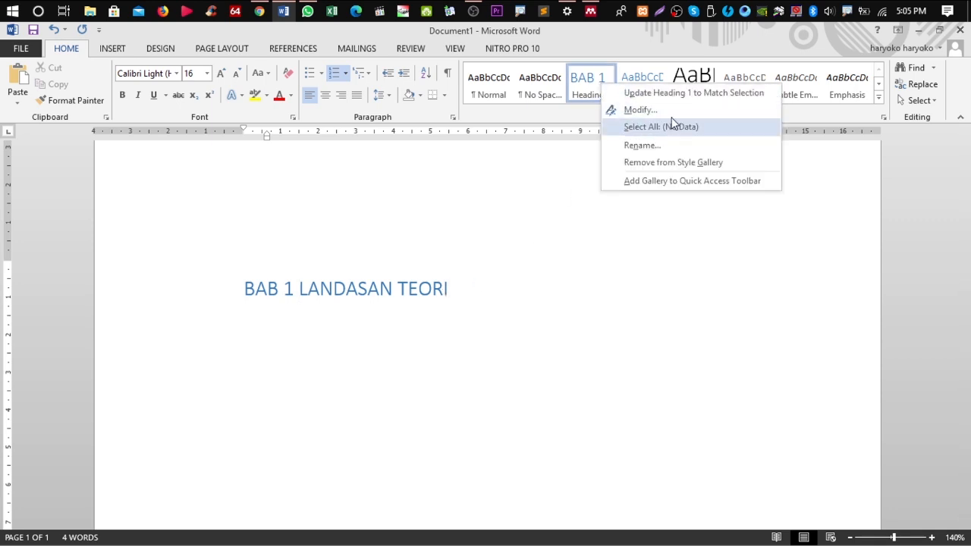
left_click(641, 110)
left_click(562, 217)
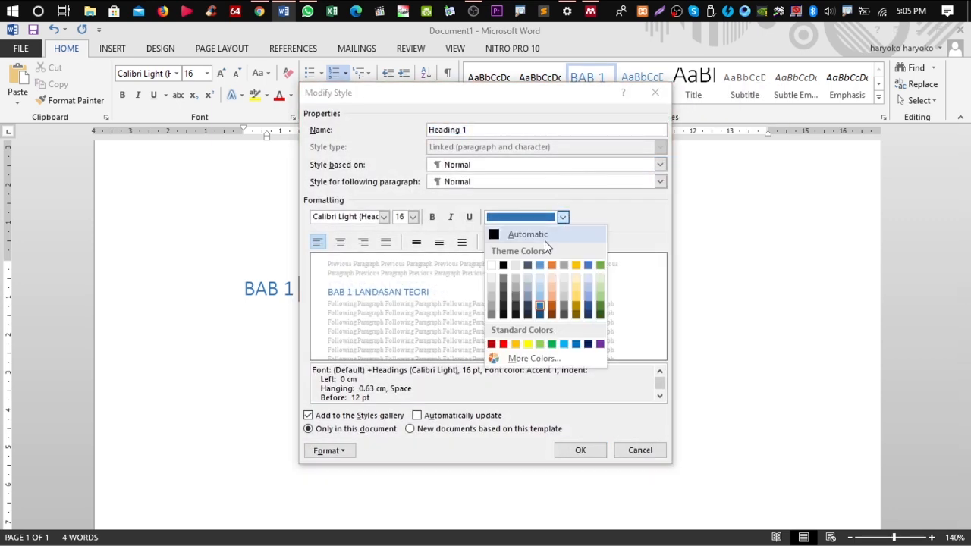
left_click(552, 238)
left_click(431, 217)
left_click(413, 217)
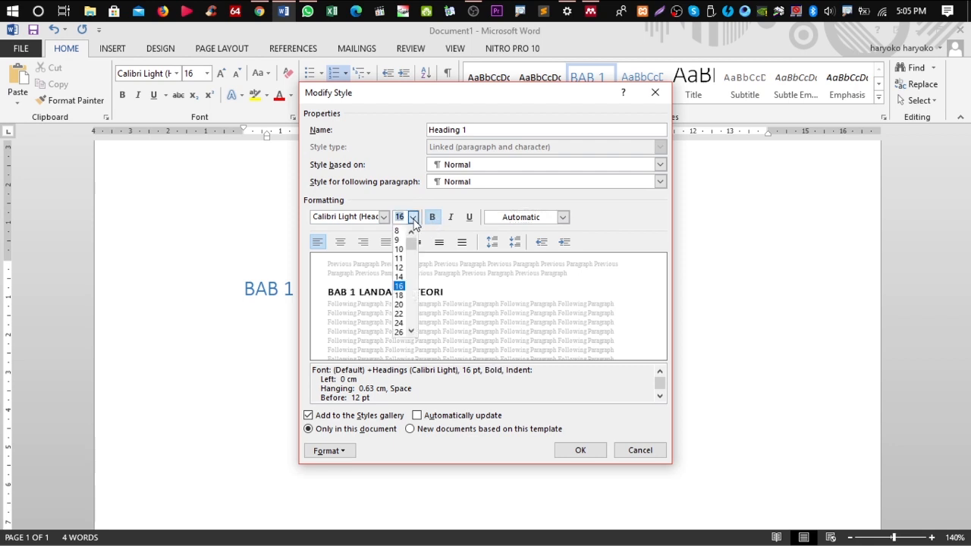
left_click(399, 276)
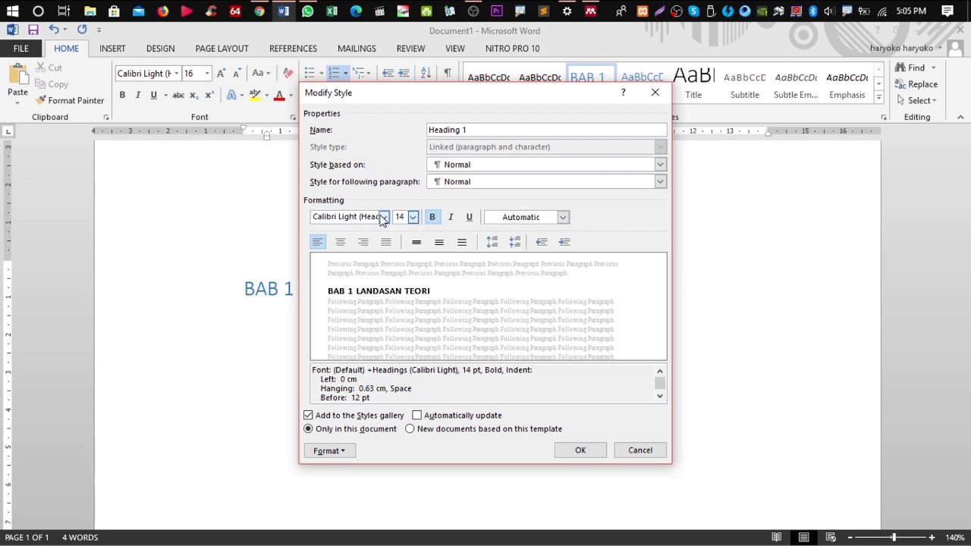
left_click(384, 217)
left_click(375, 265)
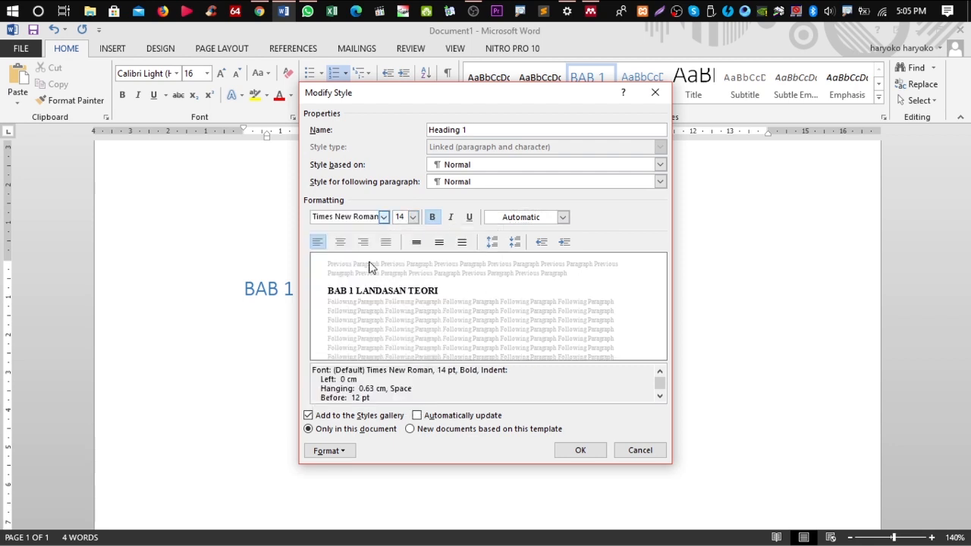
left_click(340, 241)
left_click(461, 241)
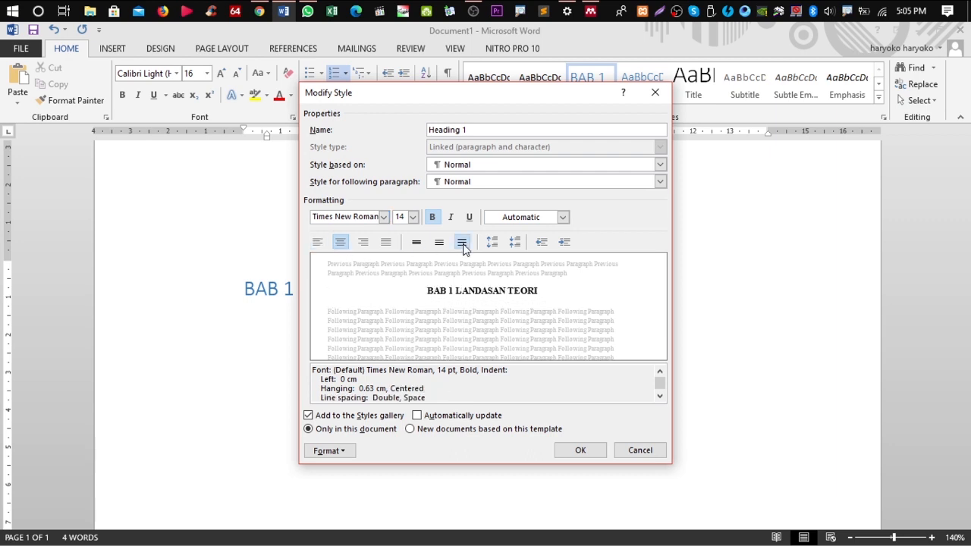
Reduce the paragraph space before Heading 1 and save the style
left_click(321, 455)
left_click(359, 325)
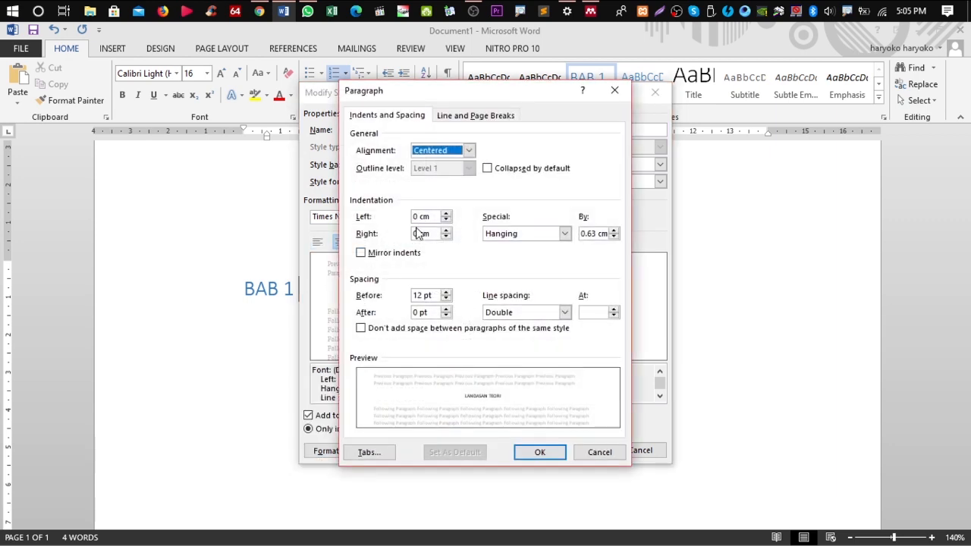
left_click(447, 299)
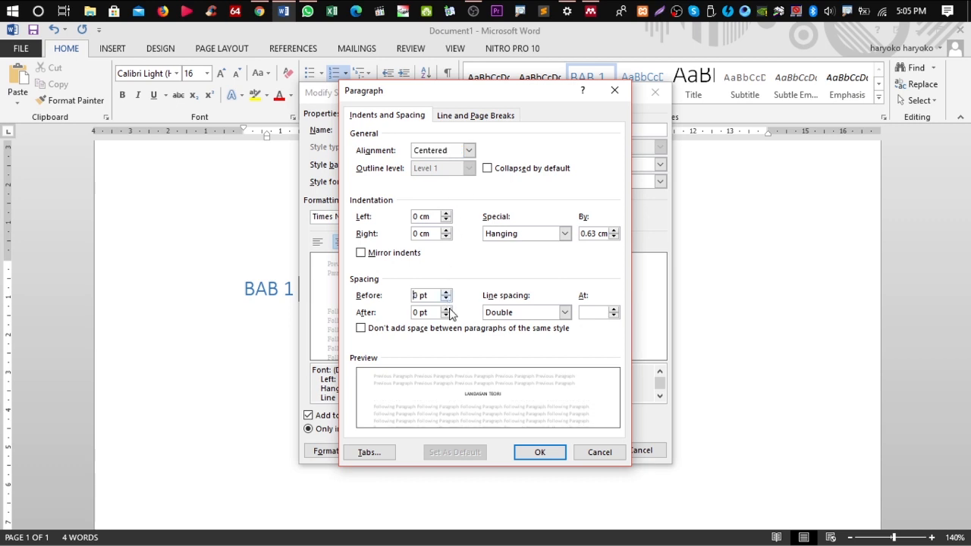
left_click(540, 452)
left_click(570, 452)
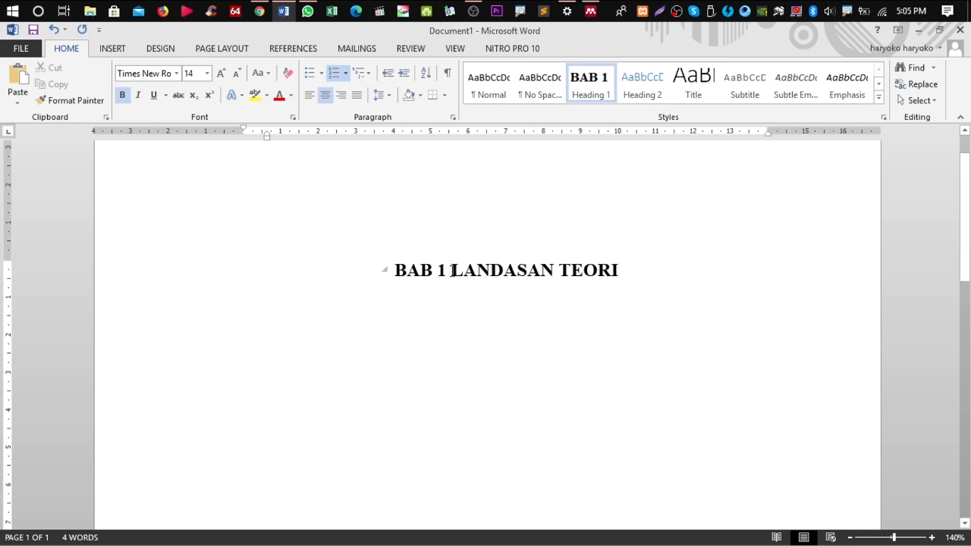
Move LANDASAN TEORI onto its own line below BAB 1 and add an empty paragraph after it
key("Return")
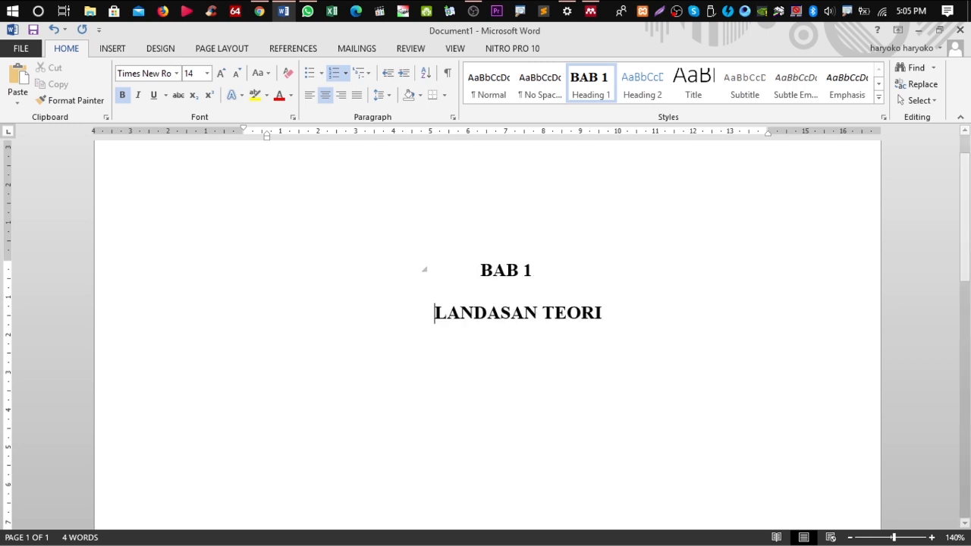
left_click(619, 306)
key("Return")
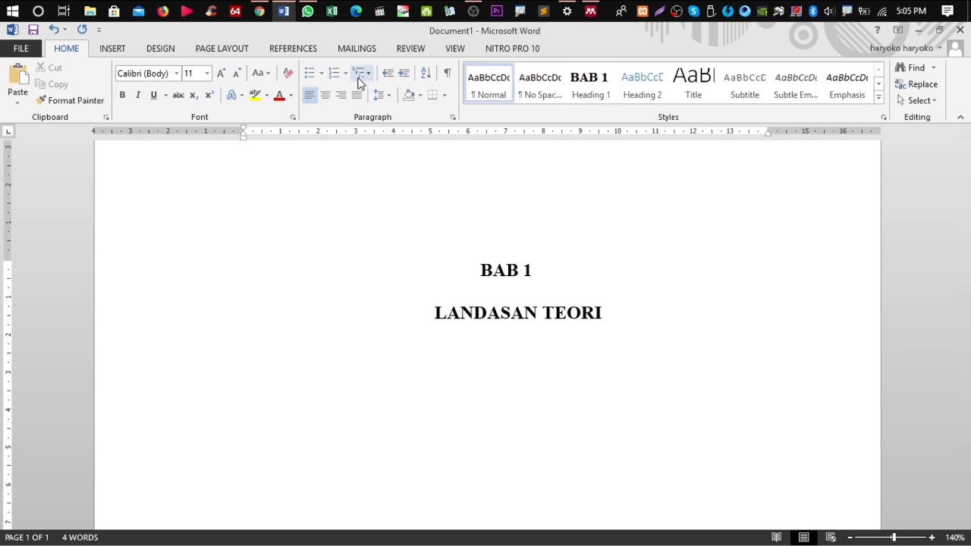
left_click(360, 74)
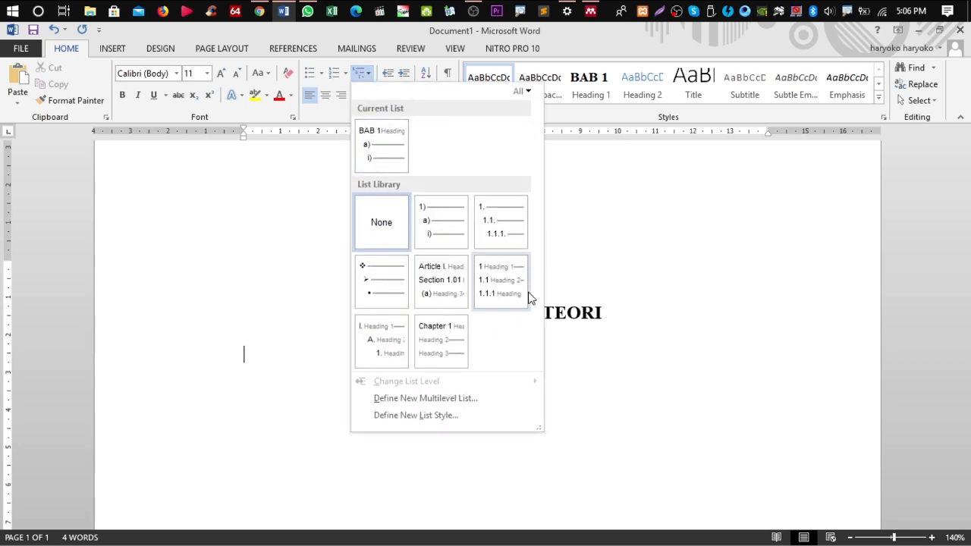
Define a new multilevel list with level 2 numbered 1, 2, 3 and prefixed by the chapter number
left_click(438, 398)
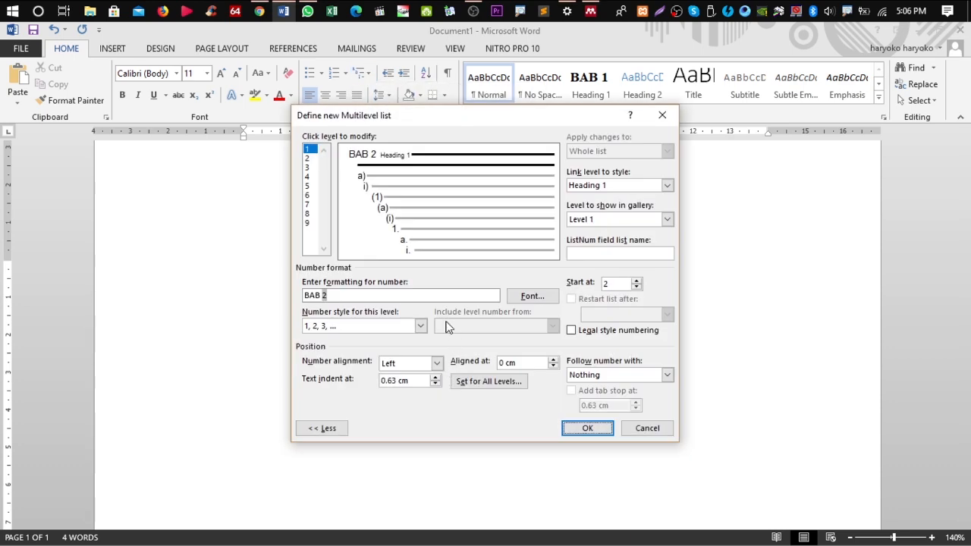
left_click(307, 157)
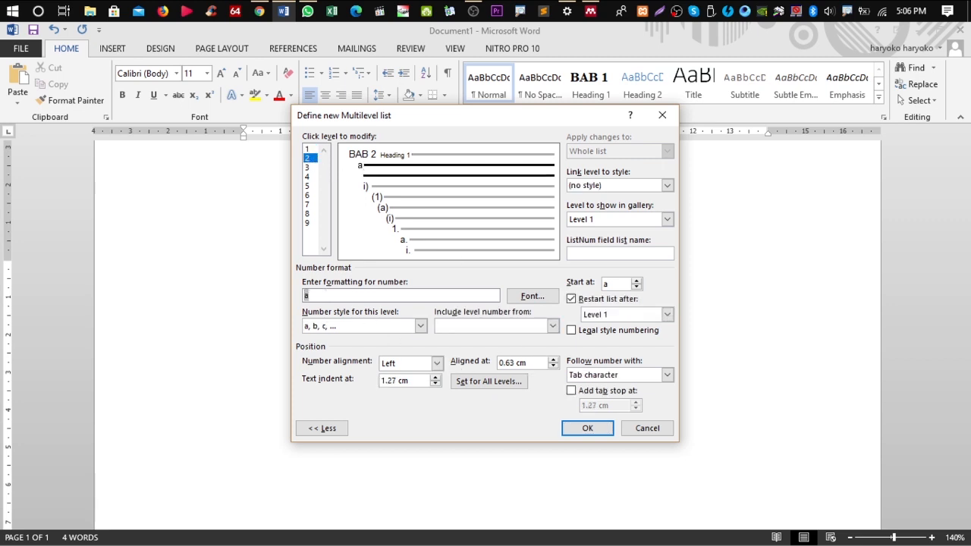
left_click(394, 327)
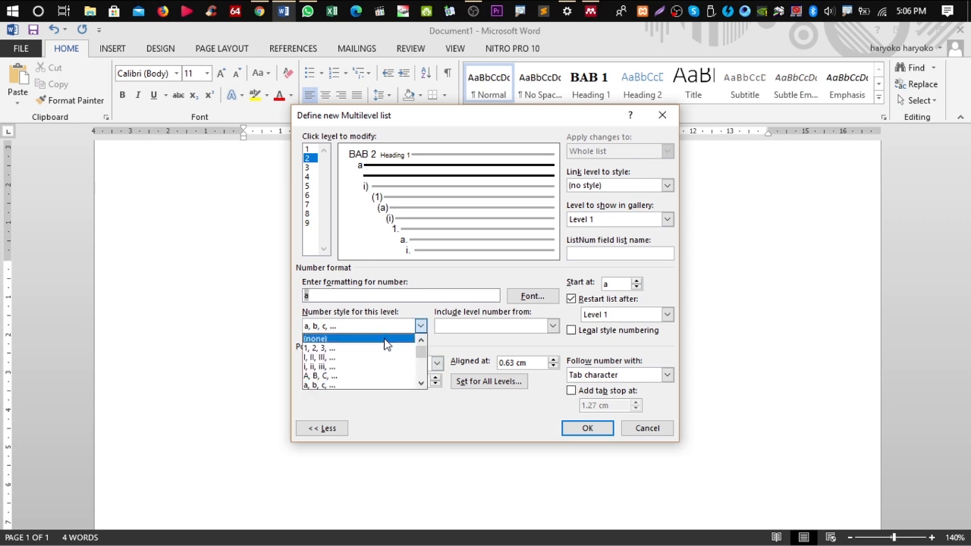
left_click(385, 348)
left_click(324, 295)
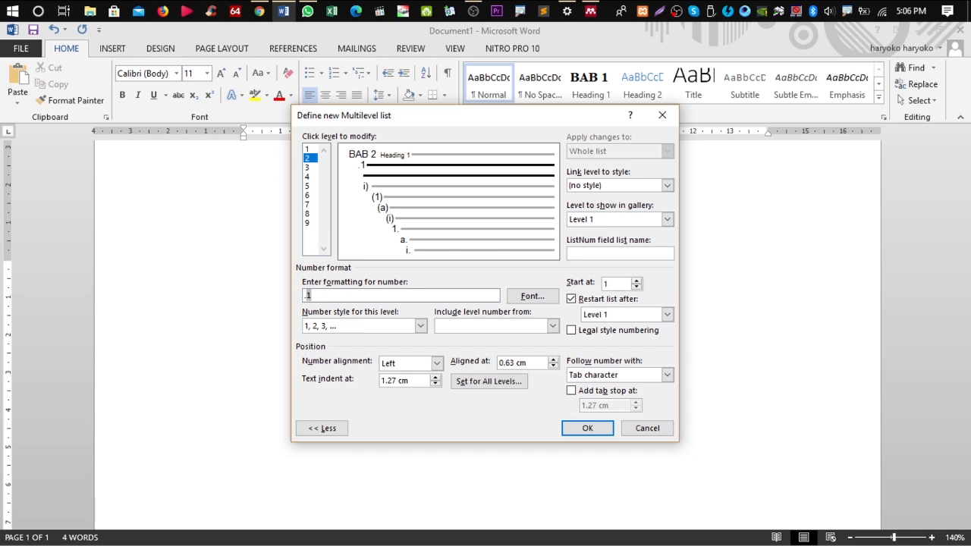
left_click(535, 328)
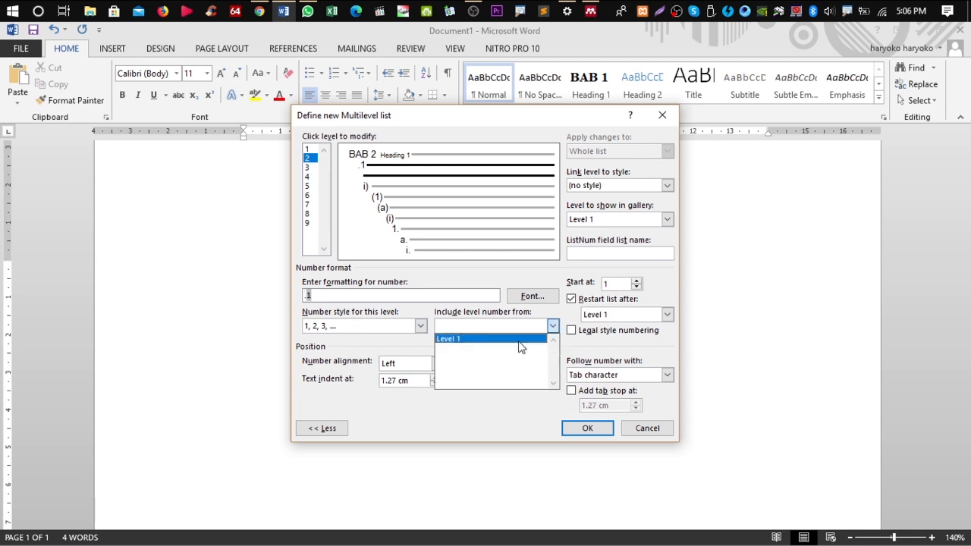
left_click(520, 346)
Link level 2 to Heading 2 at gallery level 2, follow the number with a space, and confirm
left_click(667, 186)
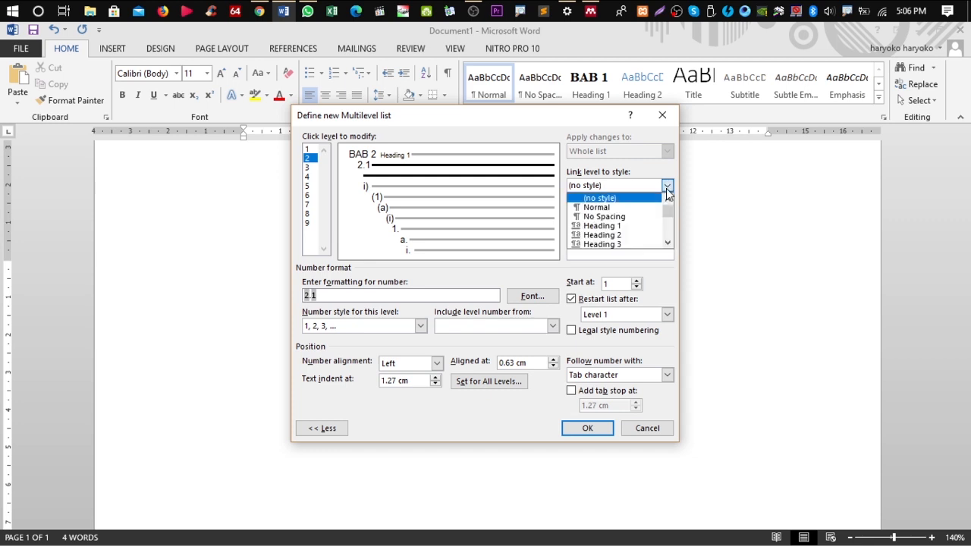
left_click(636, 226)
left_click(666, 220)
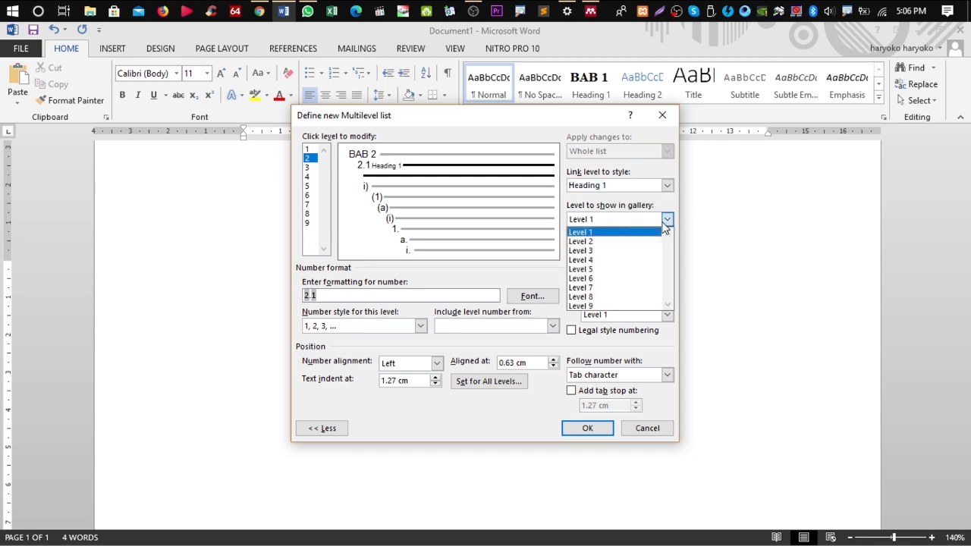
left_click(649, 241)
left_click(667, 185)
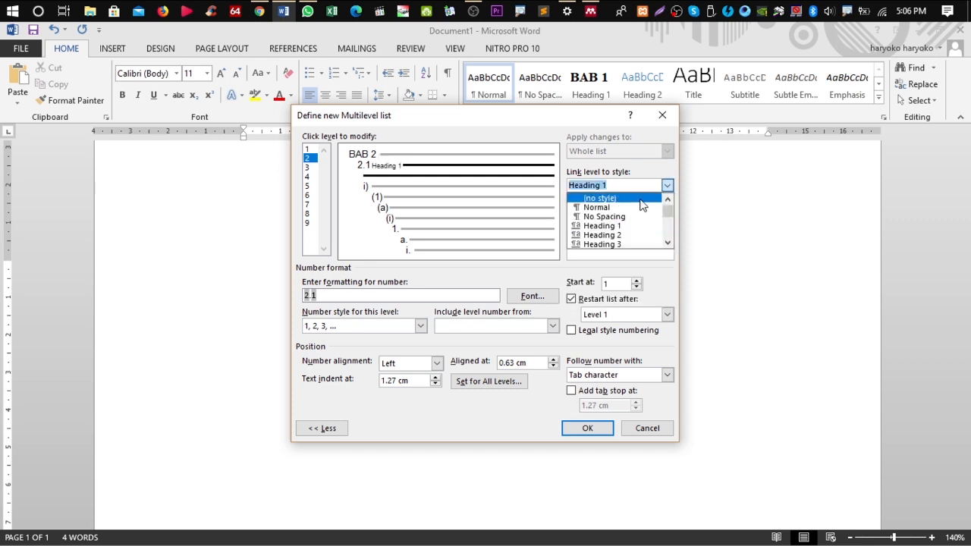
left_click(635, 242)
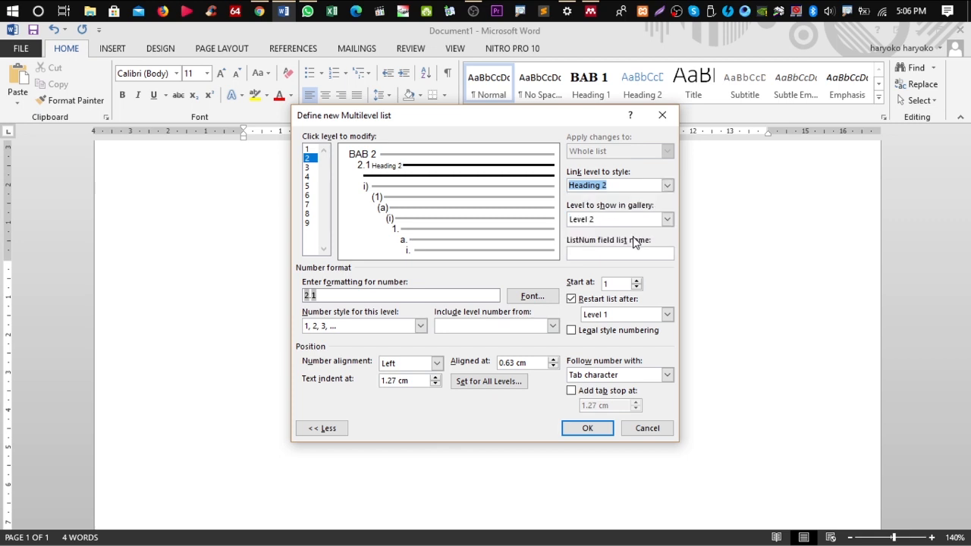
left_click(637, 375)
left_click(624, 398)
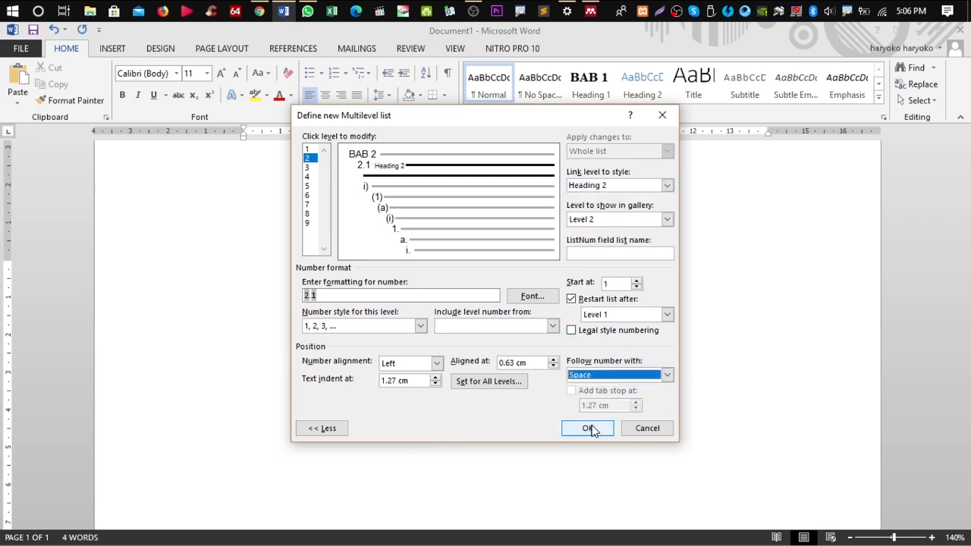
left_click(587, 428)
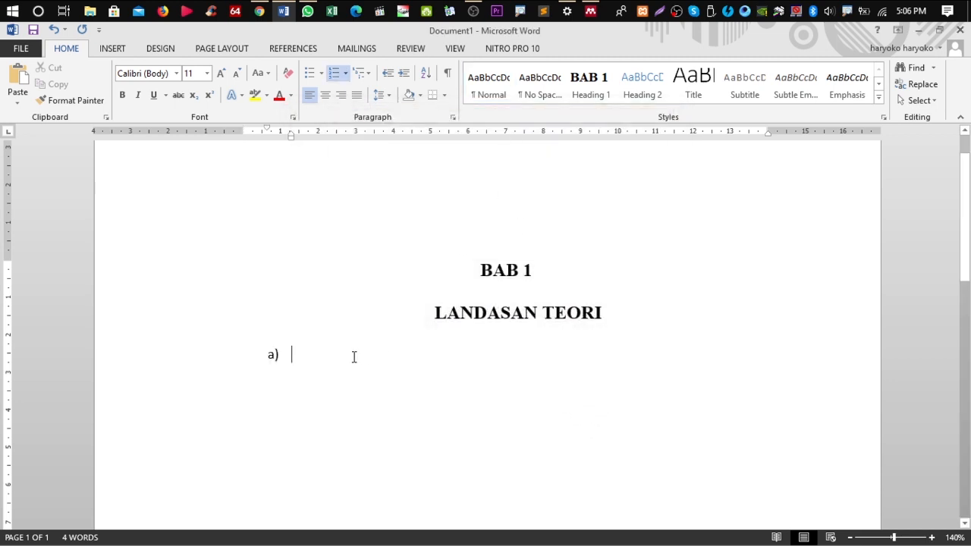
right_click(645, 85)
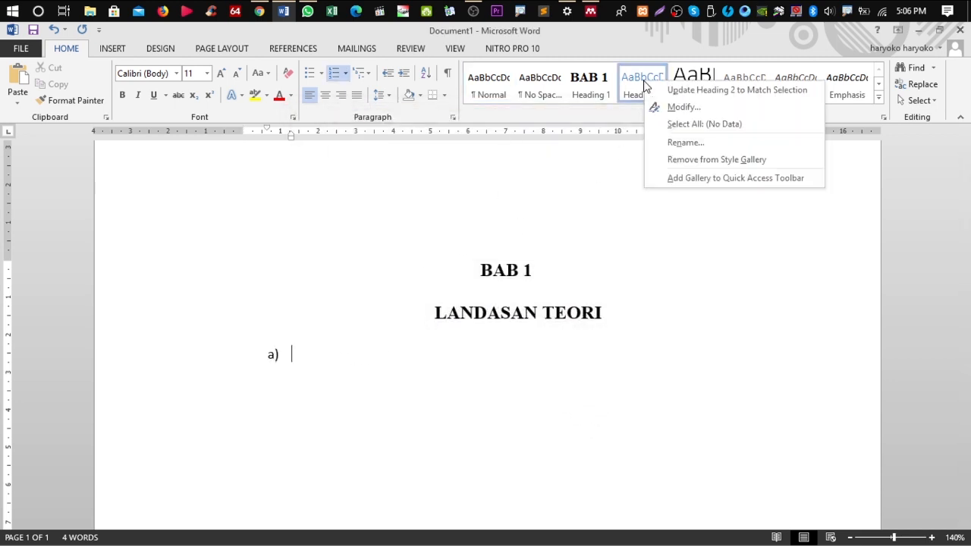
Give Heading 2 automatic black colour, bold, 12 pt Times New Roman
left_click(673, 107)
left_click(536, 221)
left_click(535, 233)
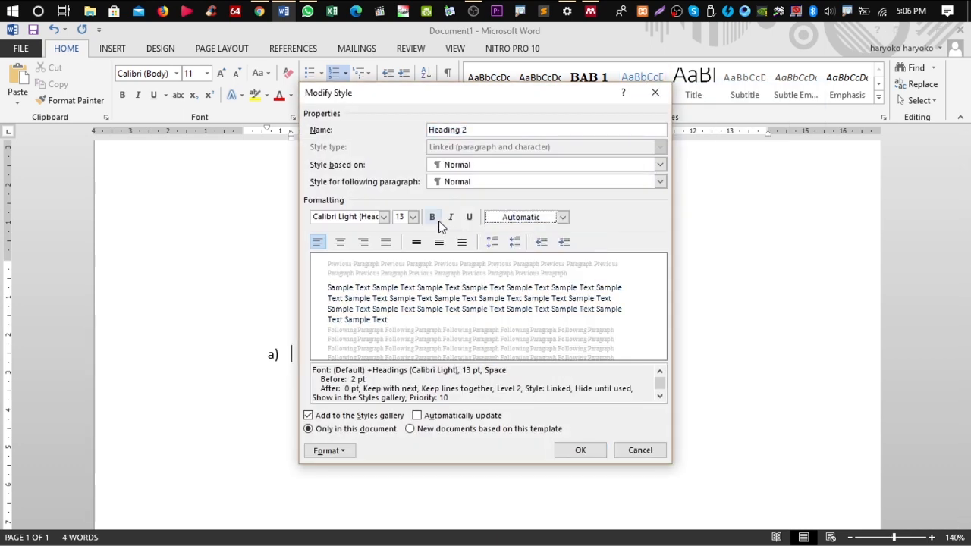
left_click(431, 218)
left_click(413, 217)
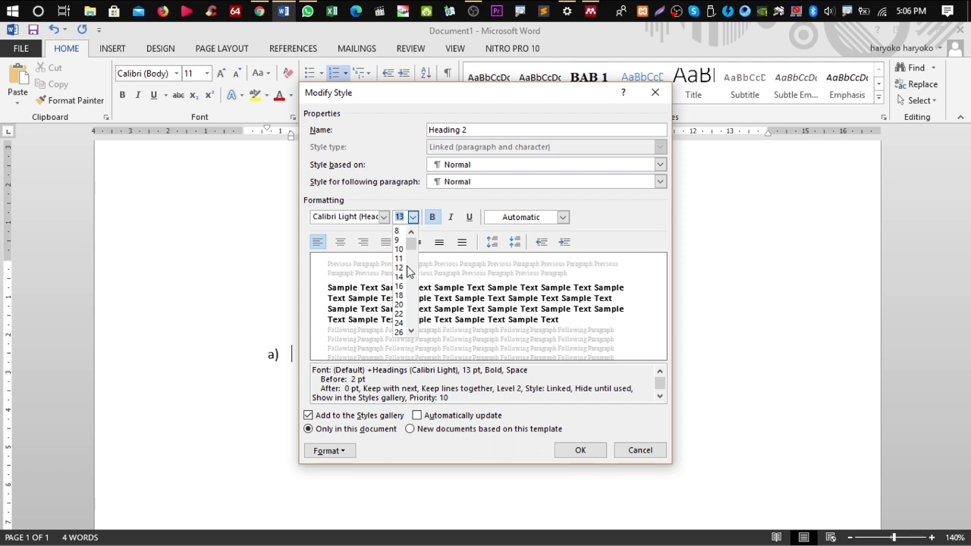
left_click(407, 267)
left_click(385, 217)
key("Escape")
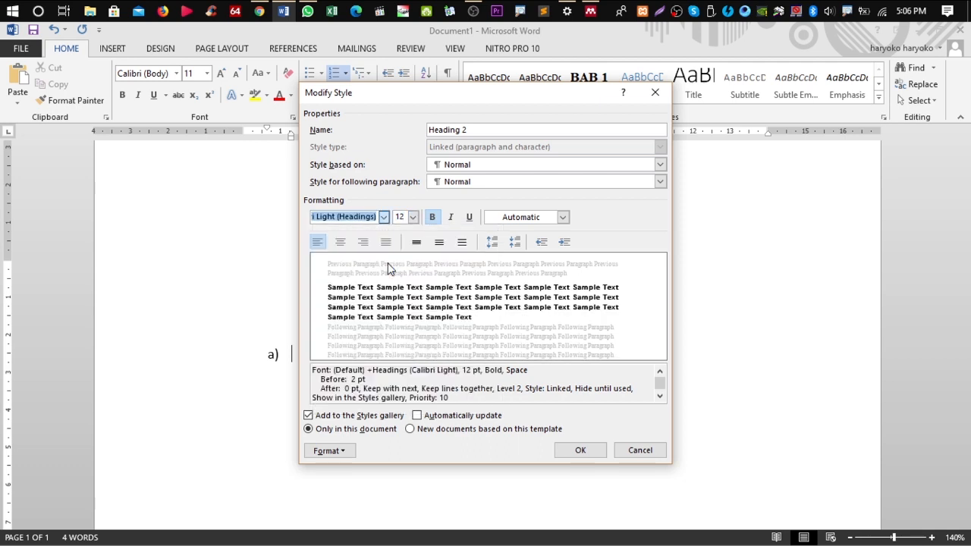
Set Heading 2 to 0 pt space before and double line spacing, then save the style
left_click(345, 452)
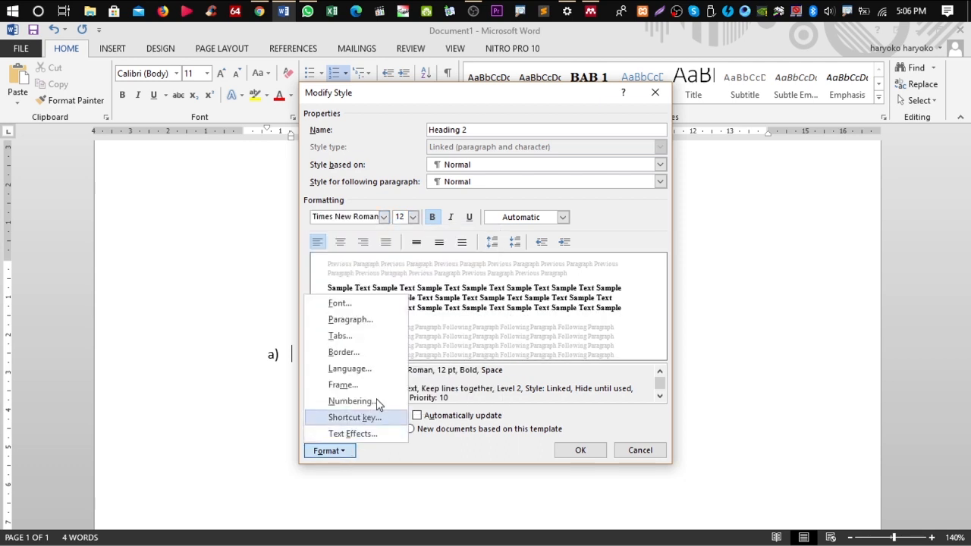
left_click(378, 323)
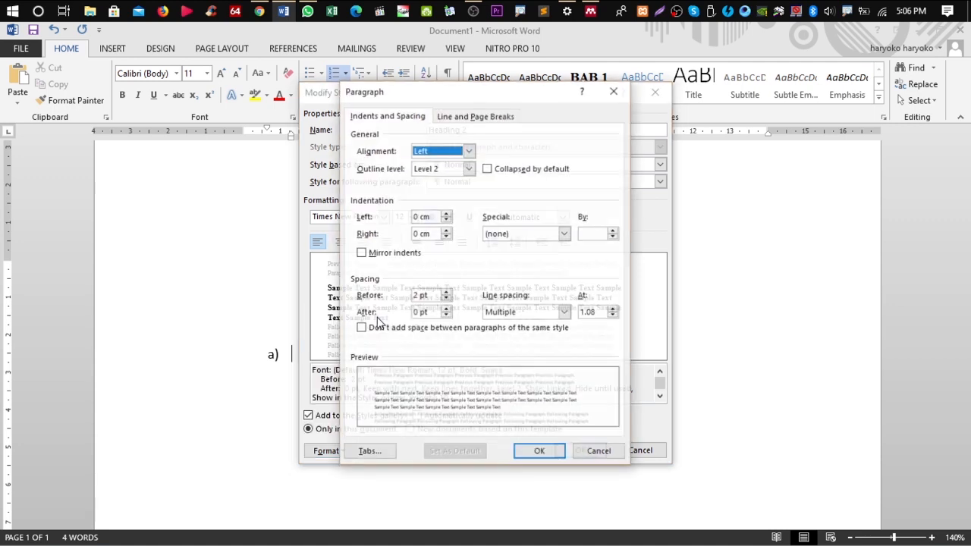
left_click(447, 301)
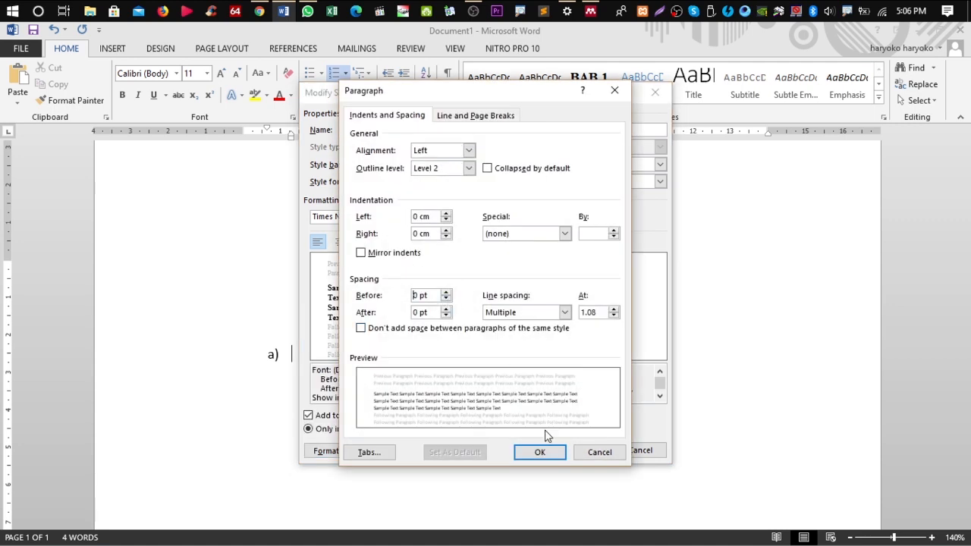
left_click(564, 313)
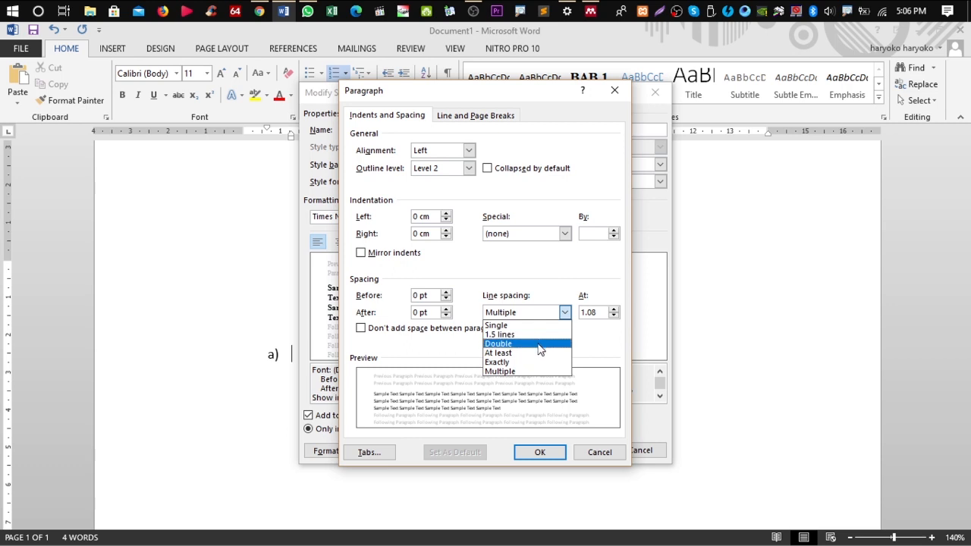
left_click(539, 344)
left_click(540, 452)
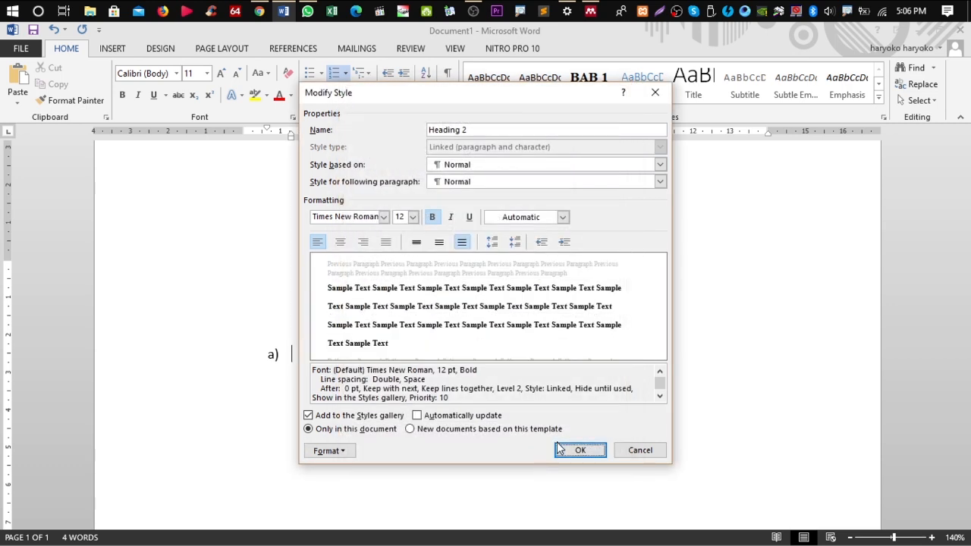
left_click(576, 450)
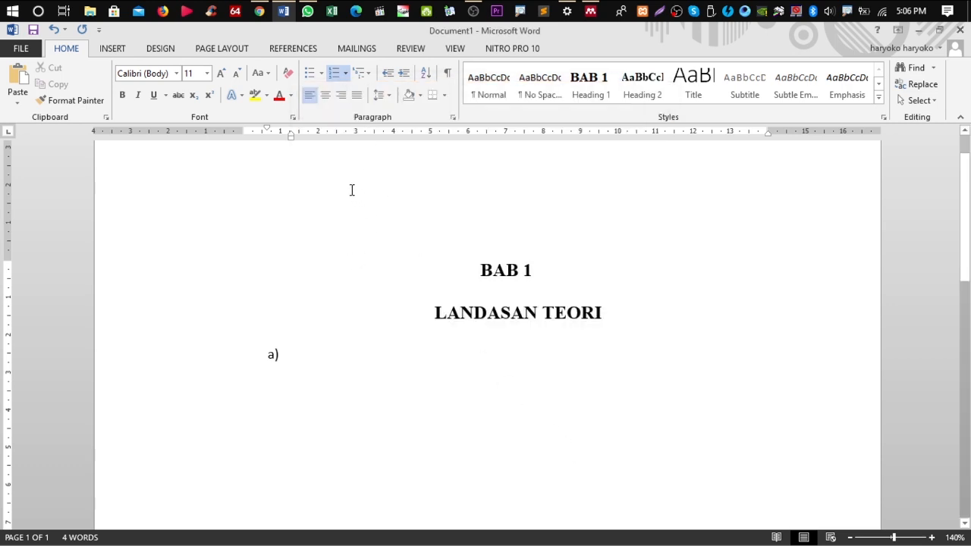
Start a new multilevel list definition and switch level 2 to 1, 2, 3 numbering without the parenthesis
left_click(368, 73)
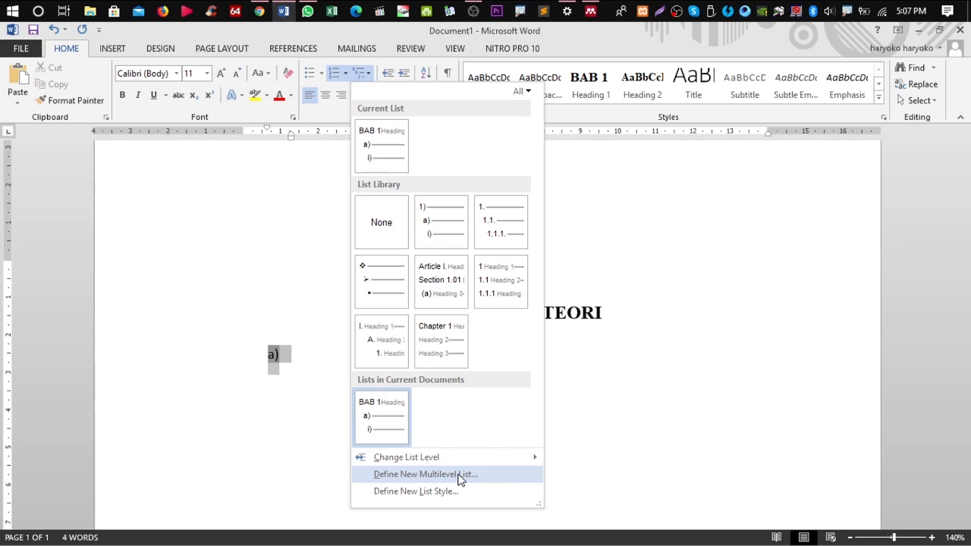
left_click(403, 438)
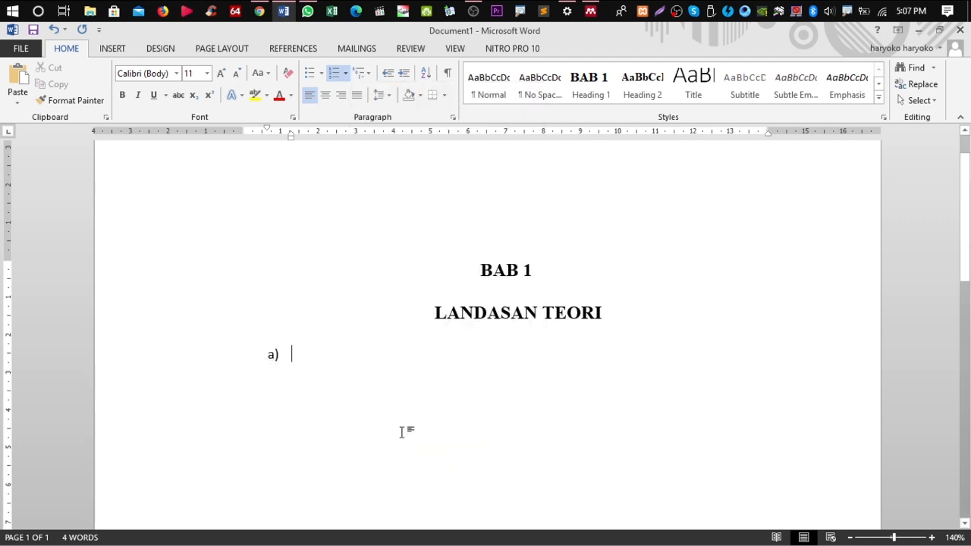
left_click(348, 75)
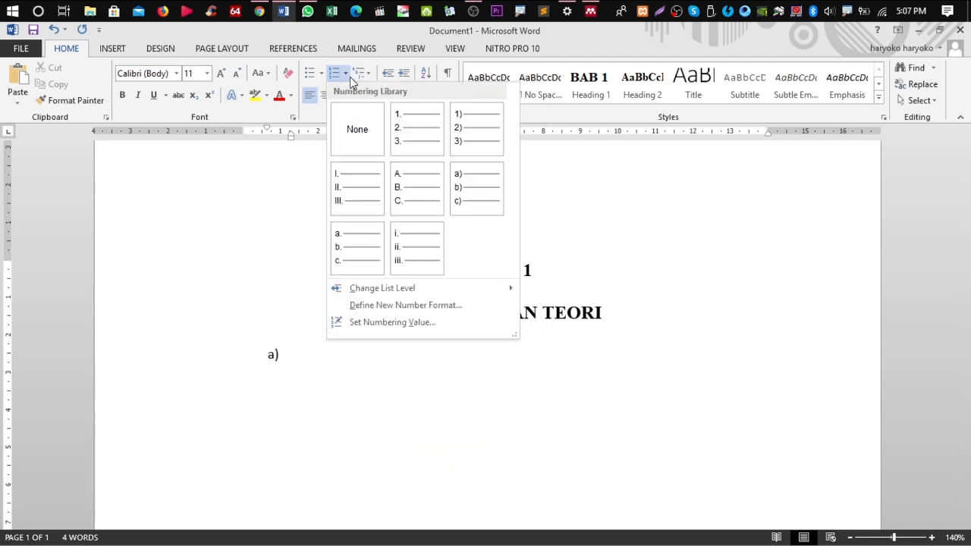
left_click(370, 77)
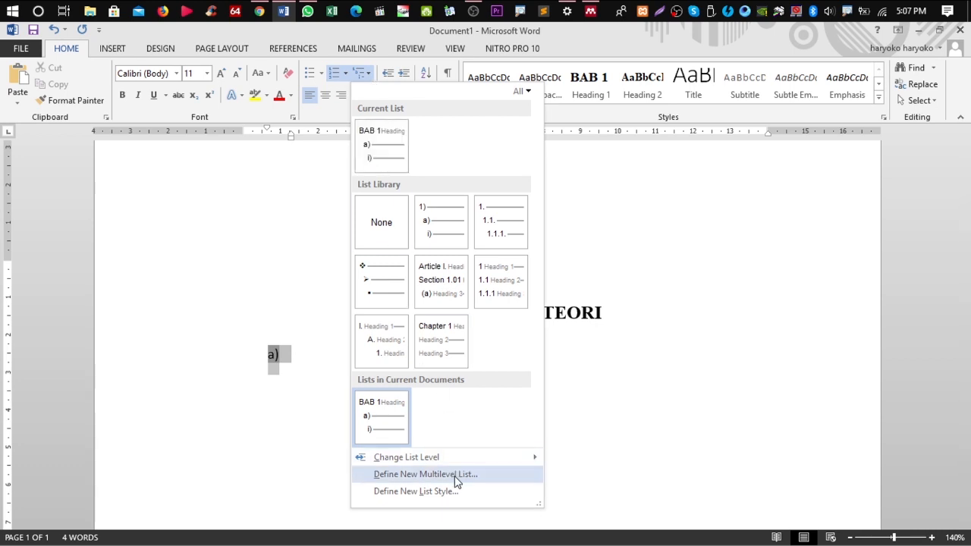
left_click(424, 474)
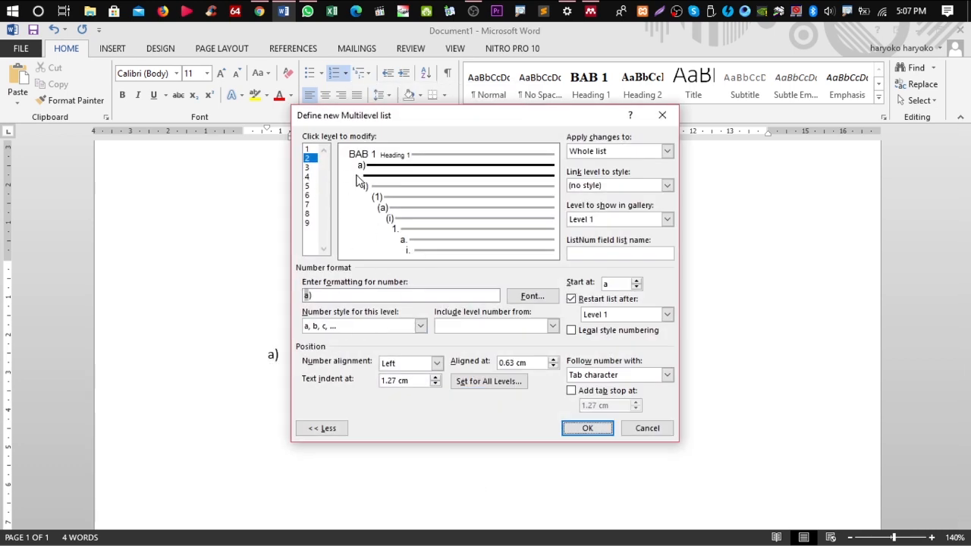
left_click(310, 159)
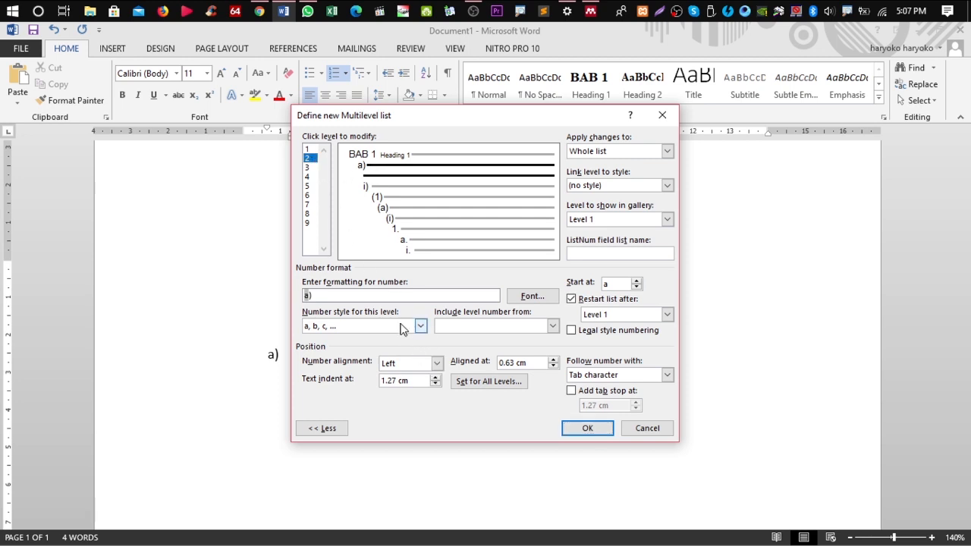
key("BackSpace")
left_click(421, 325)
left_click(363, 348)
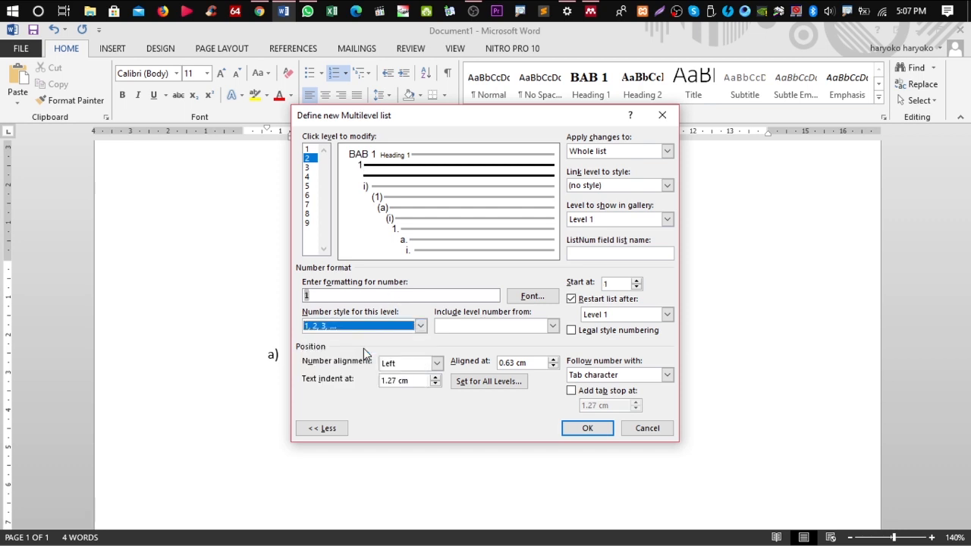
Make level 2 read 1.1 with the level 1 prefix, linked to Heading 2 and followed by a space
left_click(350, 294)
type(".")
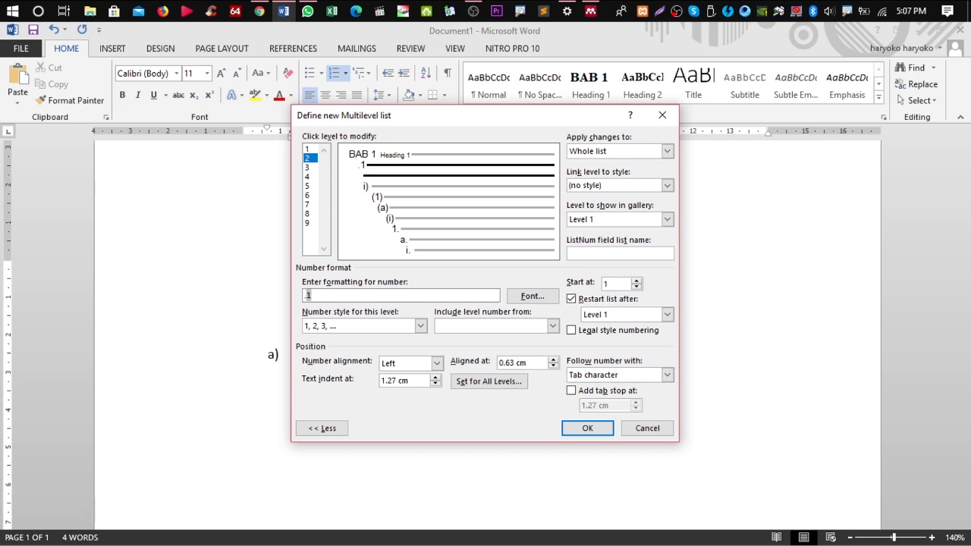
left_click(552, 325)
left_click(455, 339)
left_click(666, 185)
left_click(638, 236)
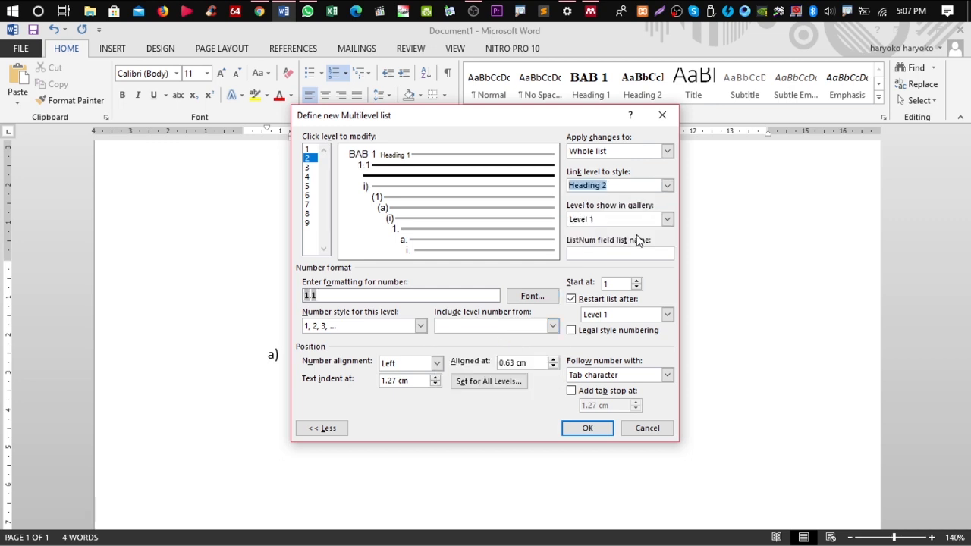
left_click(667, 219)
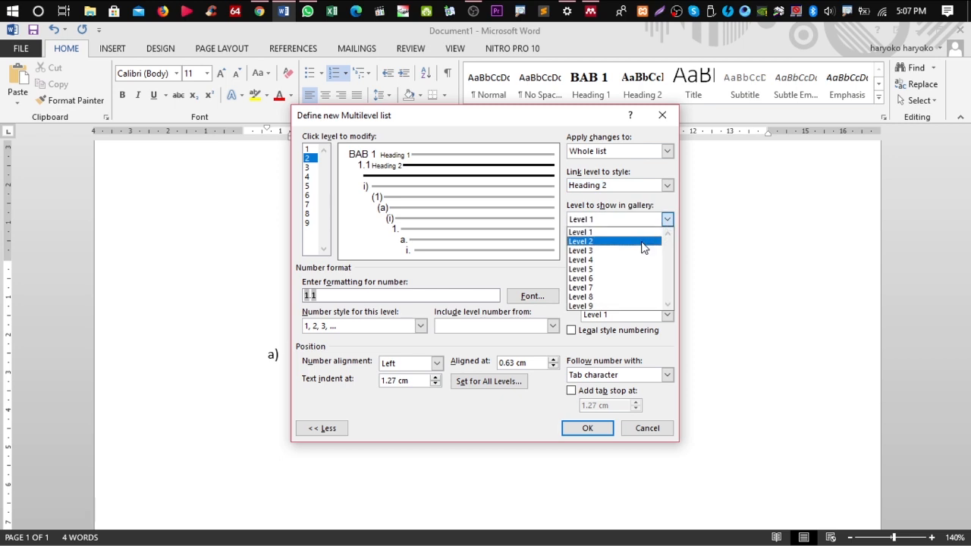
left_click(642, 241)
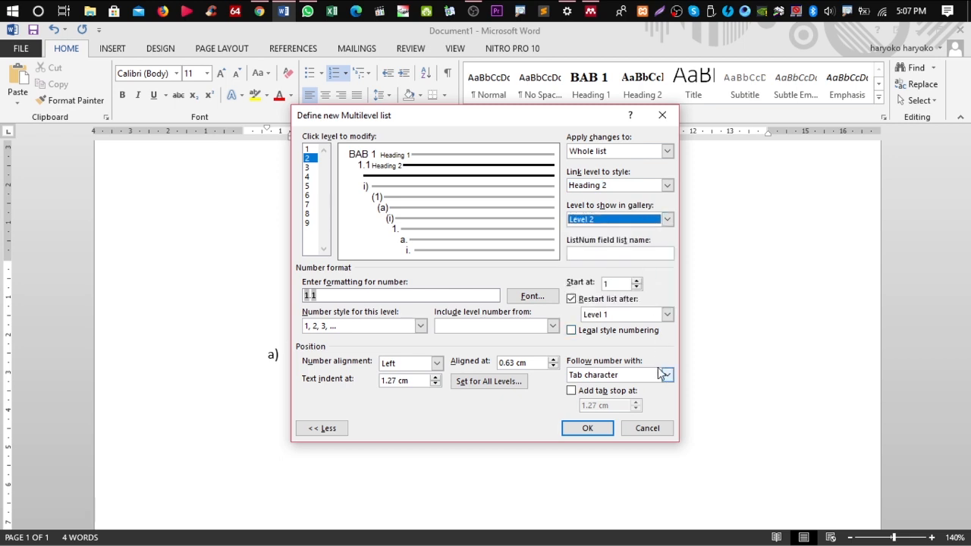
left_click(667, 375)
left_click(588, 394)
left_click(588, 428)
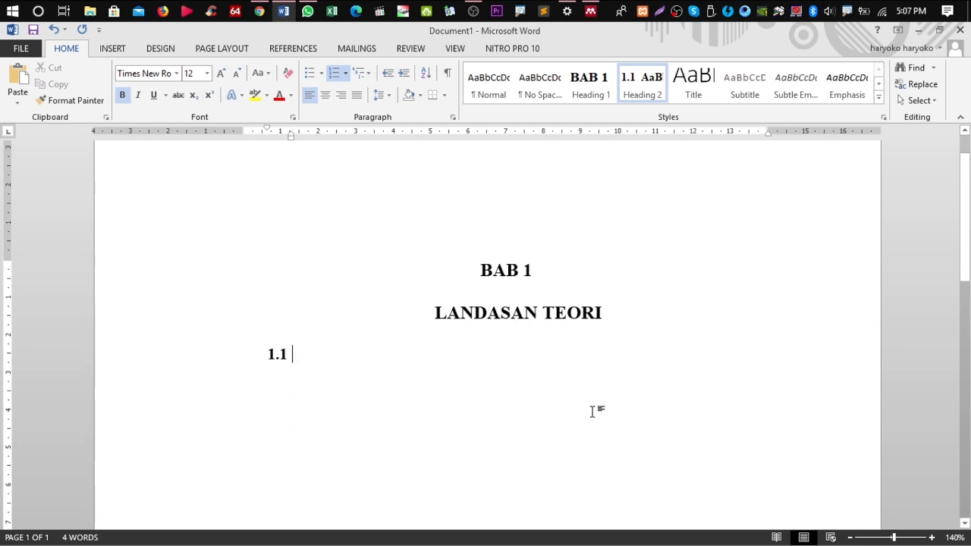
Type 'Tinjauan Pustaka' after 1.1 and insert a blank line after LANDASAN TEORI
type("Tinj")
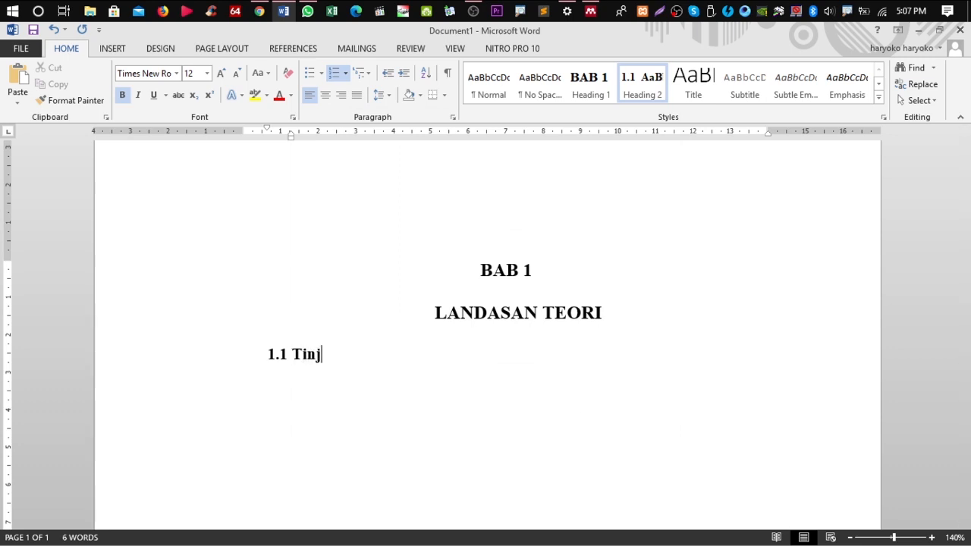
type("auan Pustaka")
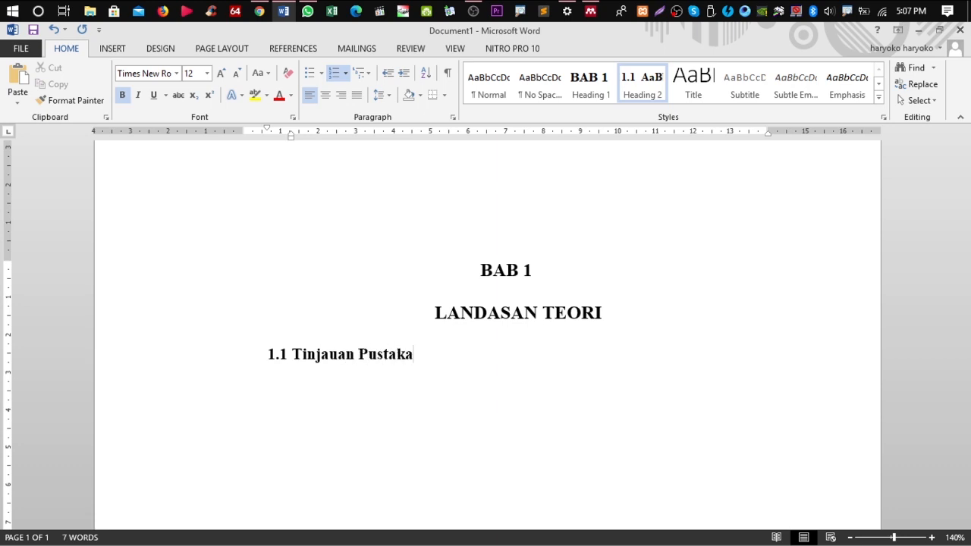
left_click(706, 311)
key("Return")
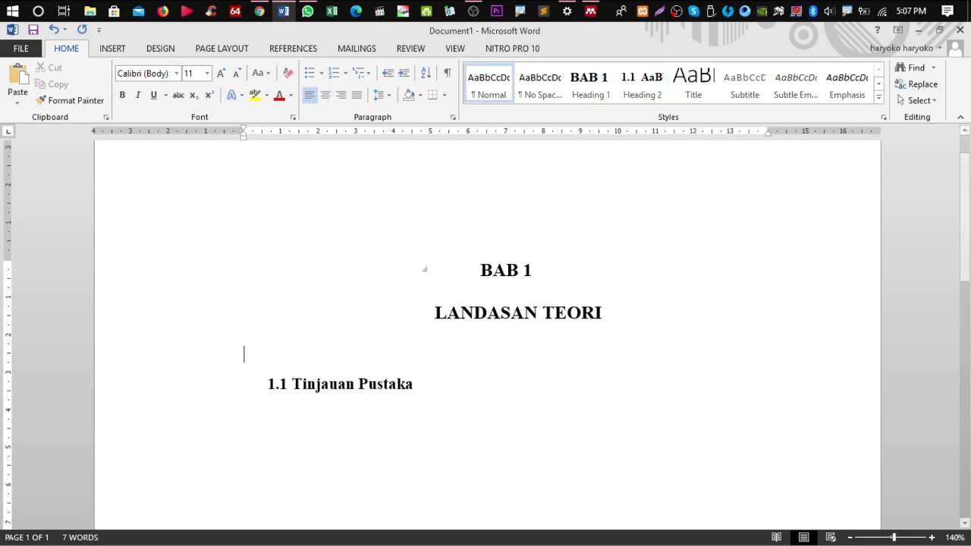
left_click(440, 386)
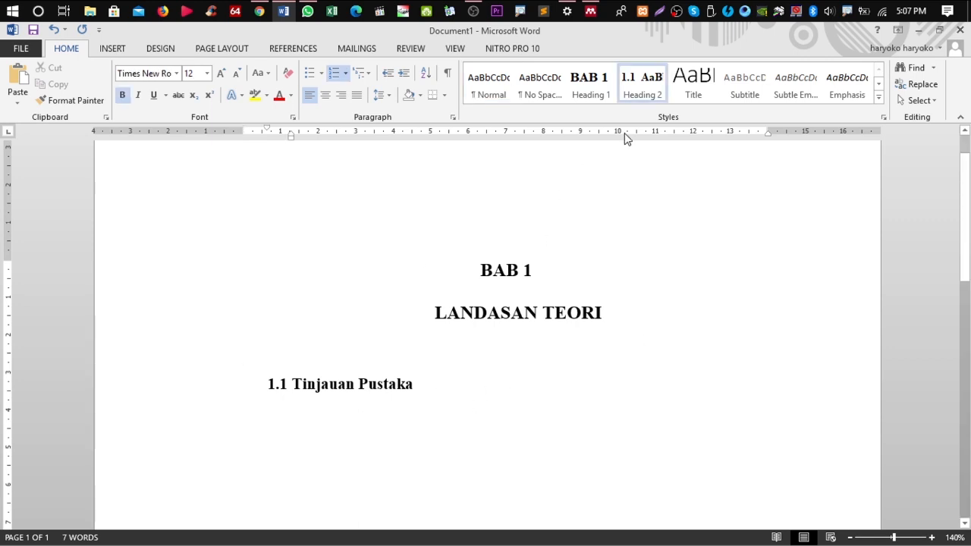
right_click(640, 96)
left_click(704, 116)
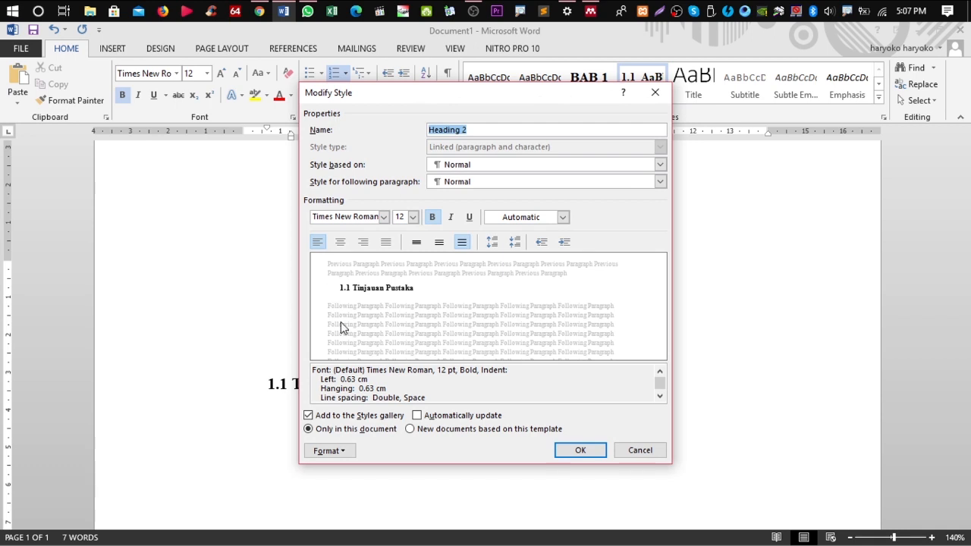
Lower Heading 2's left indent step by step to 0 cm and save the style
left_click(327, 450)
left_click(357, 321)
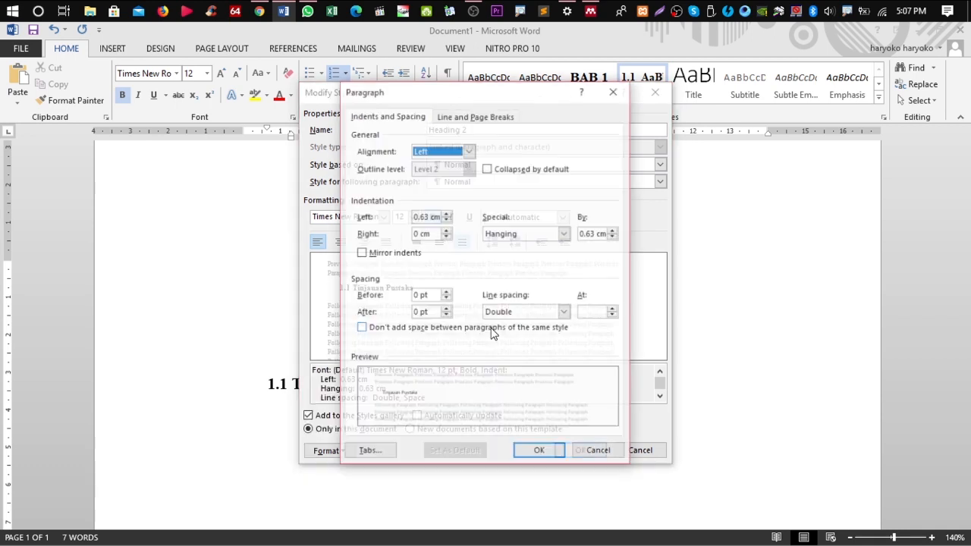
left_click(446, 220)
left_click(446, 220)
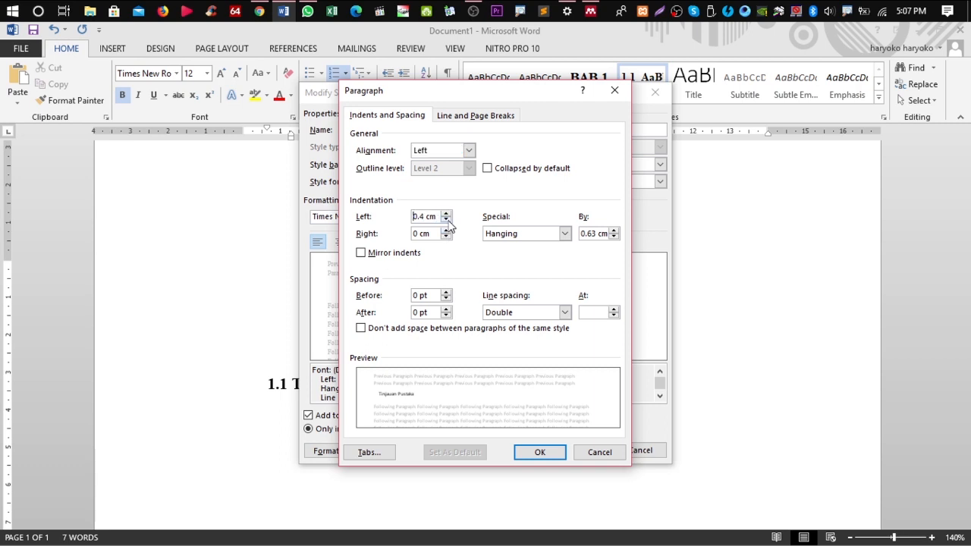
left_click(446, 220)
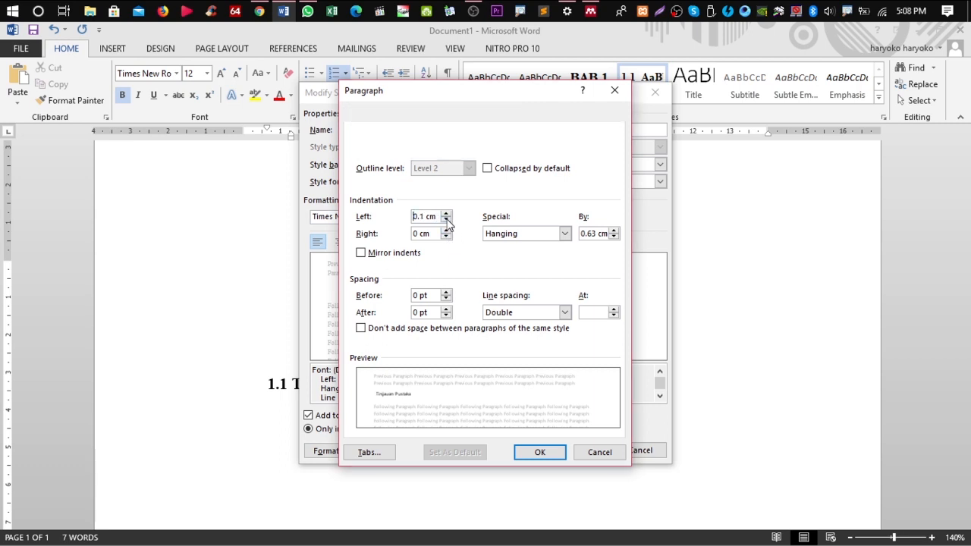
left_click(447, 221)
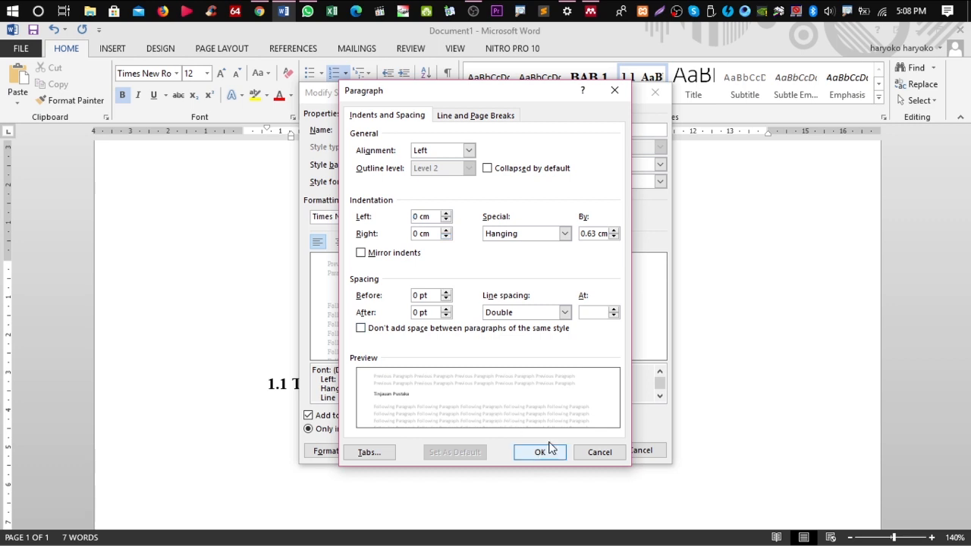
left_click(550, 452)
left_click(584, 449)
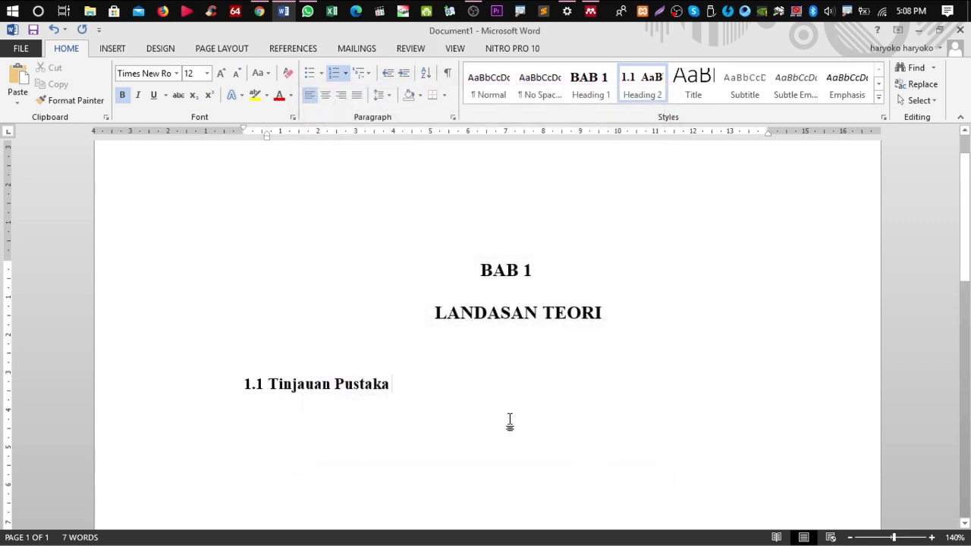
Generate sample paragraphs with =rand(15) below the heading and select them
key("Return")
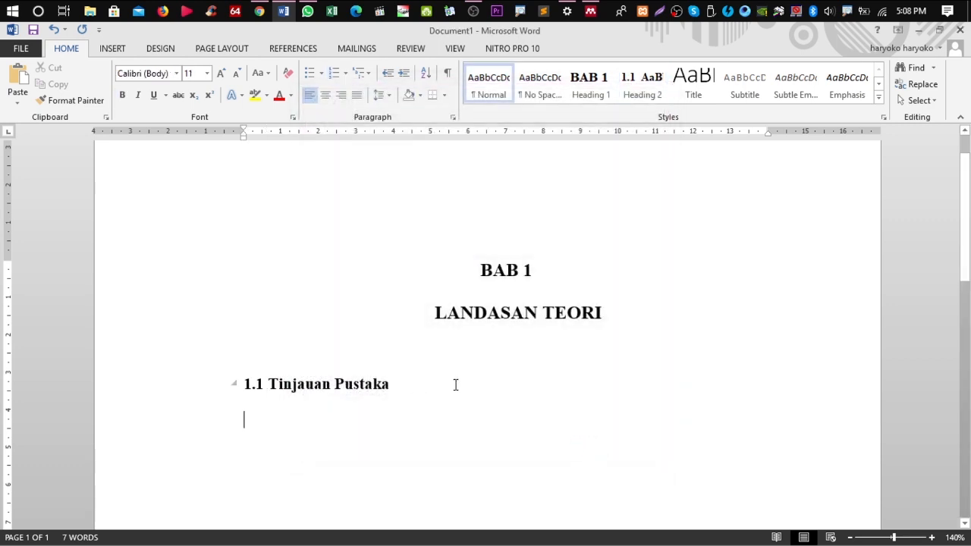
type("=rand(15")
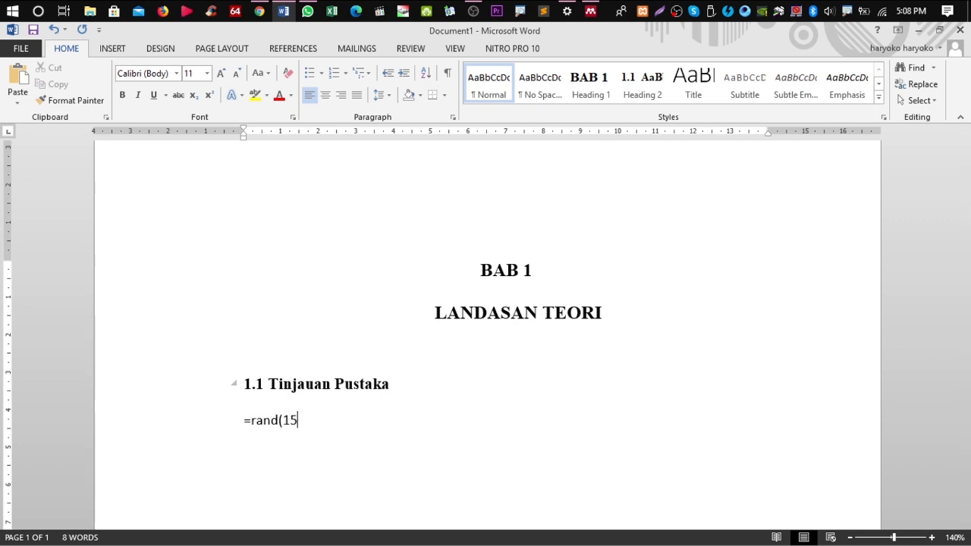
type(")")
key("Return")
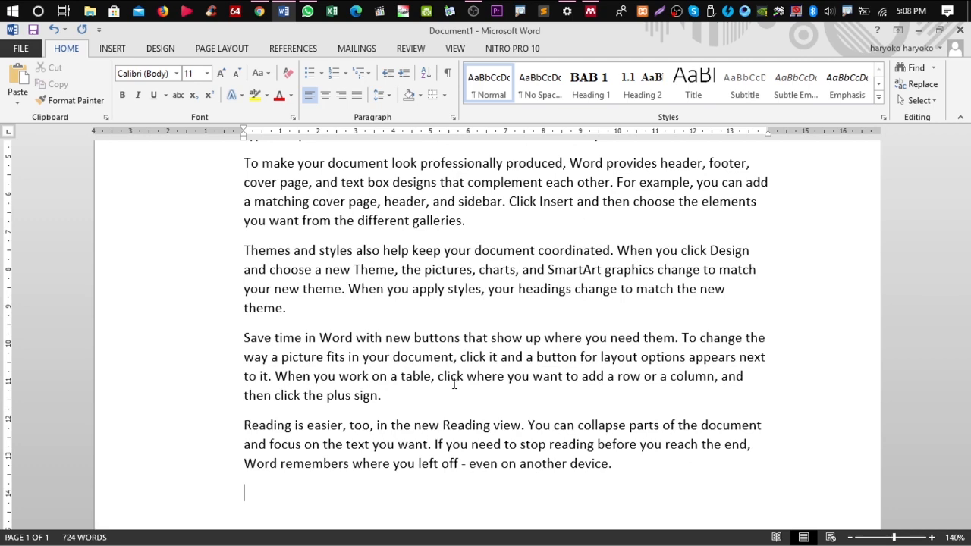
scroll(470, 368, "down", 2)
left_click_drag(662, 372, 405, 314)
scroll(405, 325, "up", 9)
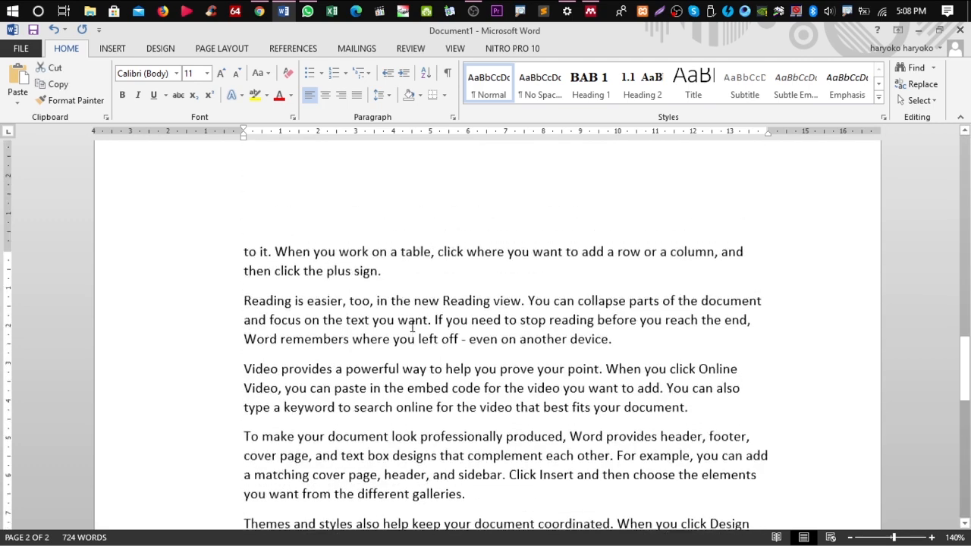
scroll(410, 326, "up", 4)
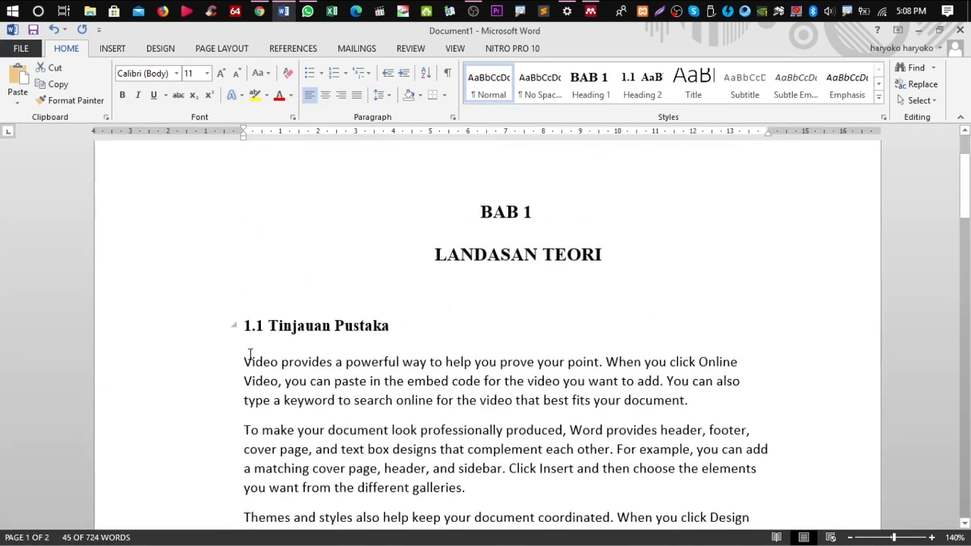
left_click(246, 361, "shift")
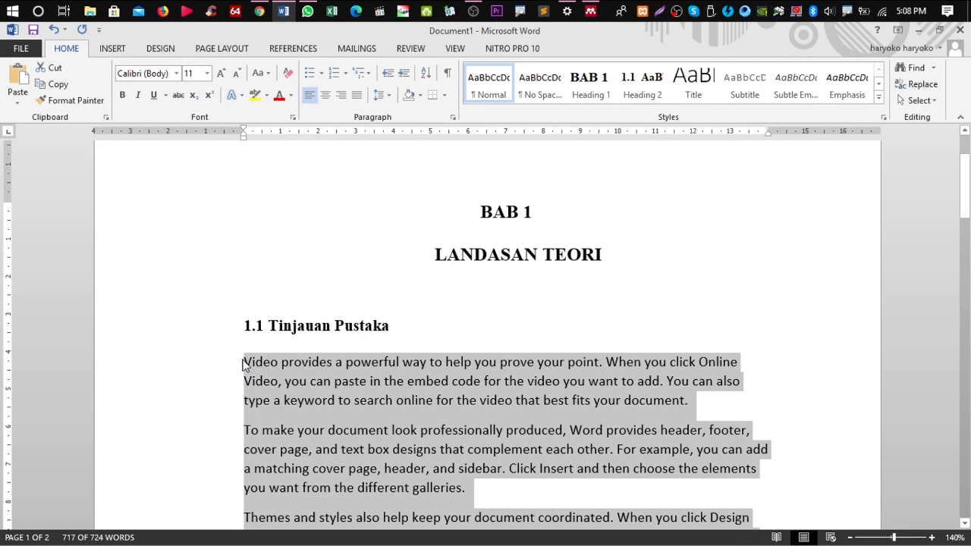
Give the selected paragraphs a first-line indent, Times New Roman font and 2.0 line spacing
key("ctrl+m")
key("ctrl+shift+t")
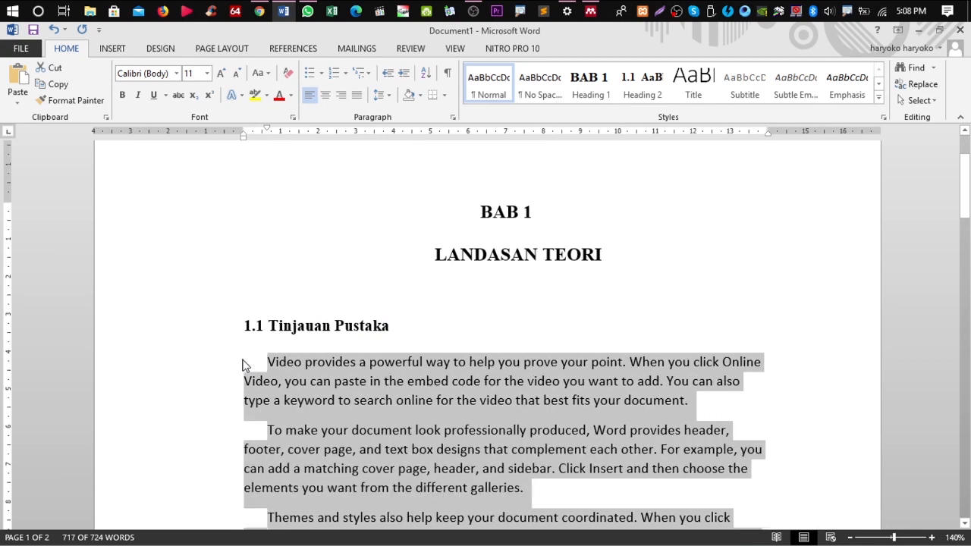
key("ctrl+d")
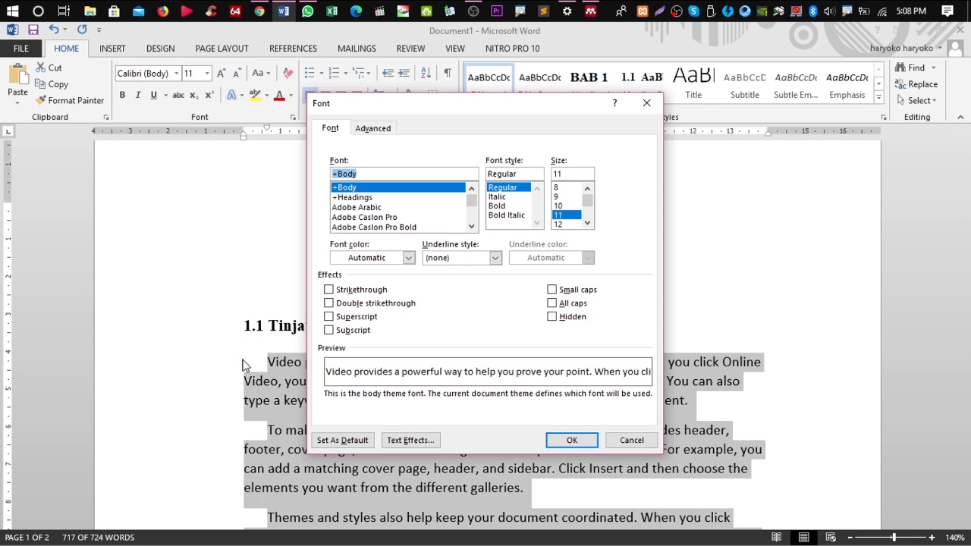
type("Times New Roman")
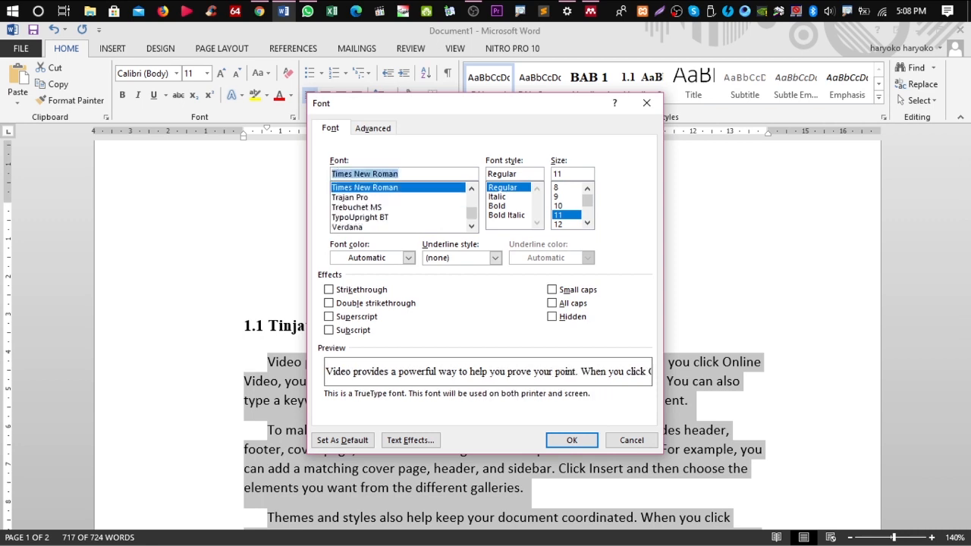
key("Return")
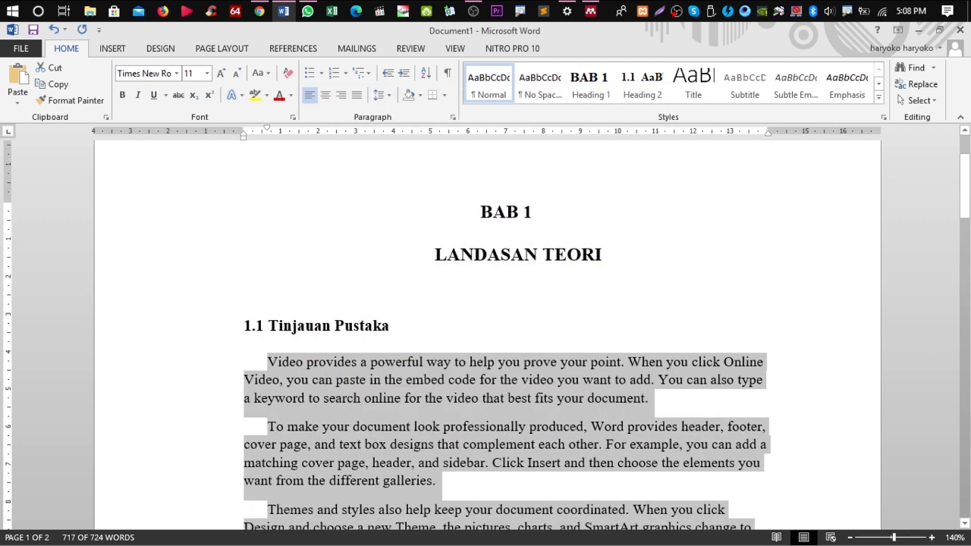
left_click(378, 97)
left_click(414, 164)
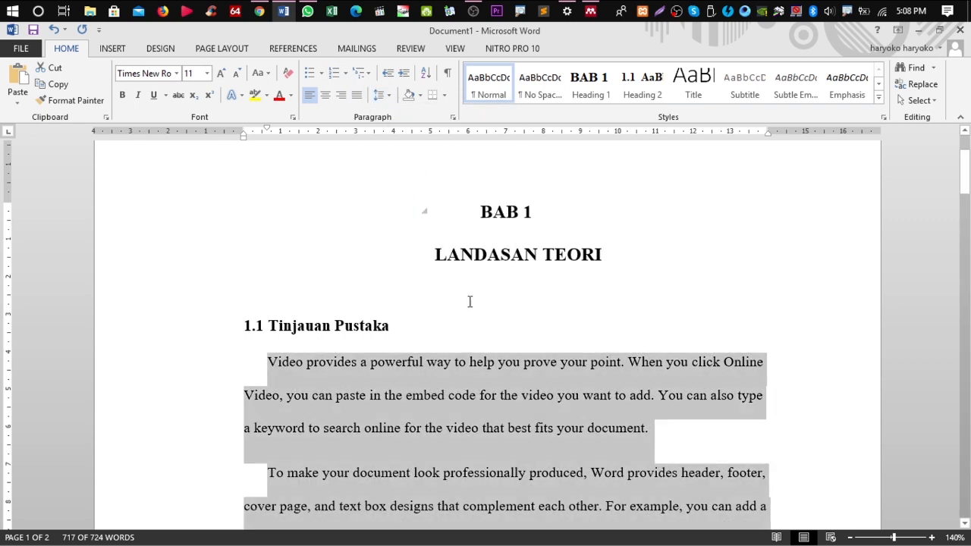
left_click(457, 374)
scroll(540, 280, "down", 3)
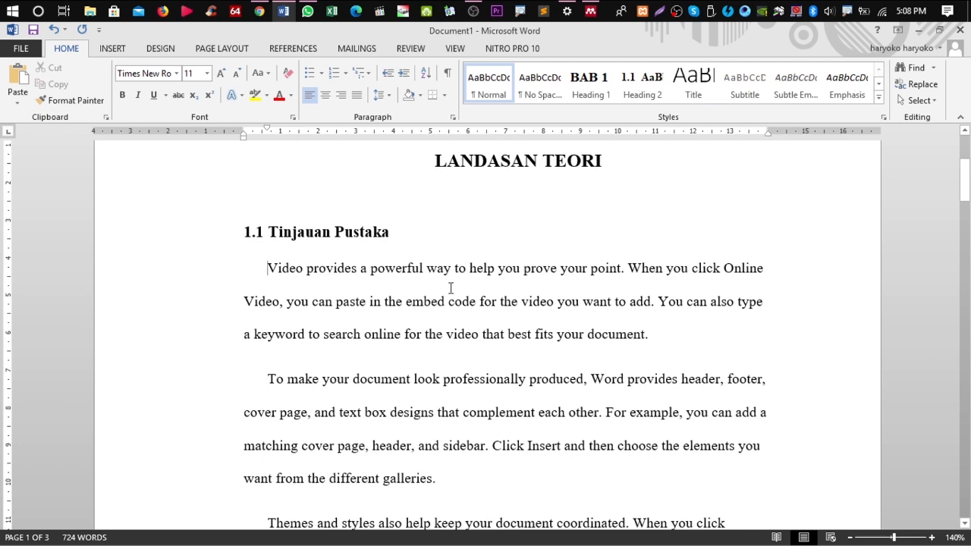
Type 'Menurut' and insert the Mendeley citation for Mulyani 2012, found by searching 'mul'
type("Menurut")
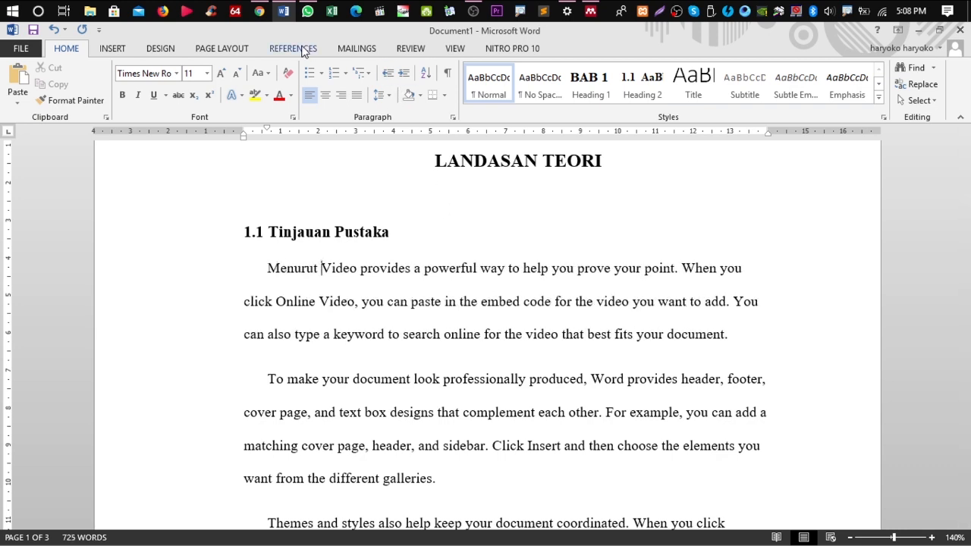
left_click(293, 49)
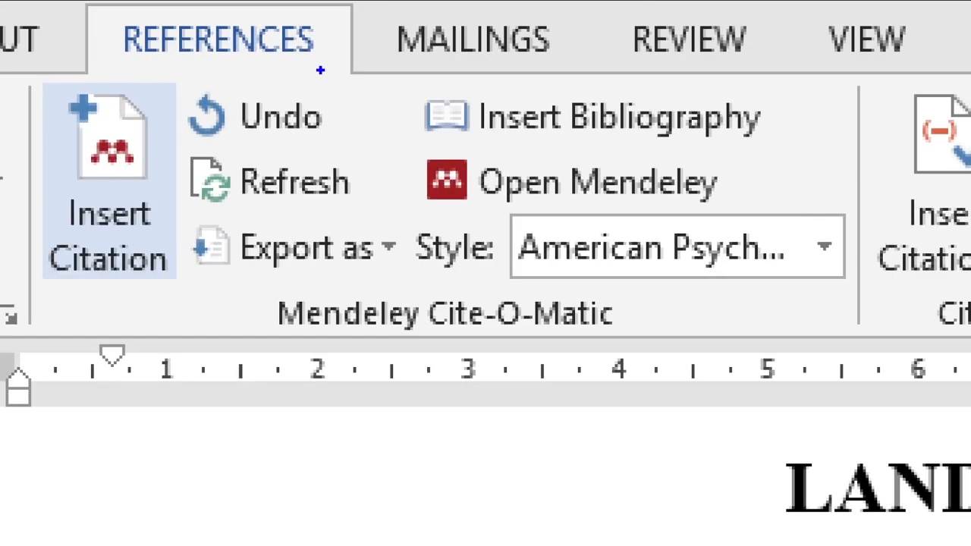
mouse_move(76, 292)
left_mouse_down()
mouse_move(105, 357)
mouse_move(195, 286)
left_mouse_up()
mouse_move(778, 107)
left_mouse_down()
mouse_move(796, 134)
mouse_move(918, 57)
left_mouse_up()
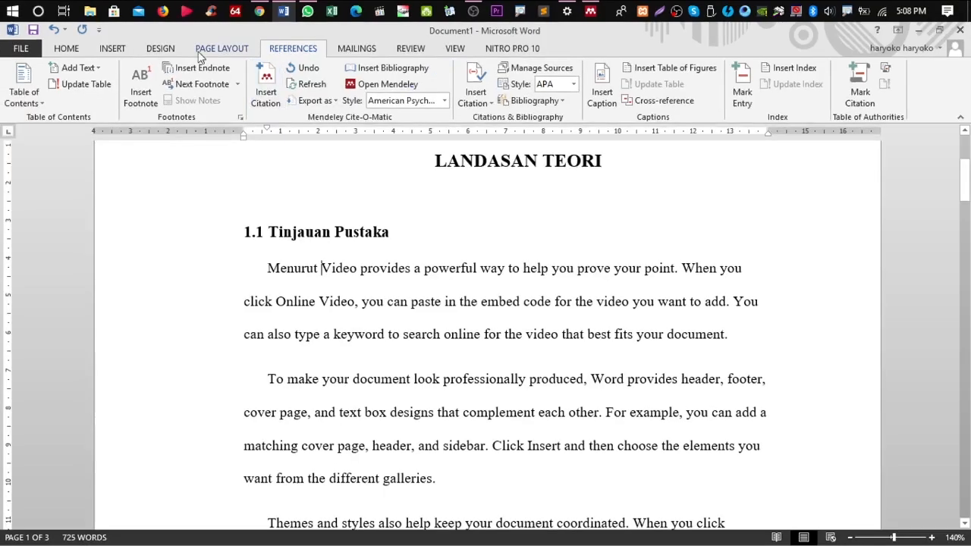
left_click(131, 228)
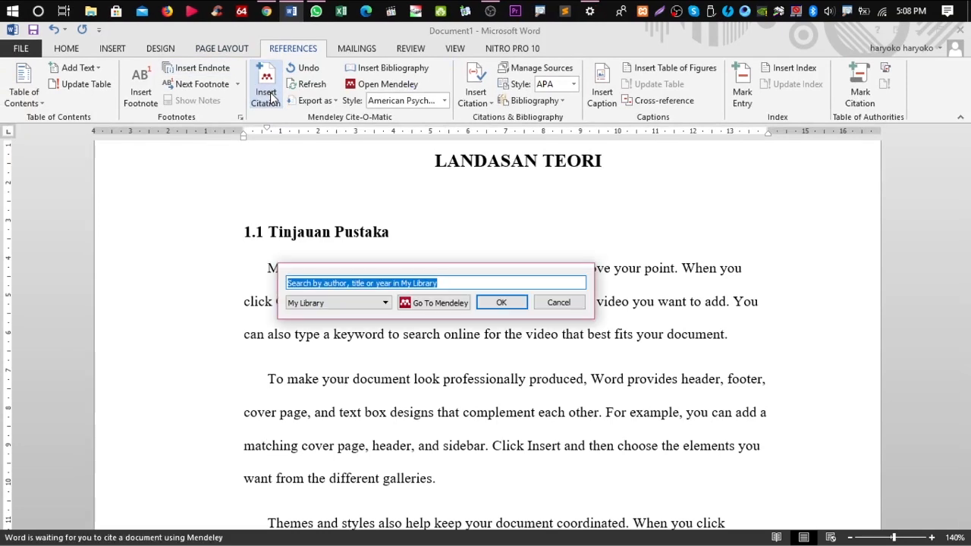
type("mul")
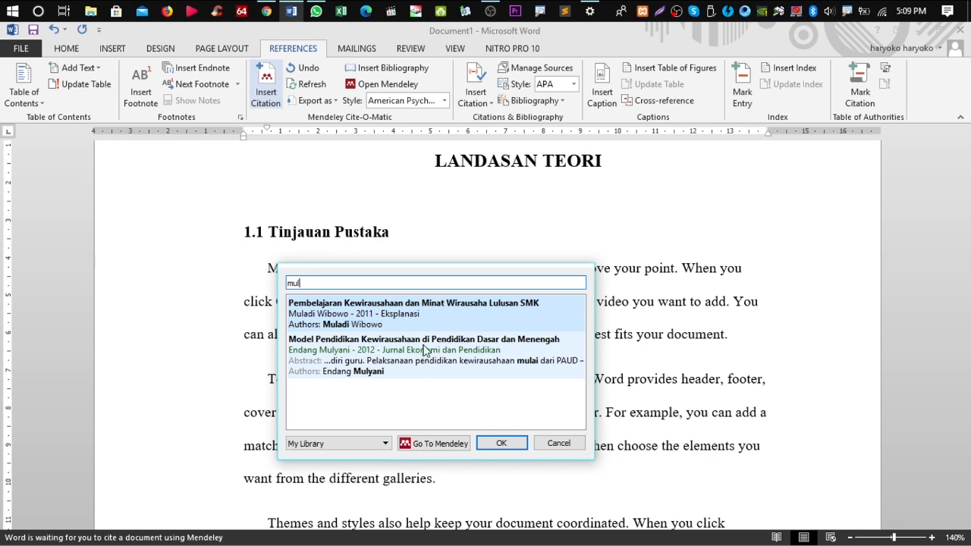
left_click(369, 358)
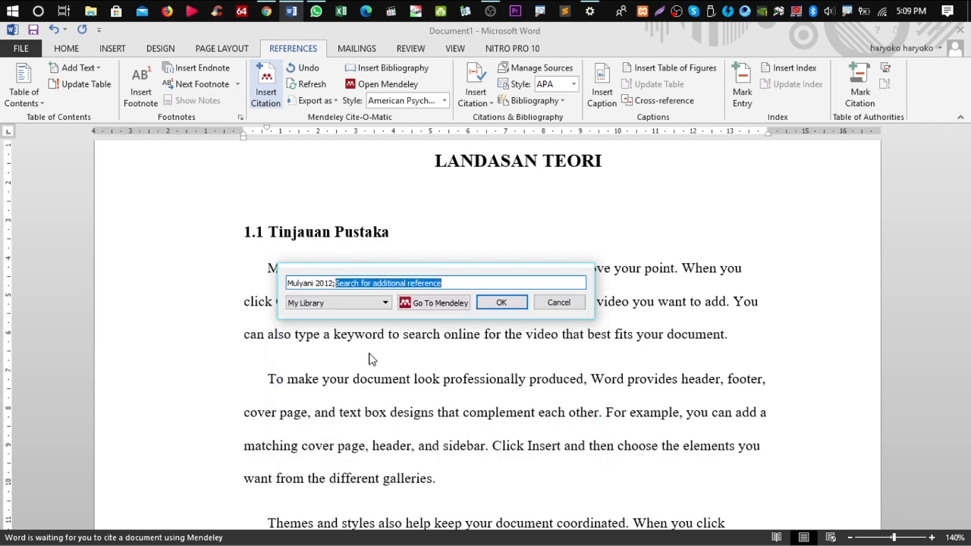
left_click(501, 302)
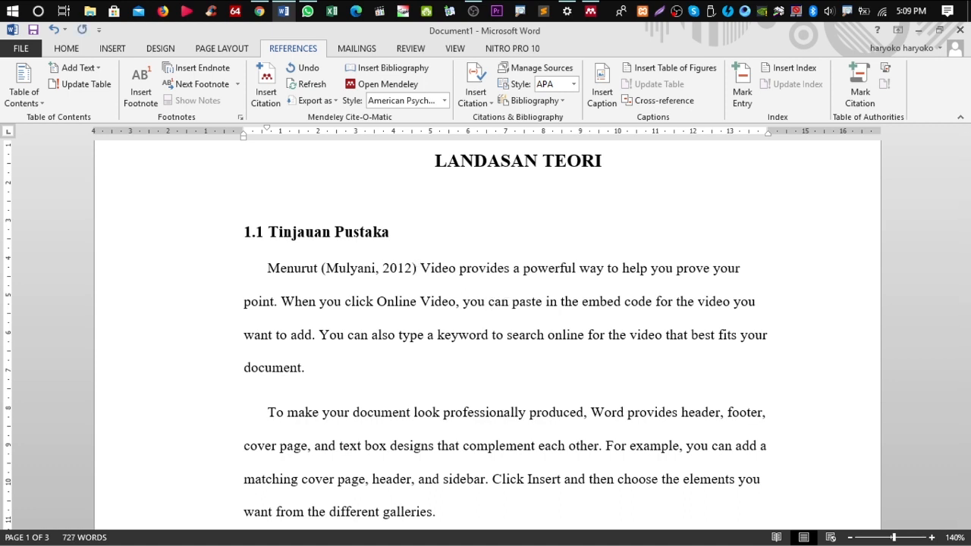
Change the capital V of 'Video' to a lowercase 'v'
type("V")
key("BackSpace")
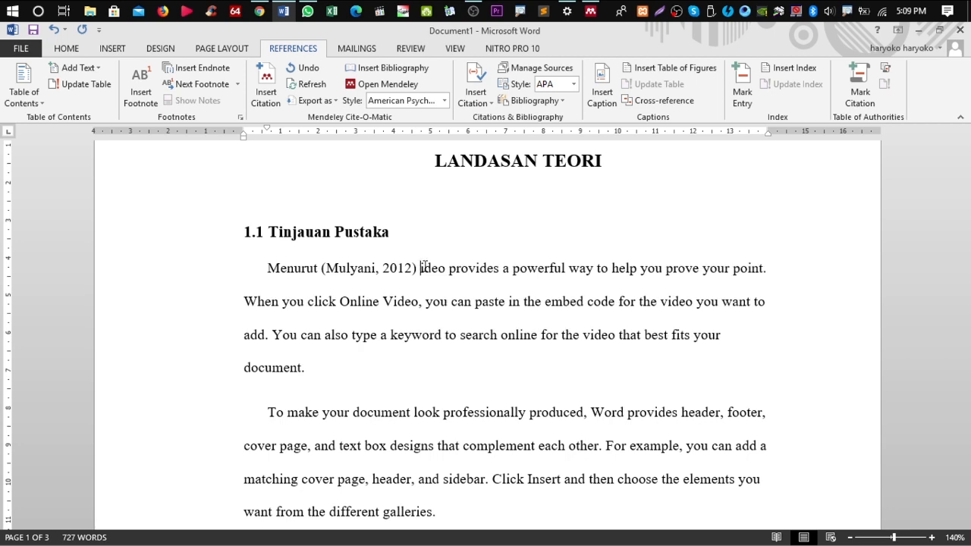
type("v")
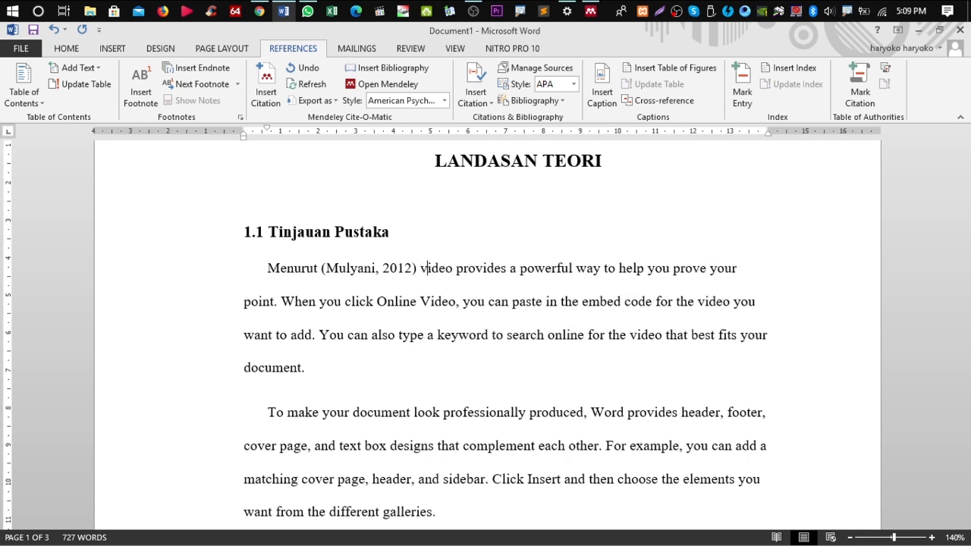
scroll(456, 277, "down", 2)
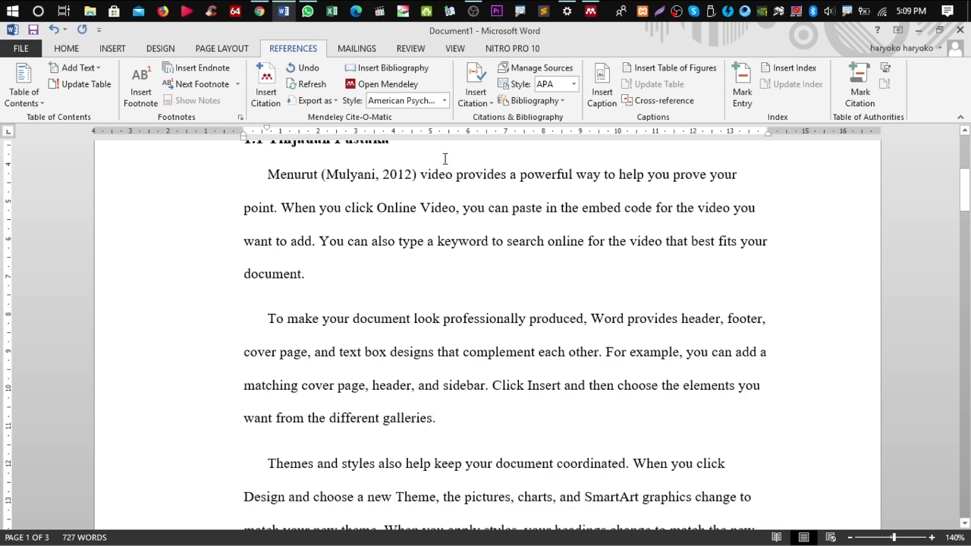
Insert the Wibowo 2011 citation after 'galleries', found by searching 'wib'
left_click(267, 111)
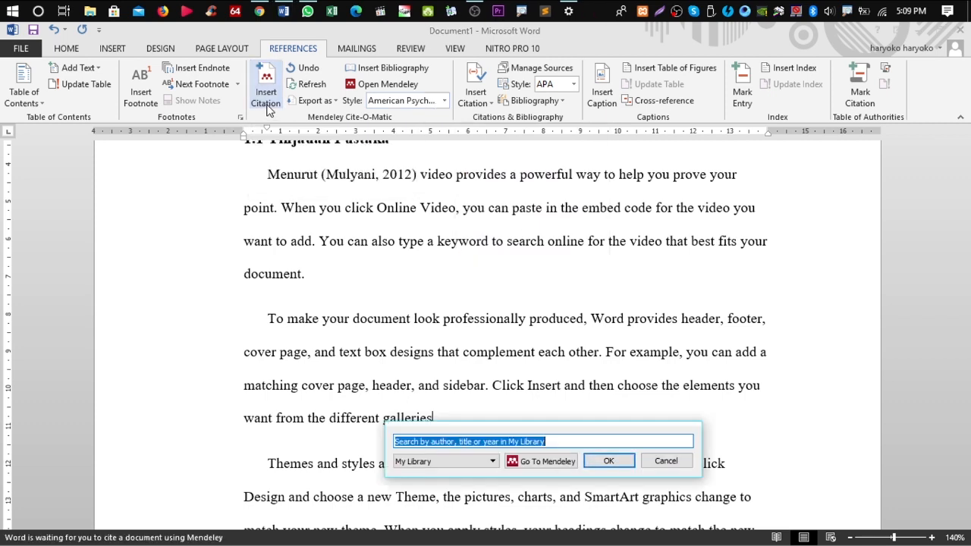
type("wib")
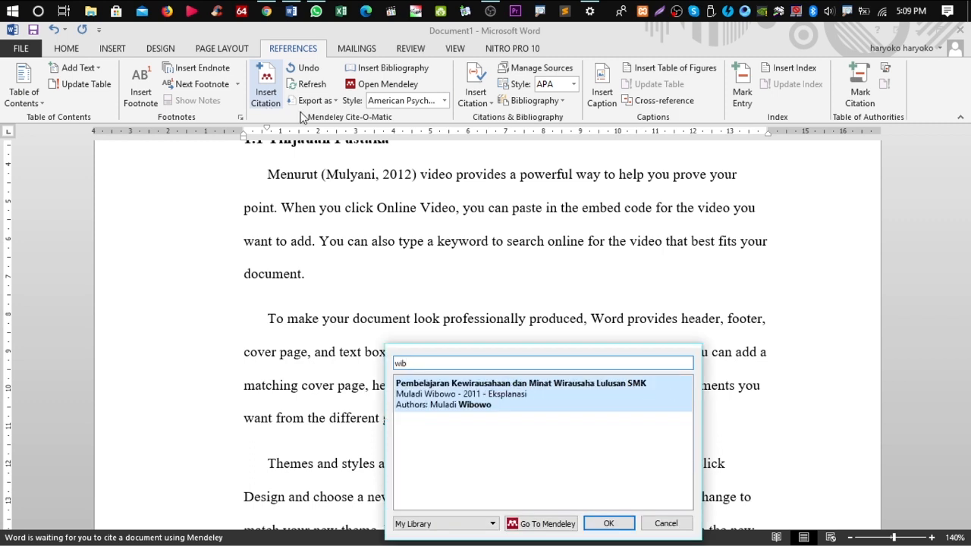
left_click(537, 390)
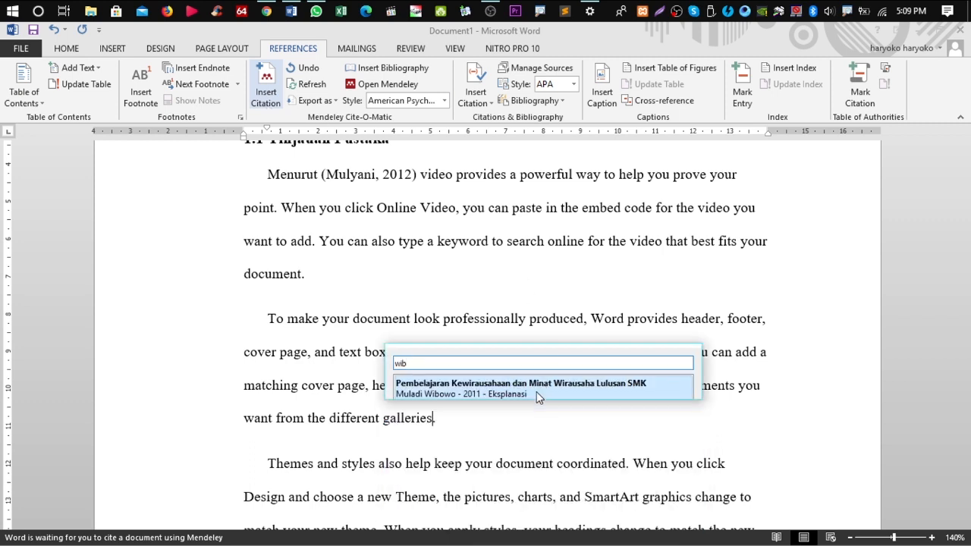
left_click(611, 382)
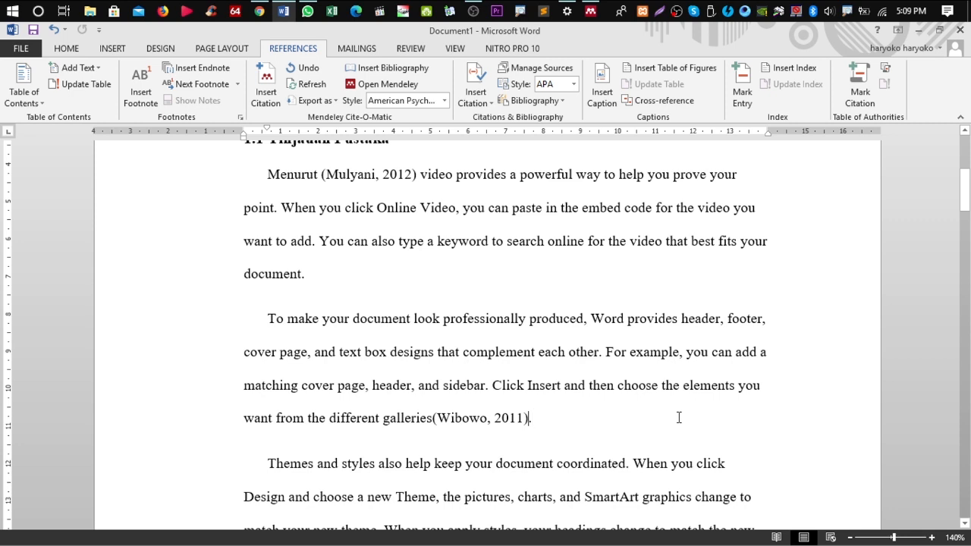
scroll(678, 418, "down", 3)
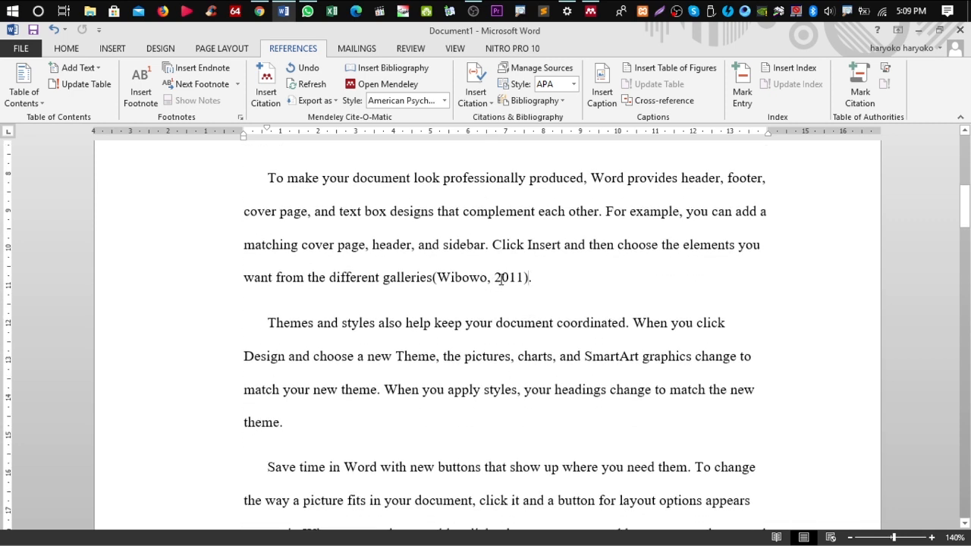
scroll(501, 279, "up", 4)
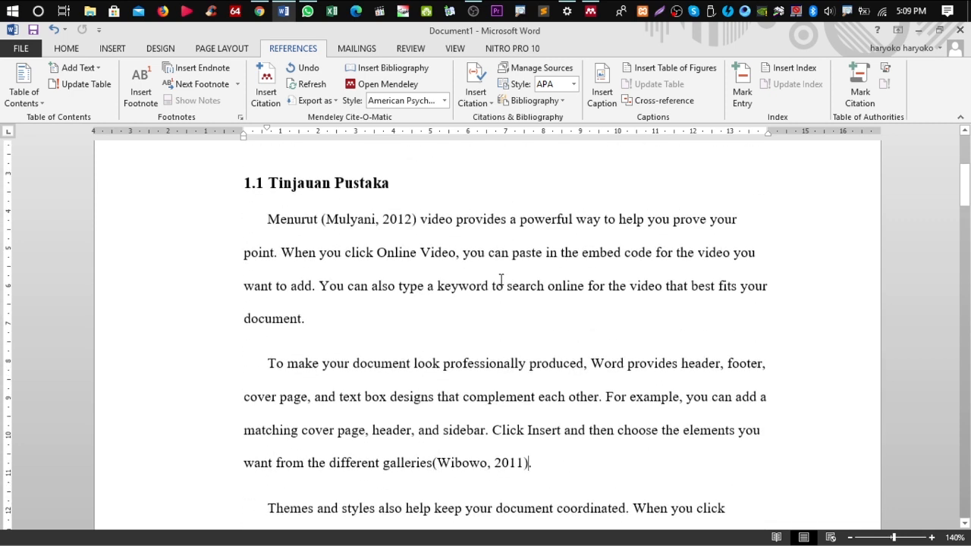
Leave the Mendeley citation style on APA and scroll to the 'Themes and styles' paragraph on page 2
left_click(444, 102)
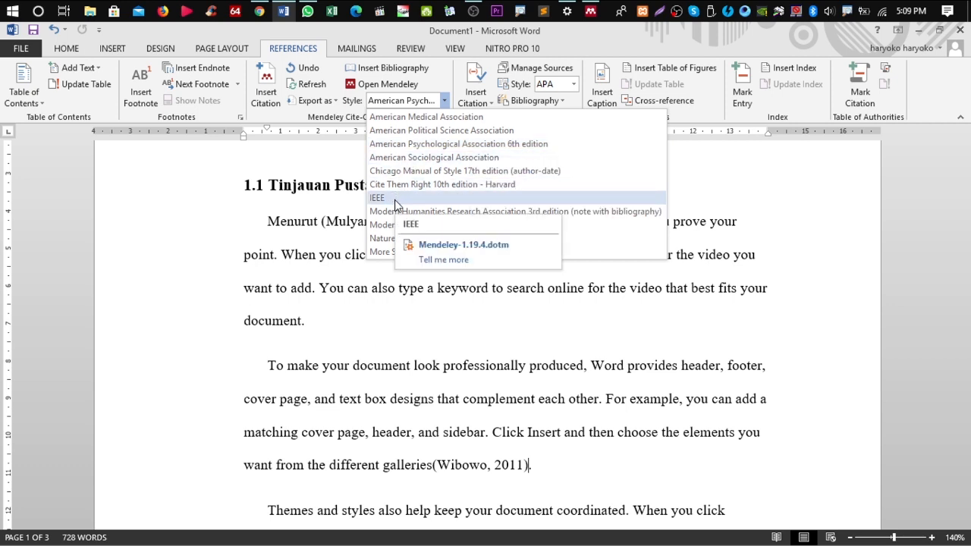
left_click(645, 378)
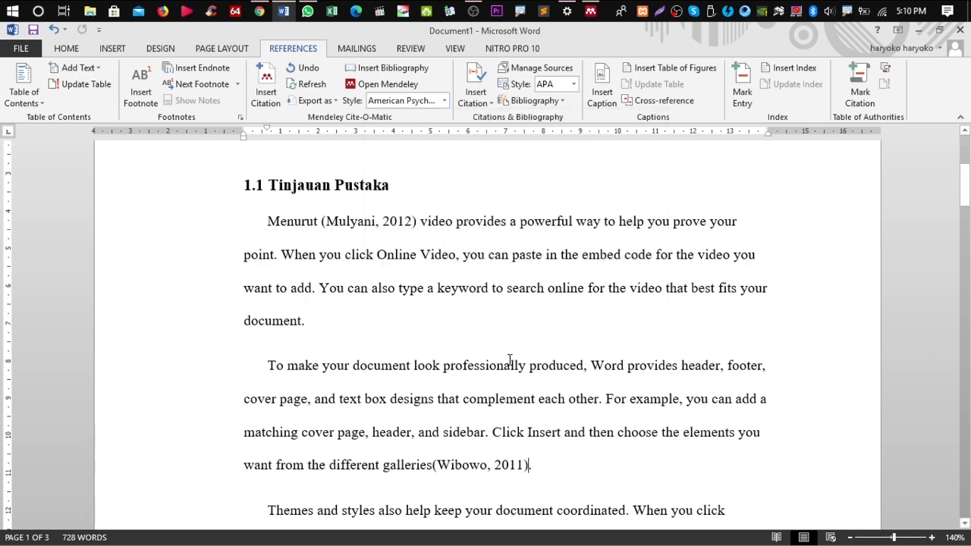
scroll(506, 360, "down", 10)
scroll(506, 360, "down", 6)
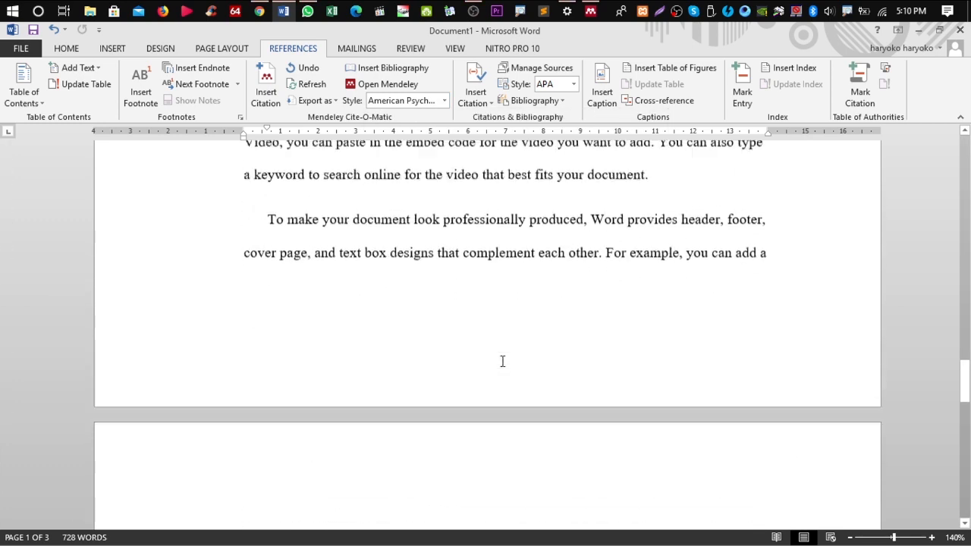
scroll(503, 362, "down", 5)
scroll(296, 258, "up", 4)
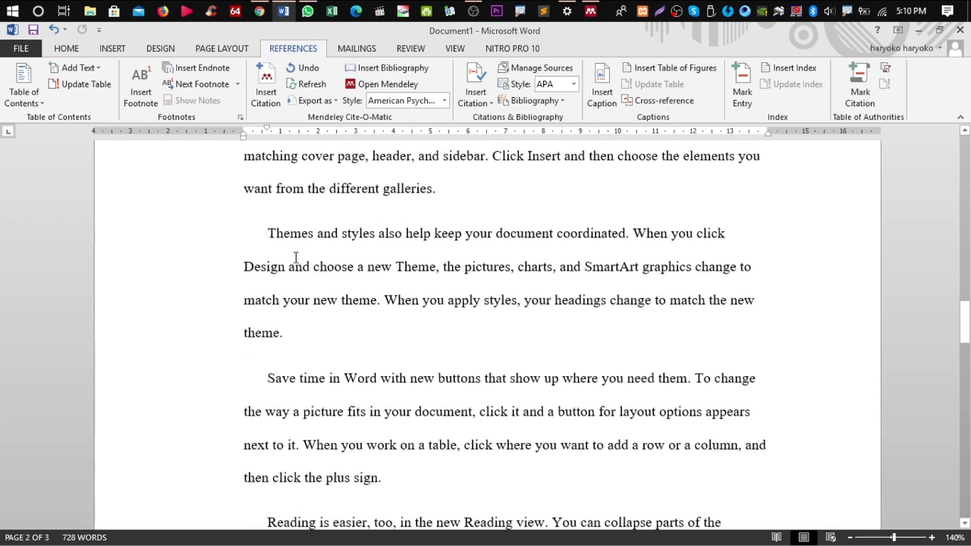
Insert a Mendeley citation of the 2018 book 'KEWIRAUSAHAAN teori dan praktik' before 'Themes'
left_click(264, 232)
left_click(269, 95)
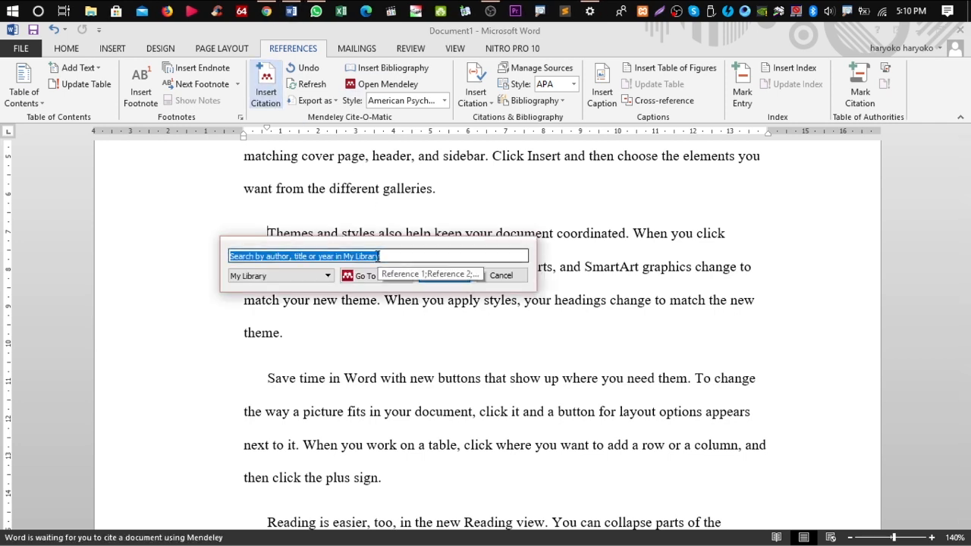
type("r")
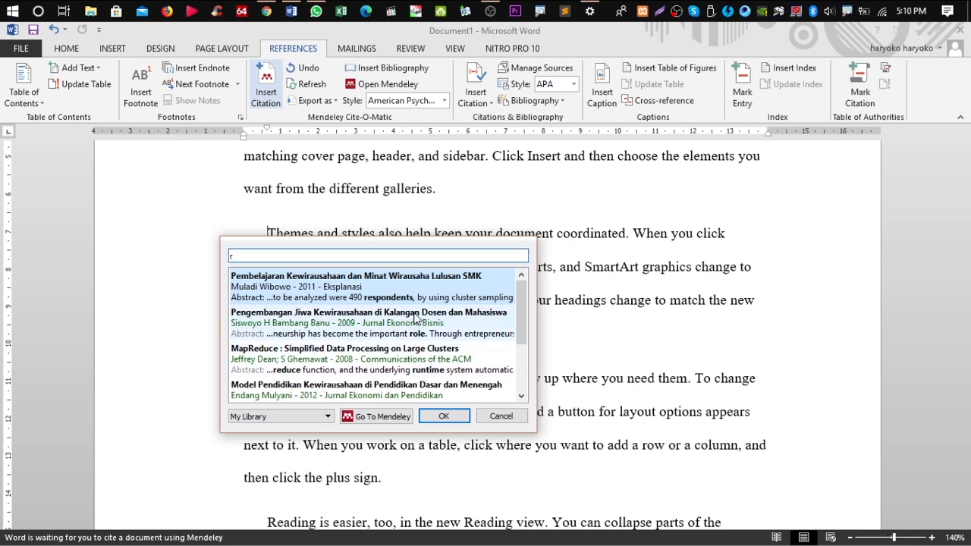
scroll(415, 317, "down", 3)
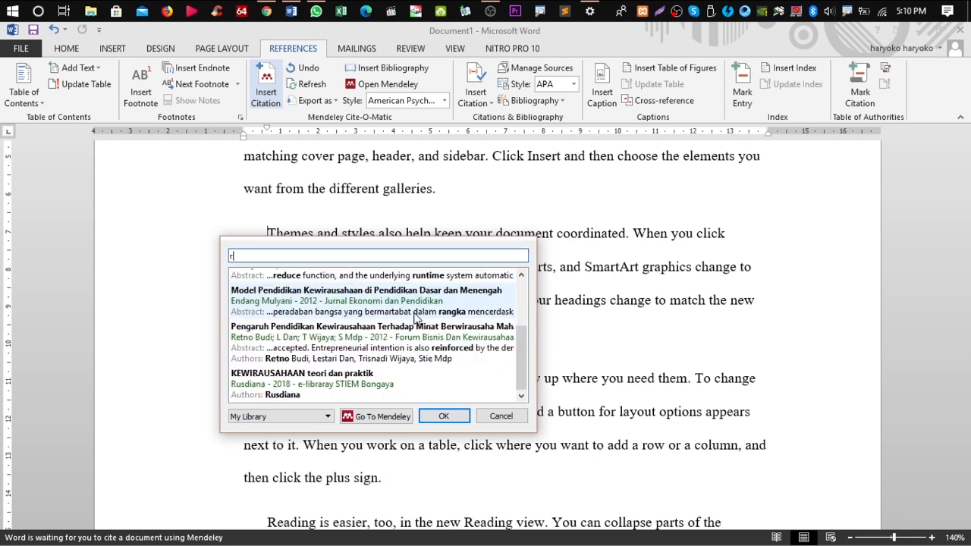
left_click(345, 386)
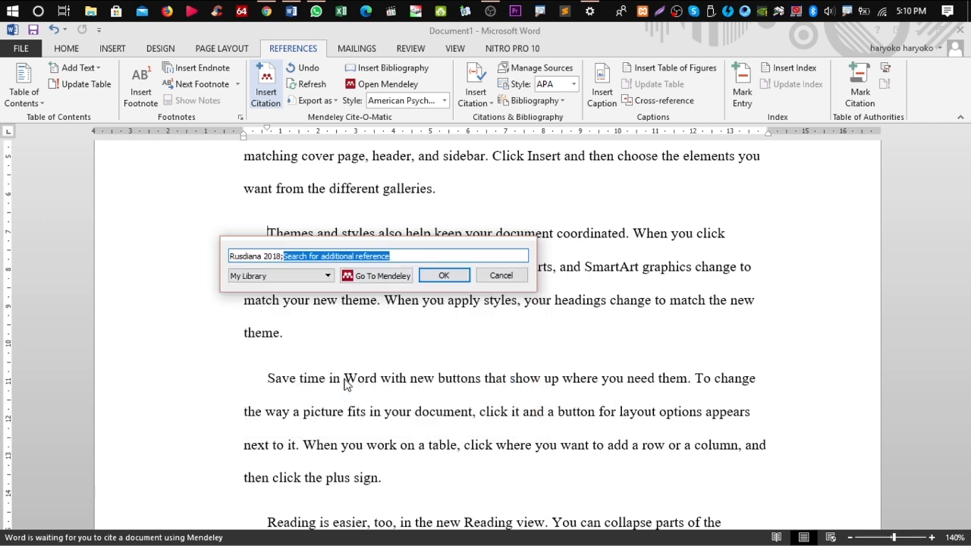
left_click(444, 277)
Type 'Menurut' before the new citation and change the capitalisation of 'Themes' with Shift+F3
left_click(278, 233)
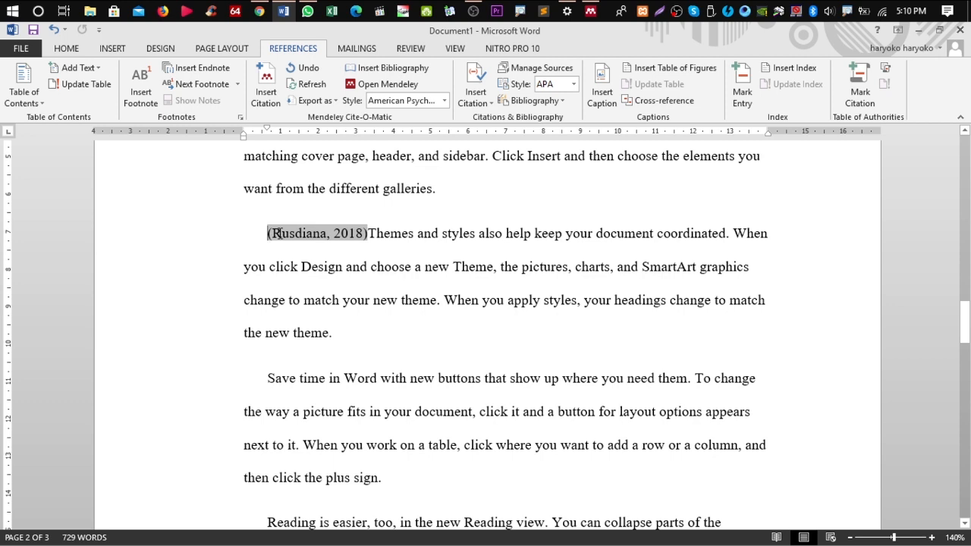
key("Left")
key("Left")
key("Left")
key("Left")
key("Left")
left_click(277, 233)
type("Menurut")
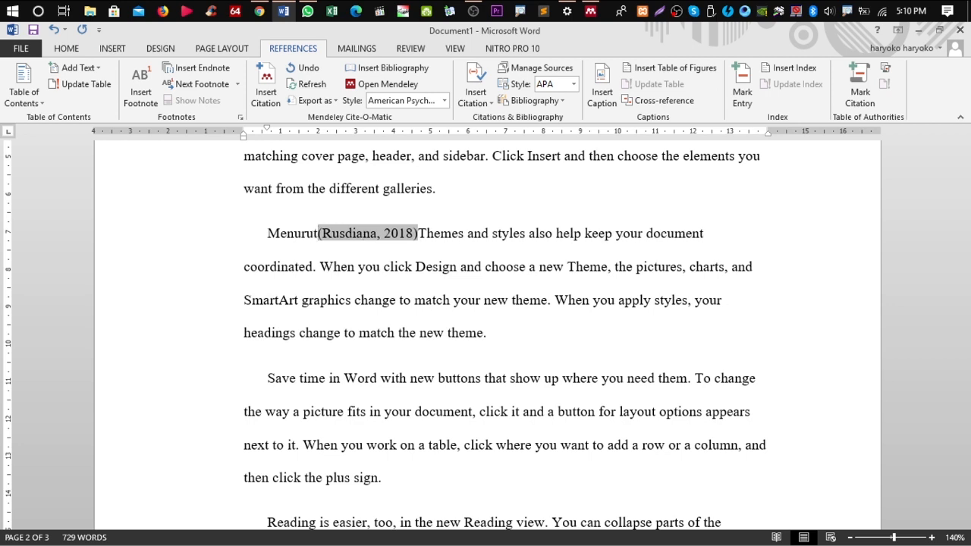
left_click(423, 233)
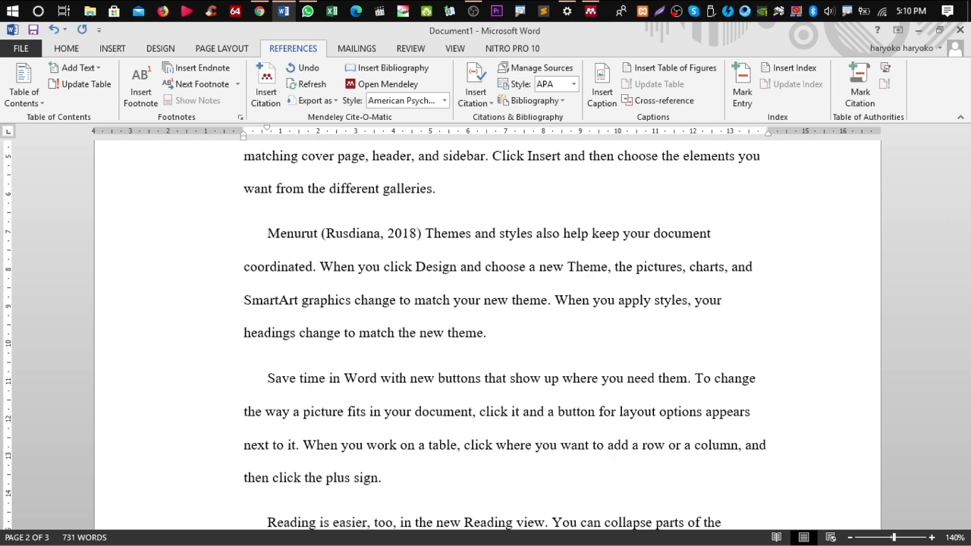
key("shift+F3")
key("shift+F3")
Select the whole document, justify it with Ctrl+J, and click in the text to deselect
scroll(527, 242, "up", 6)
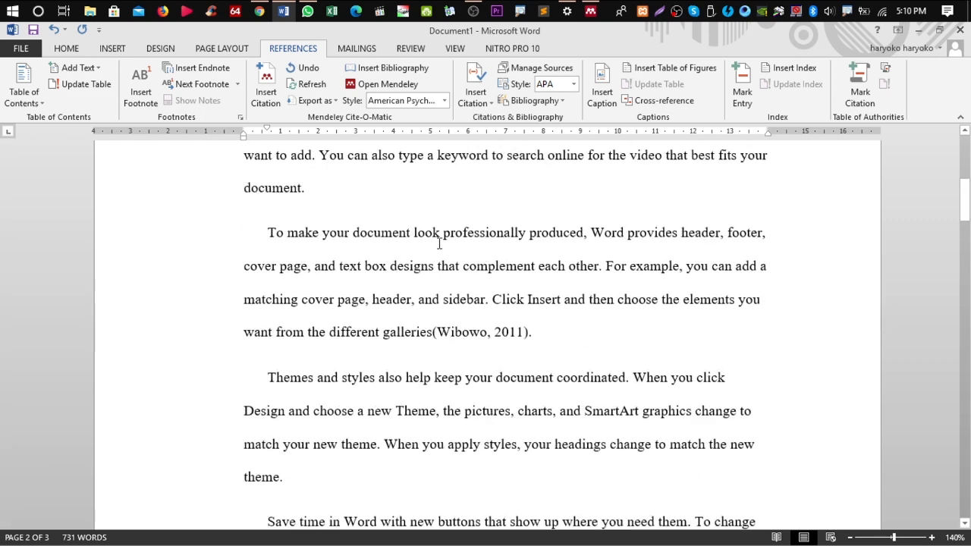
scroll(440, 245, "up", 4)
scroll(365, 239, "down", 7)
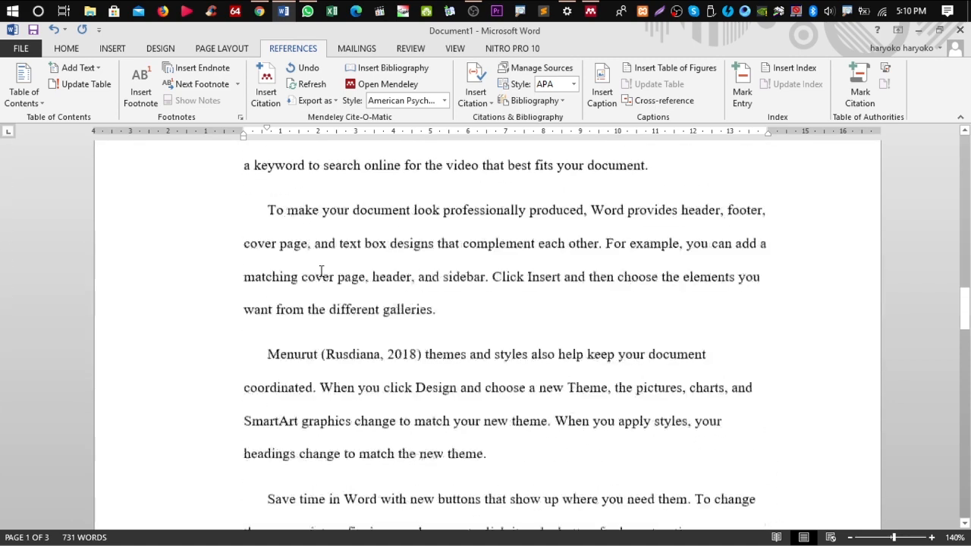
scroll(334, 269, "down", 15)
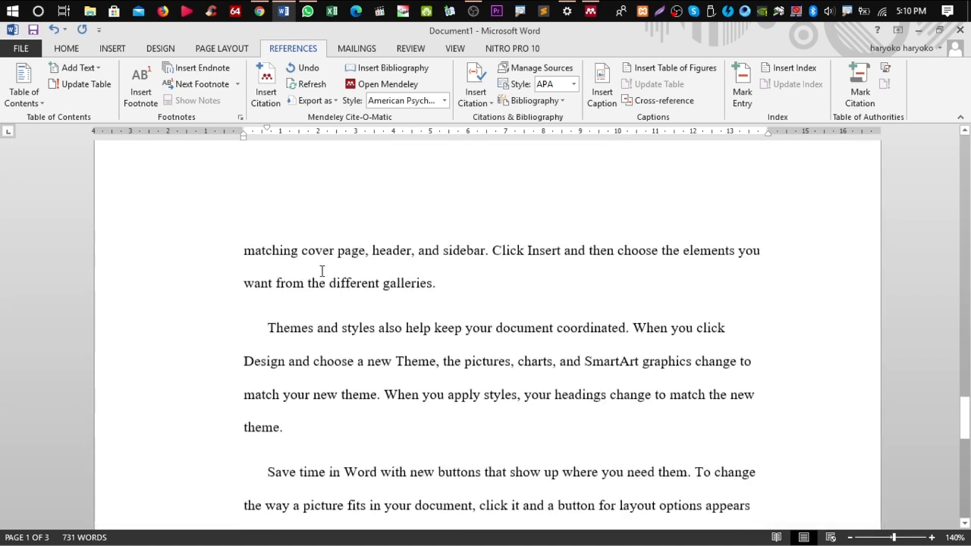
scroll(346, 265, "up", 4)
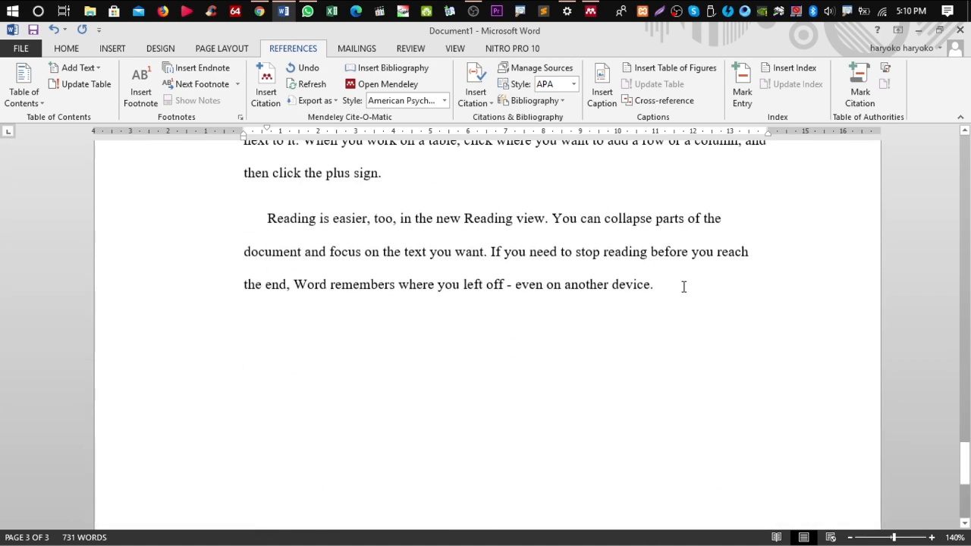
key("ctrl+a")
key("ctrl+j")
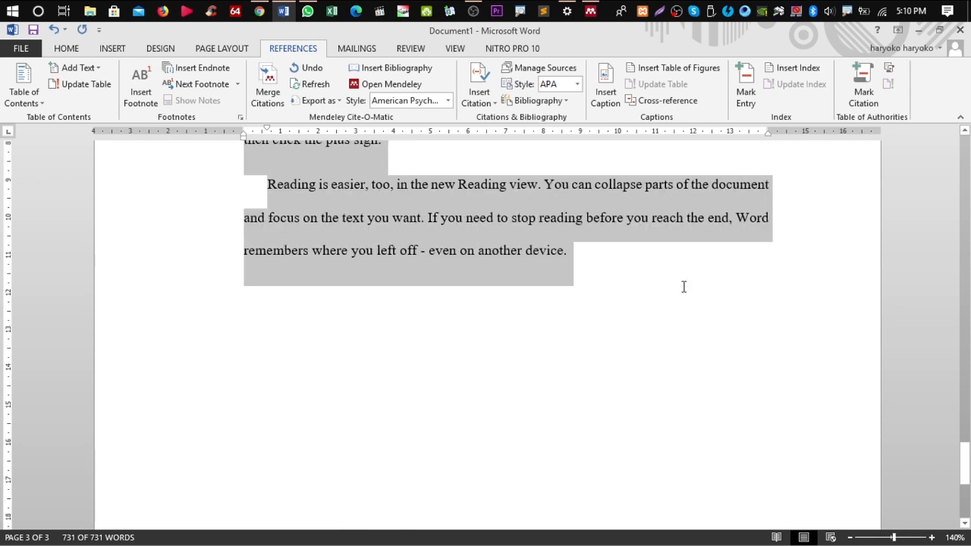
scroll(594, 387, "up", 10)
left_click(507, 329)
Place the cursor after 'plus sign' in the 'Save time' paragraph and begin a Mendeley citation there
scroll(507, 328, "up", 1)
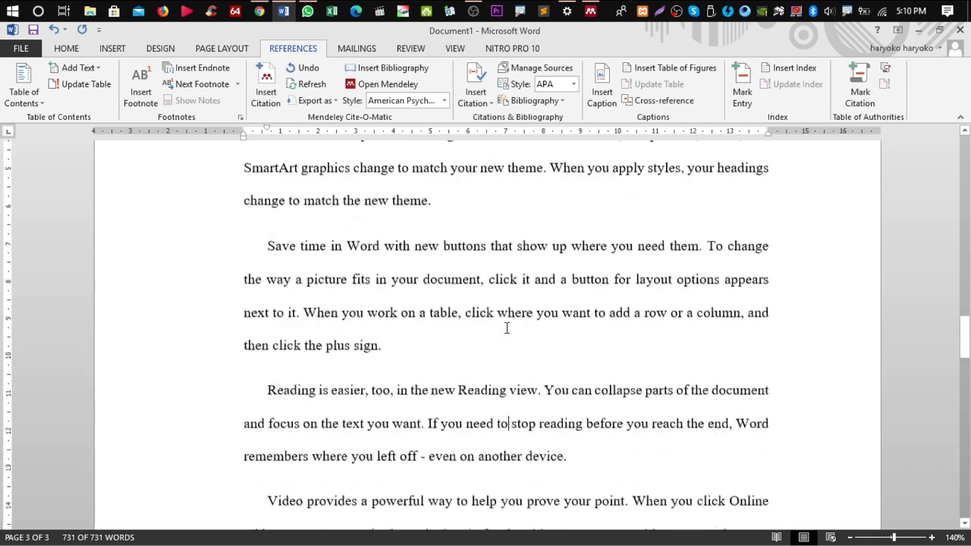
scroll(507, 327, "up", 15)
scroll(507, 328, "up", 1)
scroll(507, 327, "down", 9)
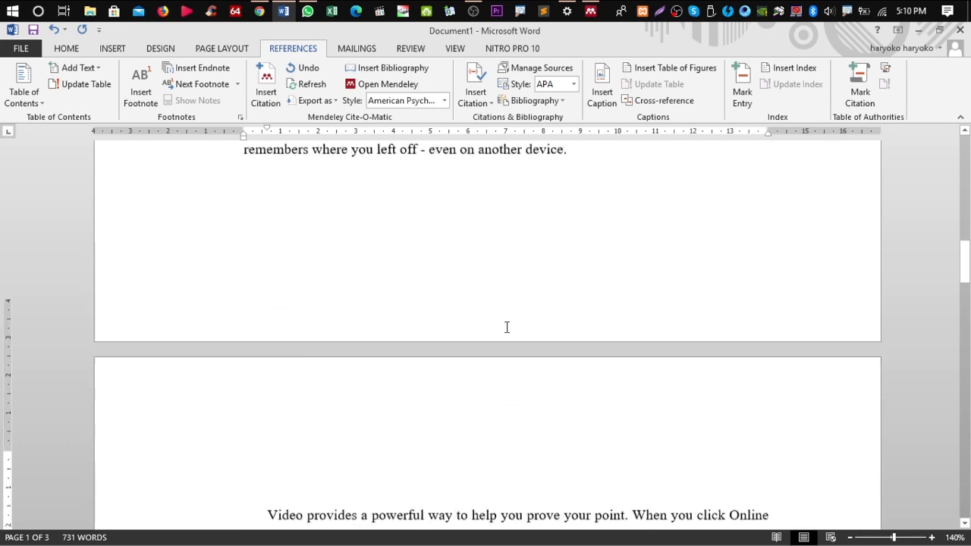
scroll(506, 327, "down", 9)
left_click(444, 296)
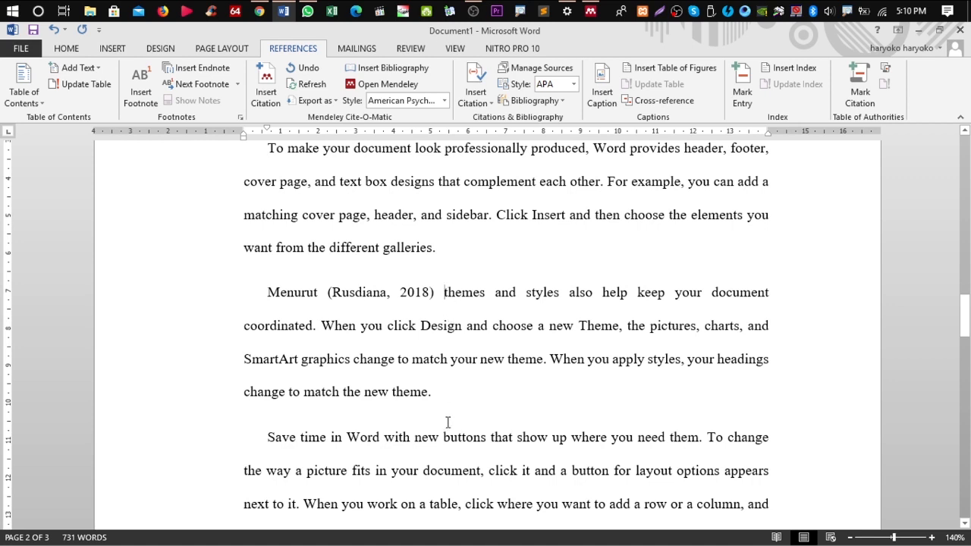
scroll(447, 422, "down", 4)
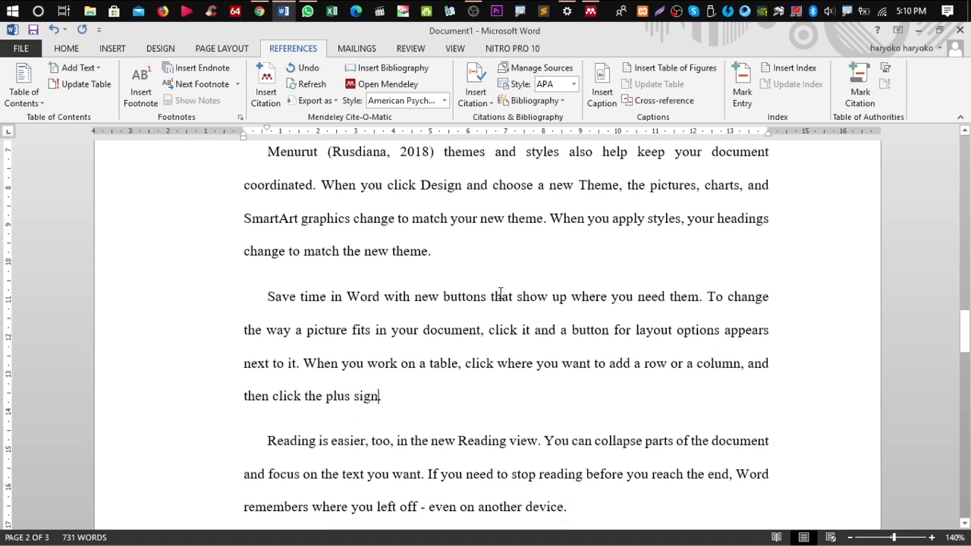
left_click(265, 84)
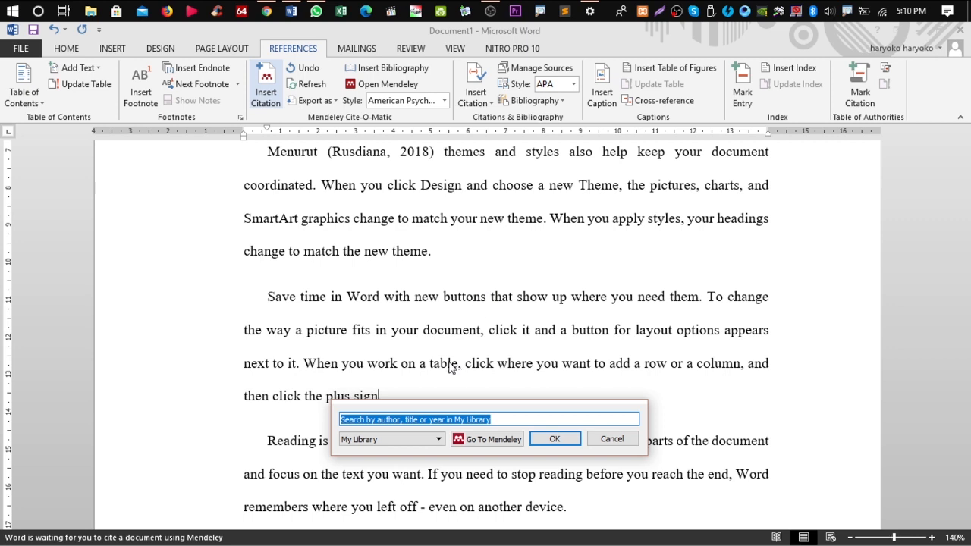
Search 'n' and cite the 2009 article 'Pengembangan Jiwa Kewirausahaan di Kalangan Dosen dan Mahasiswa'
type("n")
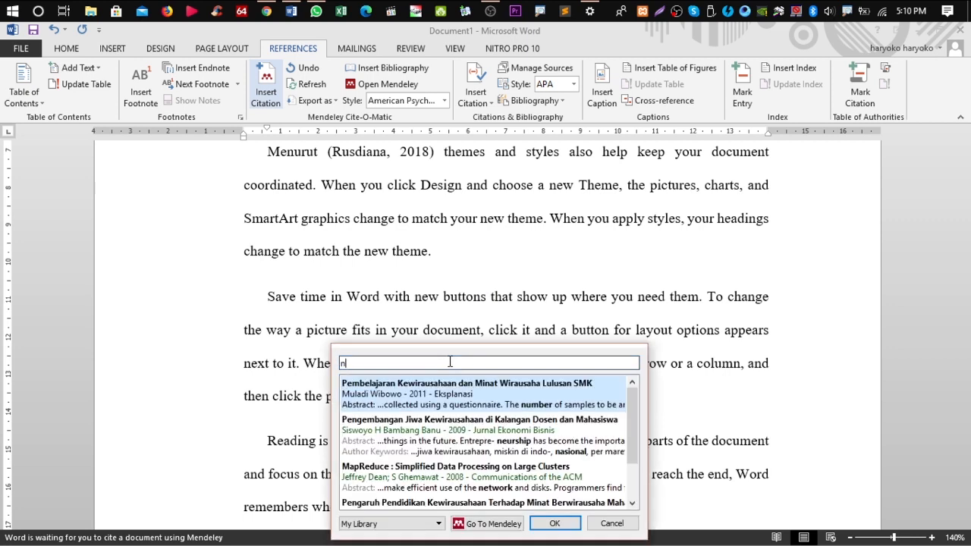
left_click(514, 438)
left_click(553, 382)
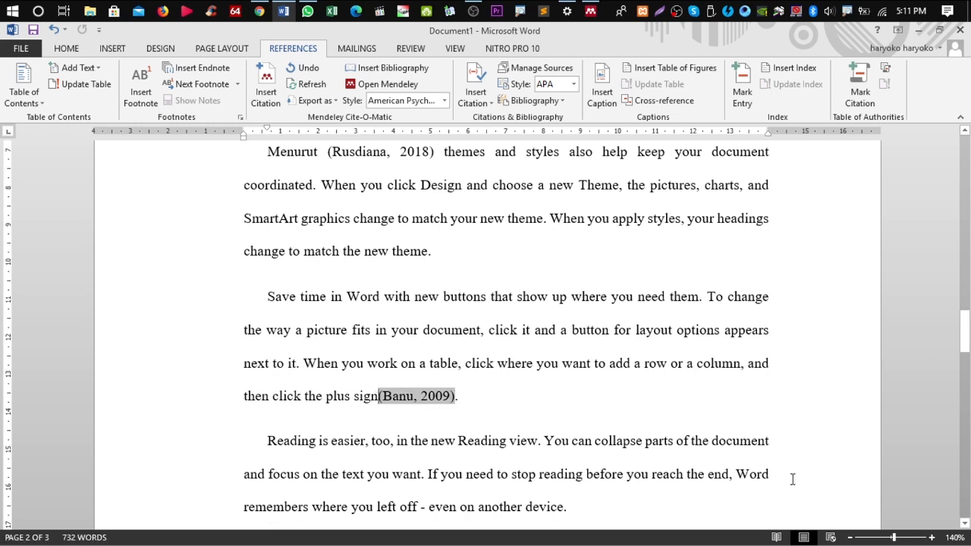
left_click(500, 391)
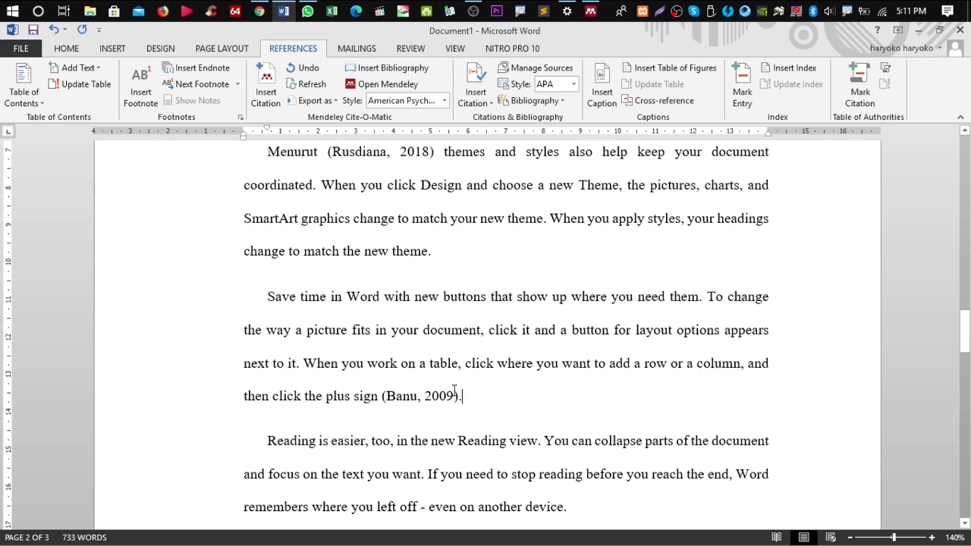
Add a page break after the last paragraph and type 'DAFTAR PUSTAKA' on the new page
scroll(453, 390, "down", 15)
scroll(460, 386, "up", 5)
left_click(585, 332)
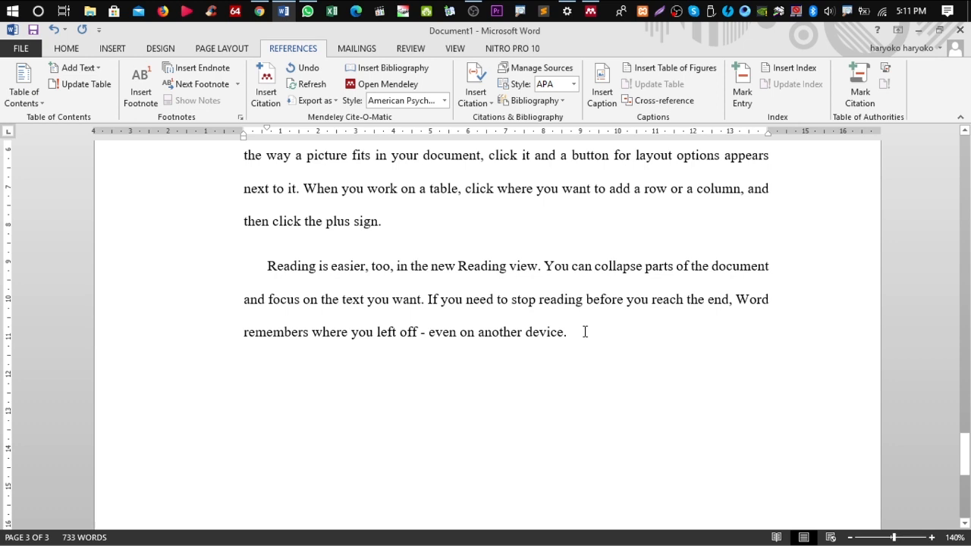
key("shift+Return")
key("BackSpace")
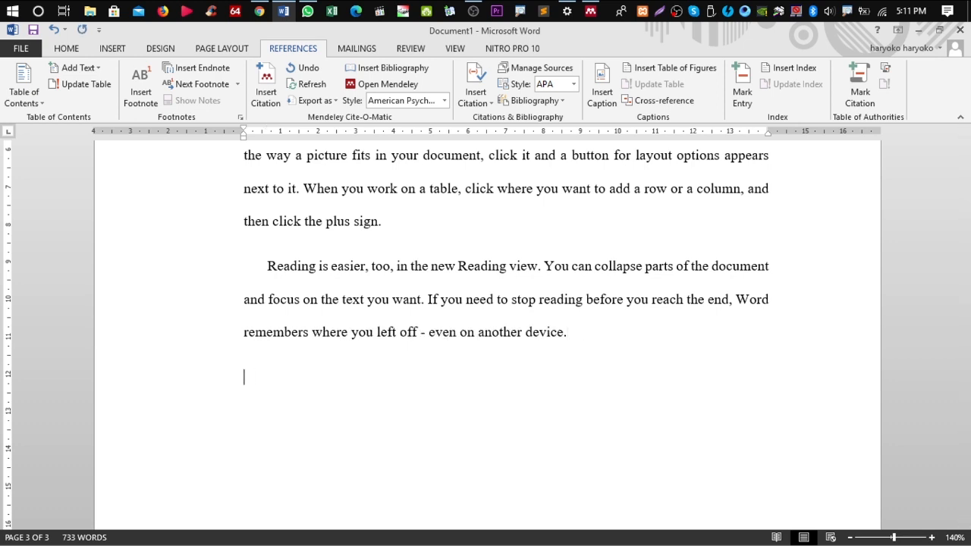
key("ctrl+Return")
type("DAFTAR PUSTAKA")
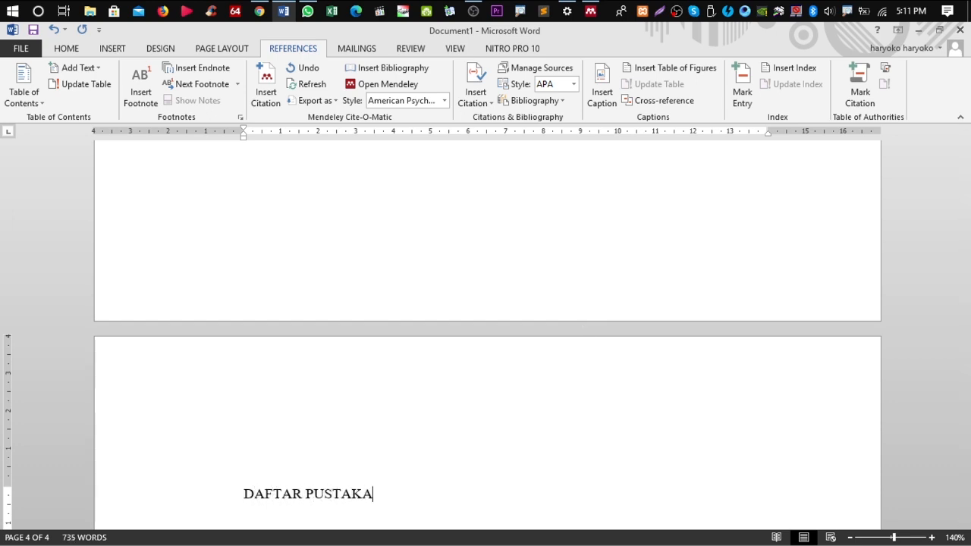
Apply Heading 1 to DAFTAR PUSTAKA, remove its BAB 2 numbering, centre it, and add a paragraph below
key("ctrl+shift+Left")
key("ctrl+shift+Left")
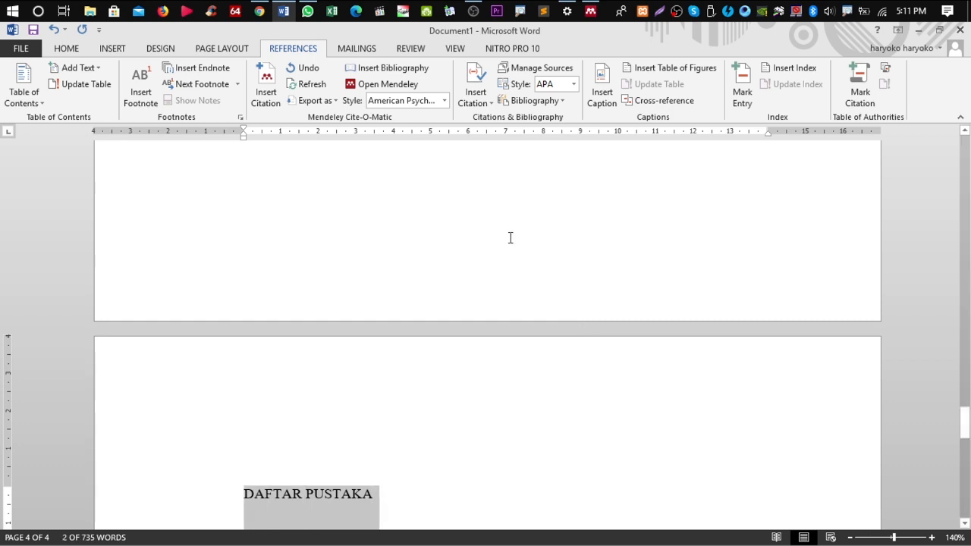
left_click(76, 48)
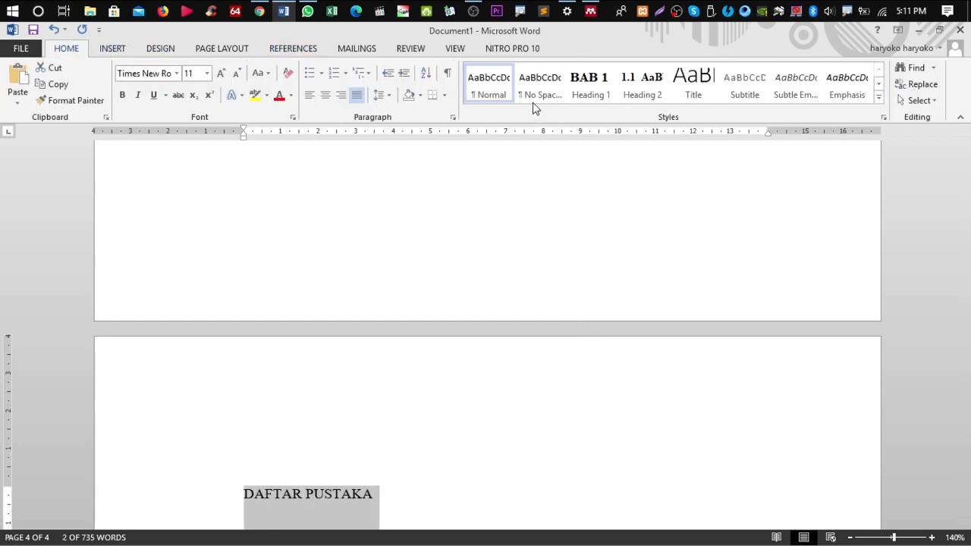
left_click(590, 85)
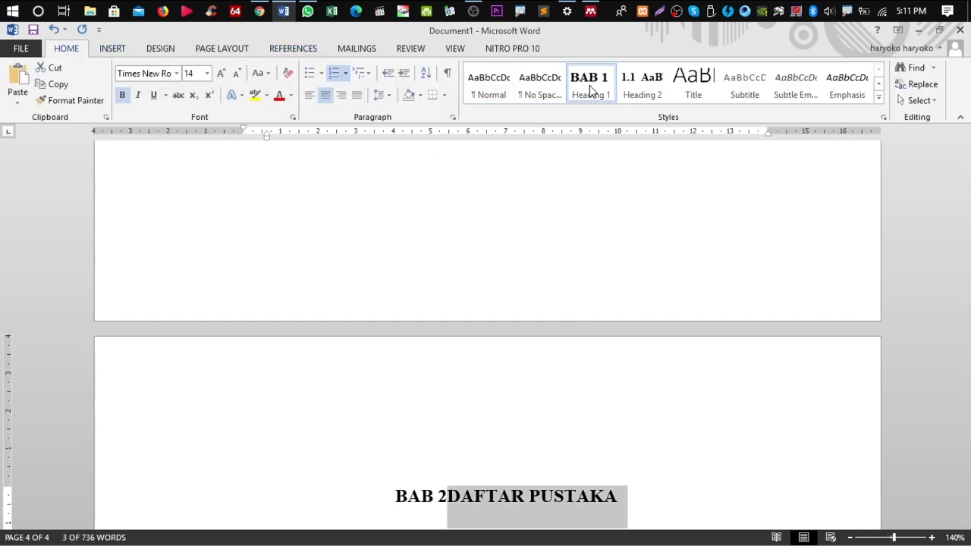
left_click(449, 497)
key("BackSpace")
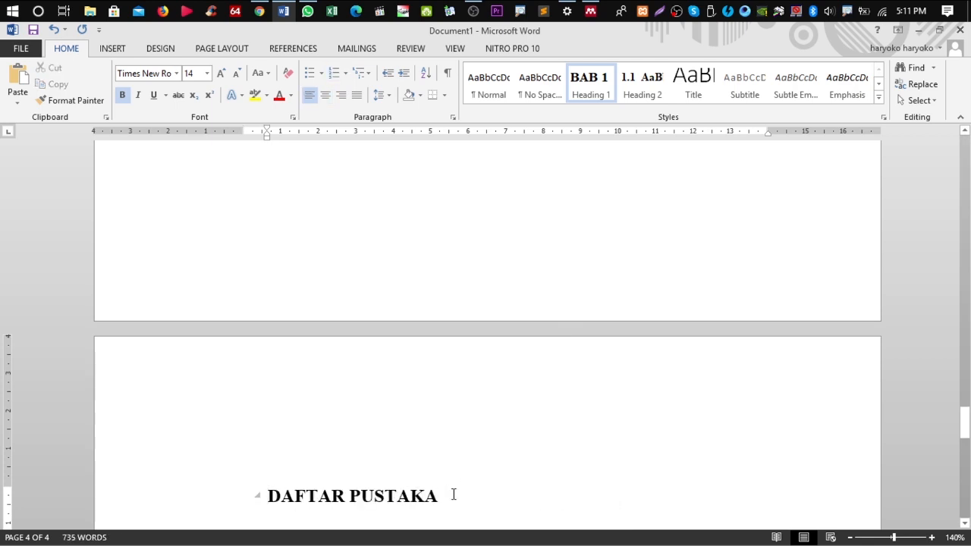
key("ctrl+e")
left_click(615, 496)
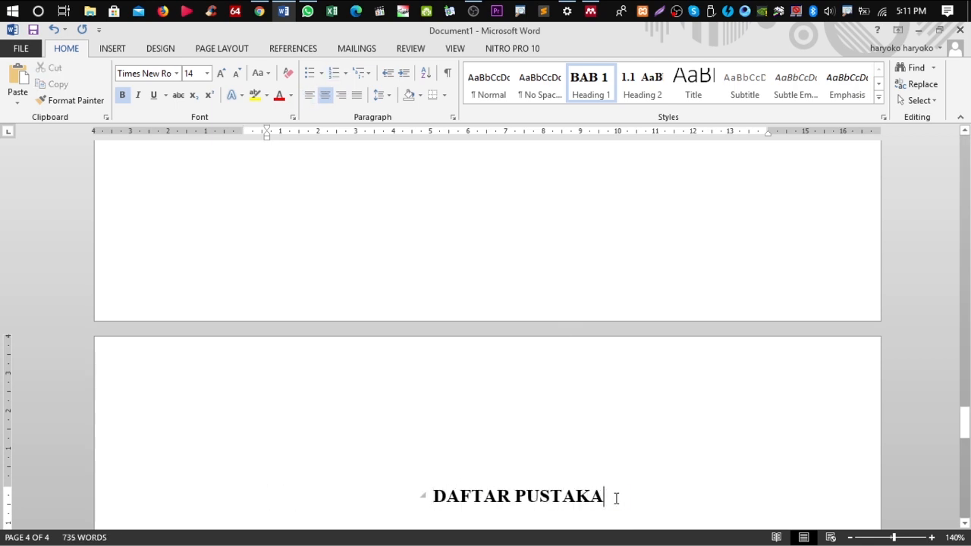
key("Return")
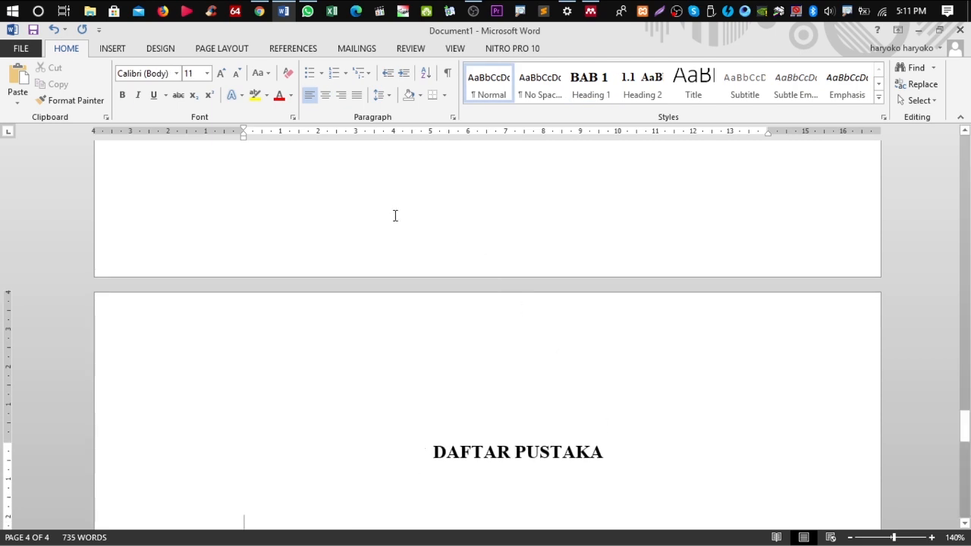
left_click(284, 50)
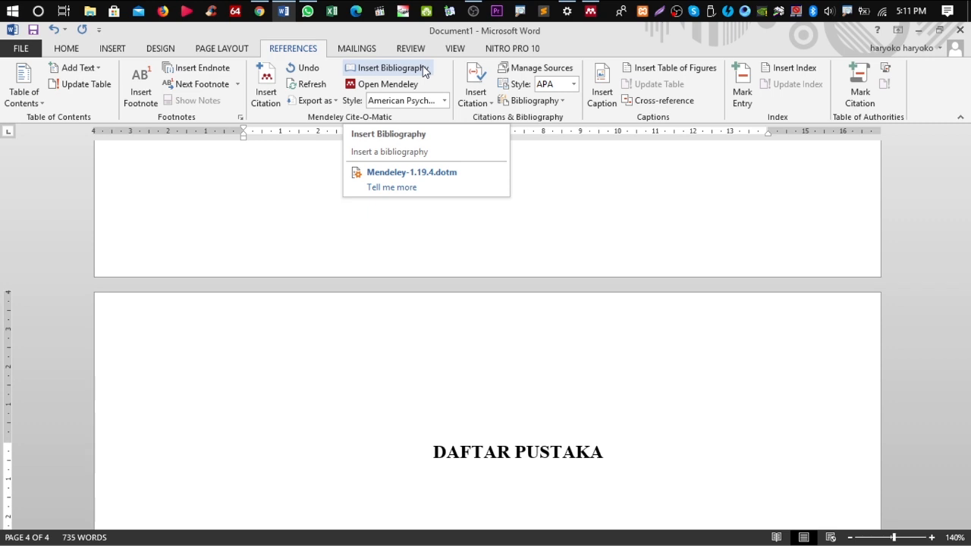
Insert the four-entry Mendeley APA bibliography under DAFTAR PUSTAKA and delete its 'Bibliography' label
left_click(424, 71)
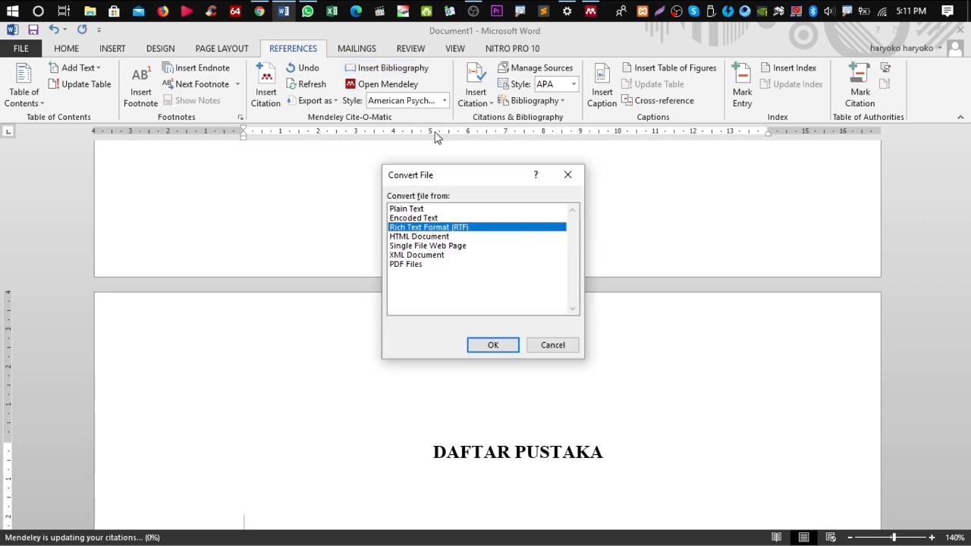
left_click(486, 349)
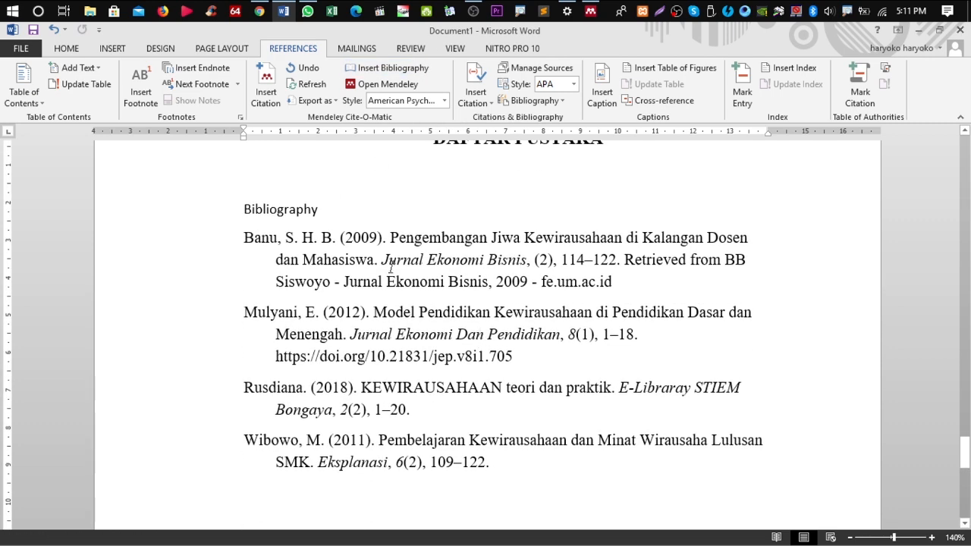
left_click_drag(316, 208, 243, 208)
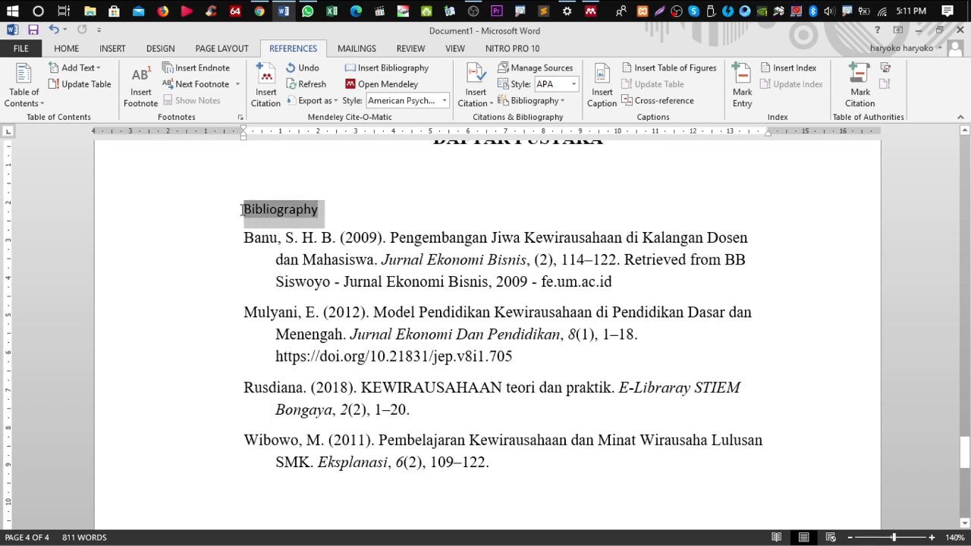
key("Delete")
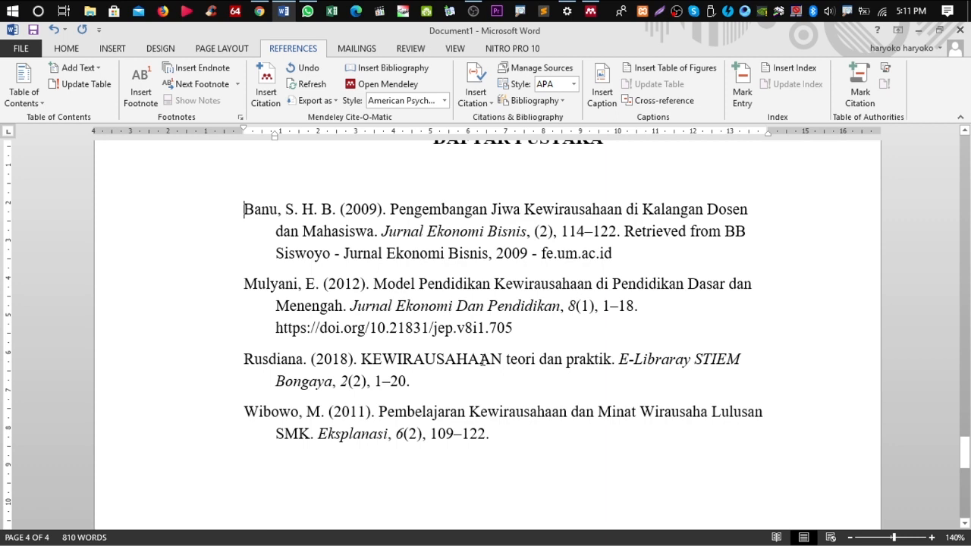
scroll(483, 361, "up", 3)
scroll(483, 362, "down", 4)
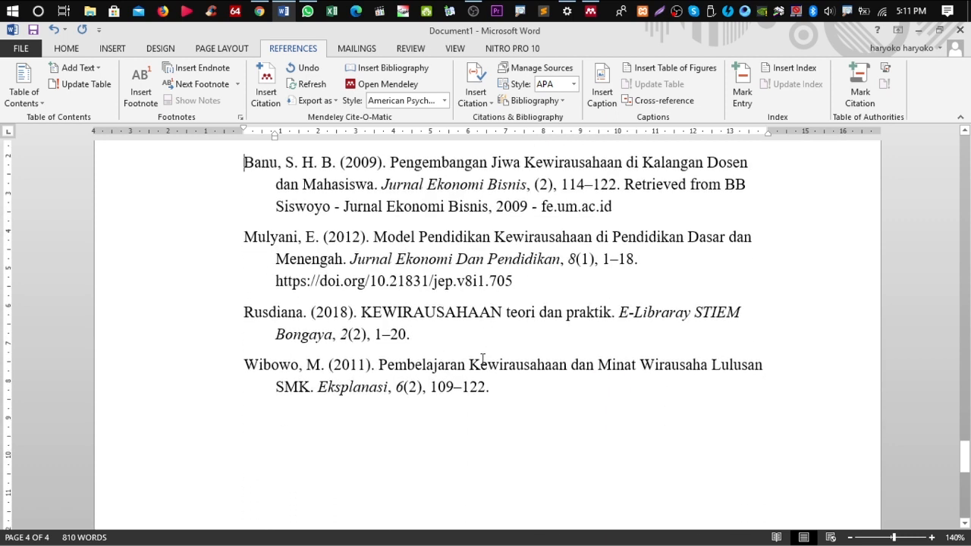
scroll(482, 361, "up", 3)
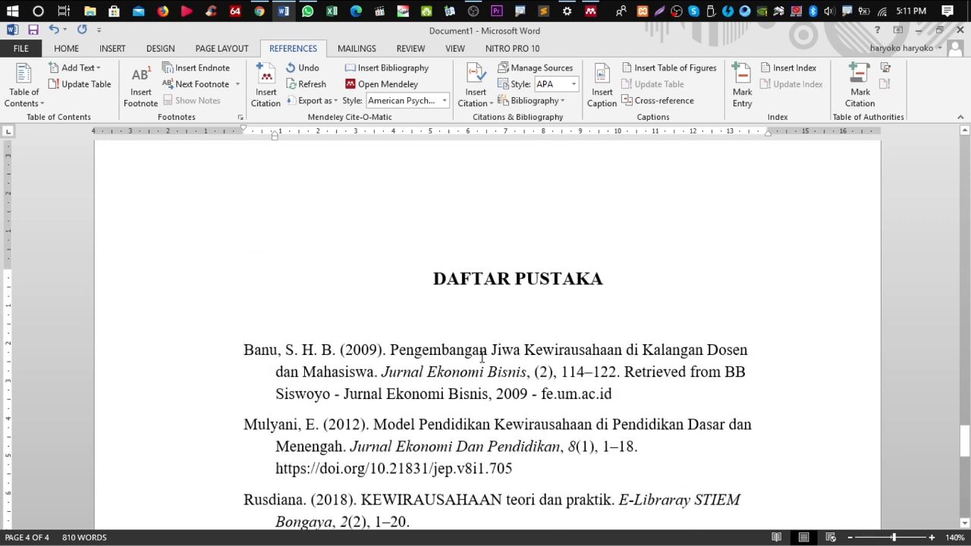
scroll(481, 356, "down", 2)
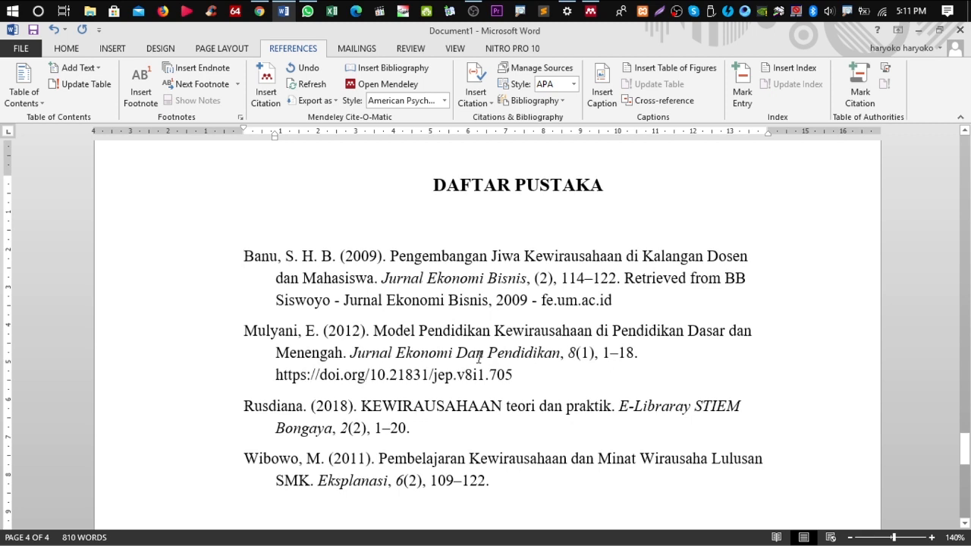
Switch Mendeley's style to IEEE and regenerate the reference list as entries [1]–[4], deleting the 'Bibliography' label
left_click(444, 101)
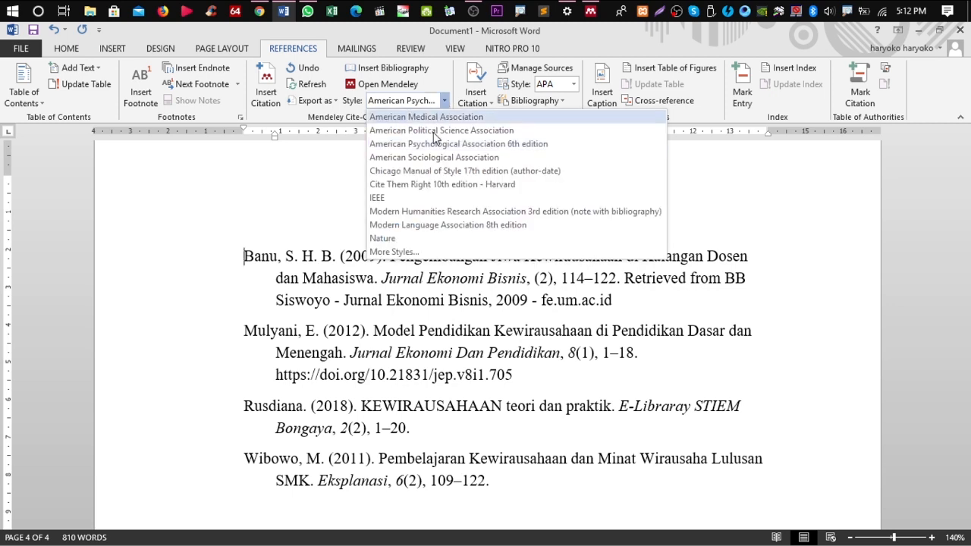
left_click(423, 198)
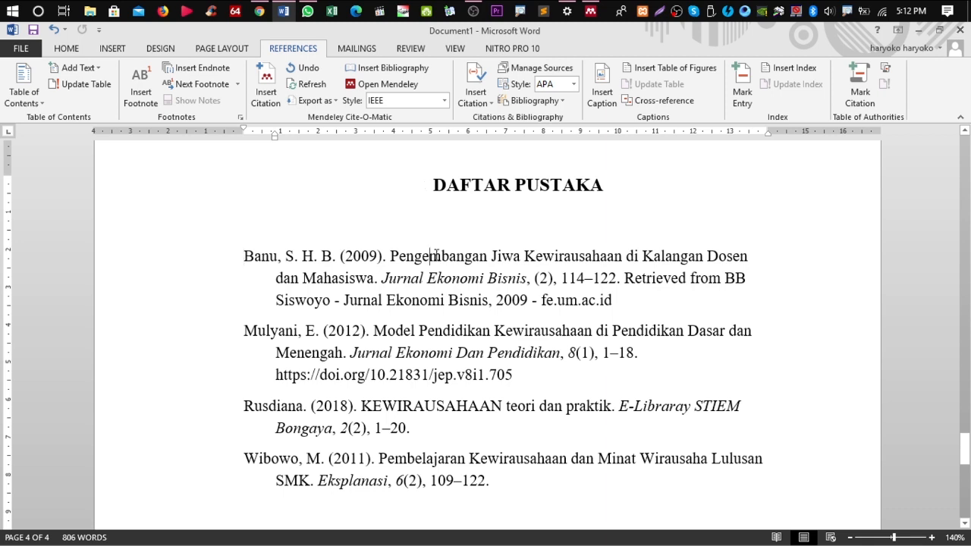
left_click_drag(243, 255, 494, 481)
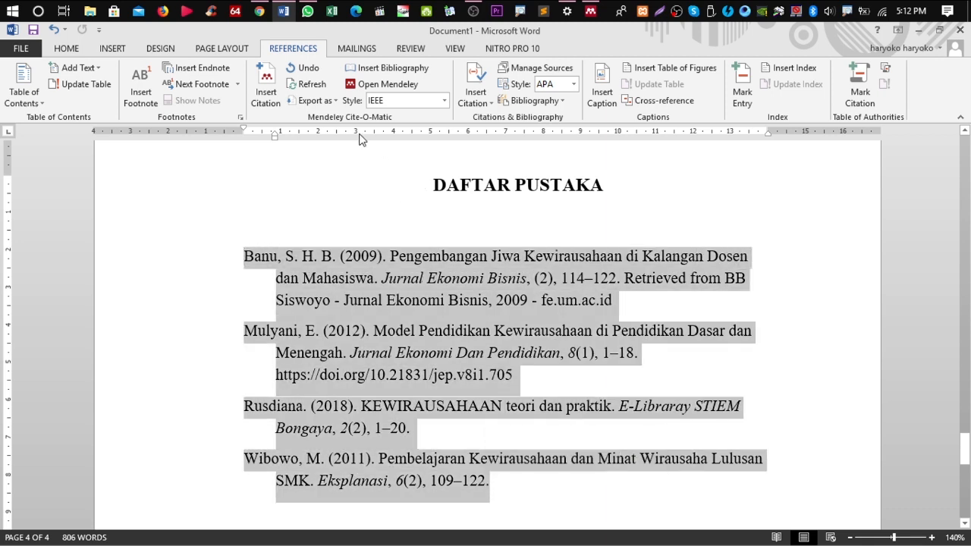
left_click(386, 69)
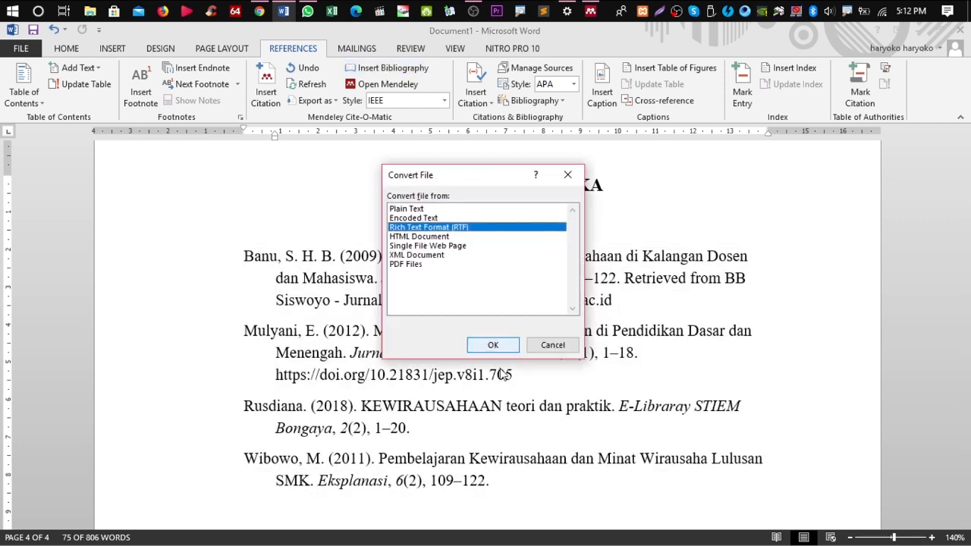
left_click(498, 347)
left_click_drag(331, 257, 228, 256)
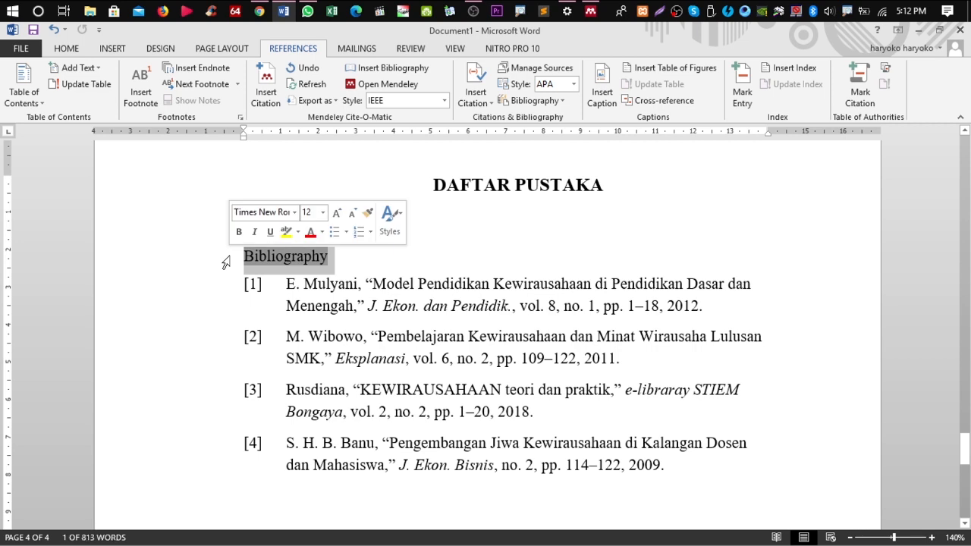
key("Delete")
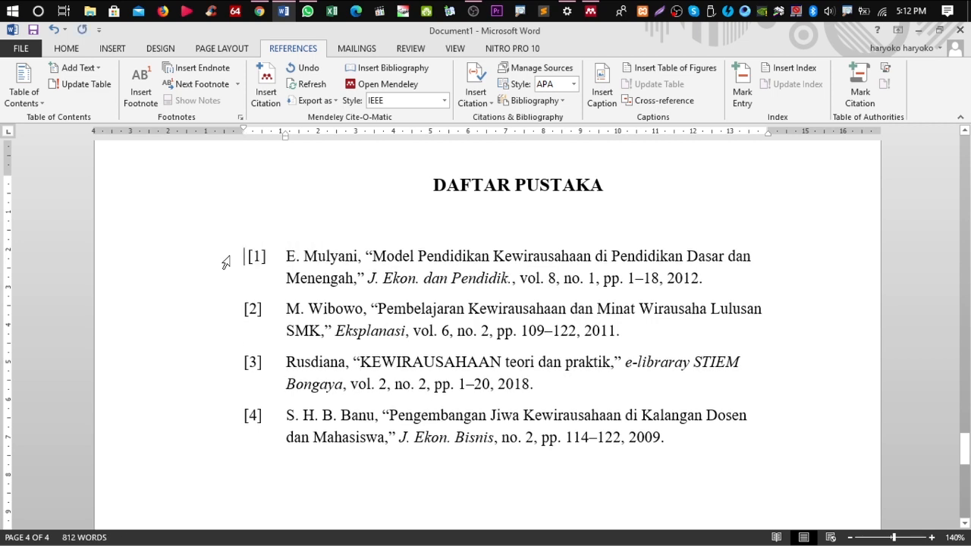
Check the IEEE citations [1], [2] and [3] in the chapter text
scroll(622, 340, "up", 10)
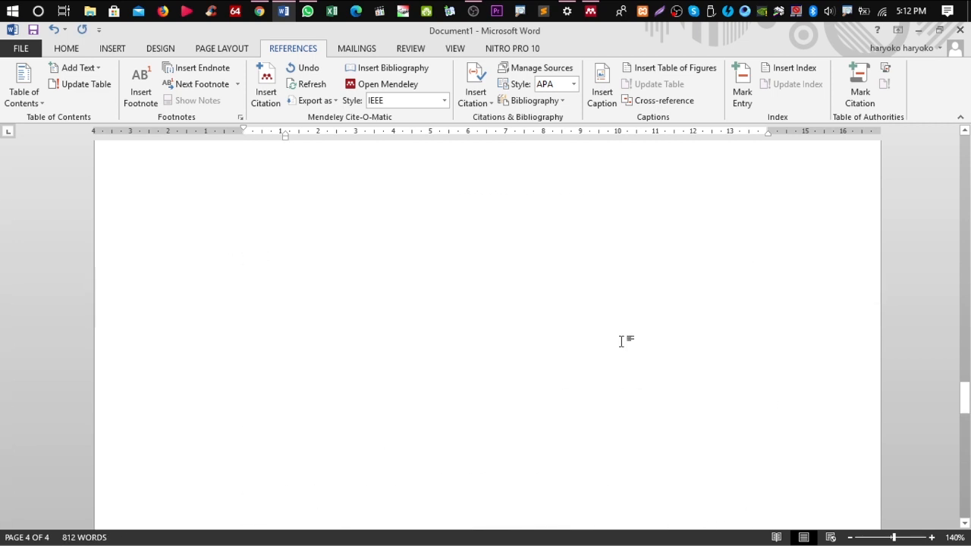
scroll(622, 341, "down", 3)
scroll(619, 339, "up", 5)
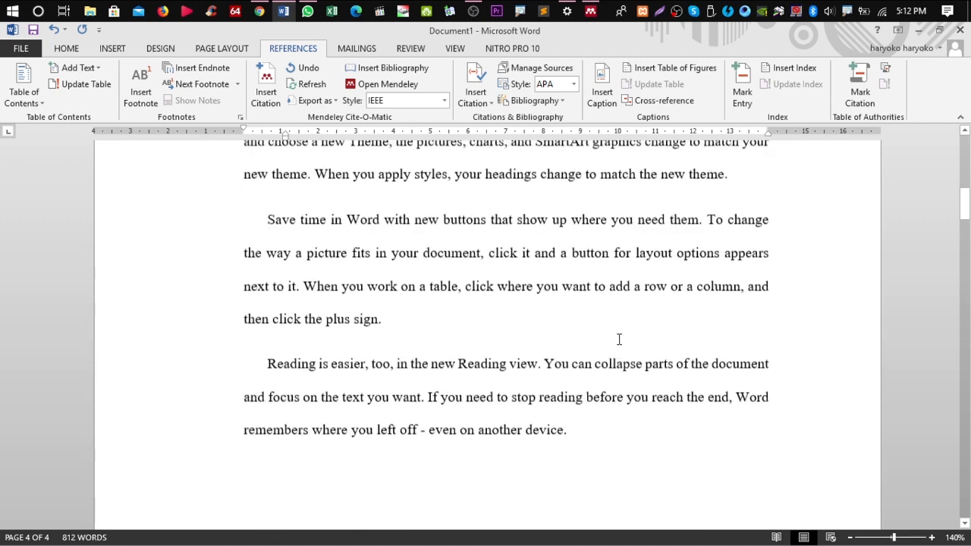
scroll(618, 339, "up", 3)
scroll(471, 333, "down", 4)
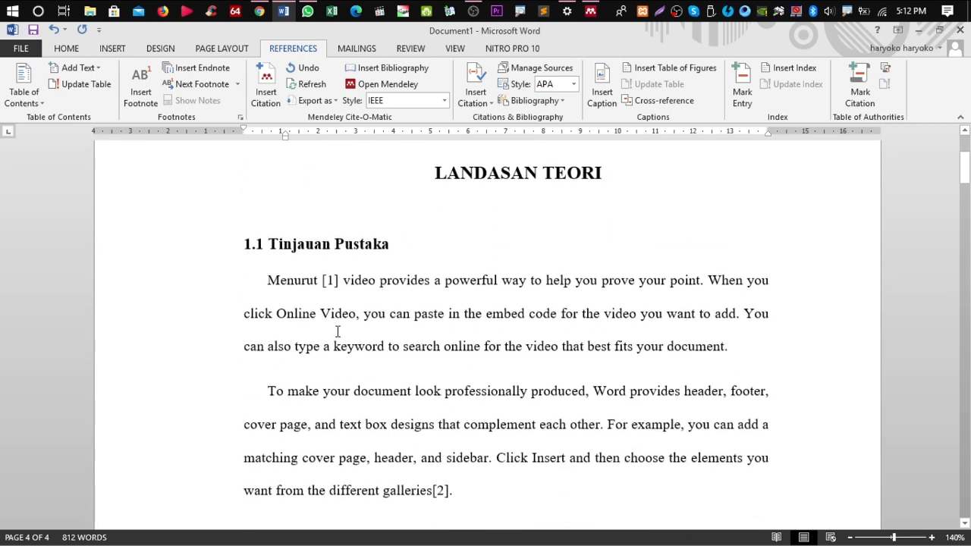
left_click(324, 280)
scroll(436, 365, "down", 3)
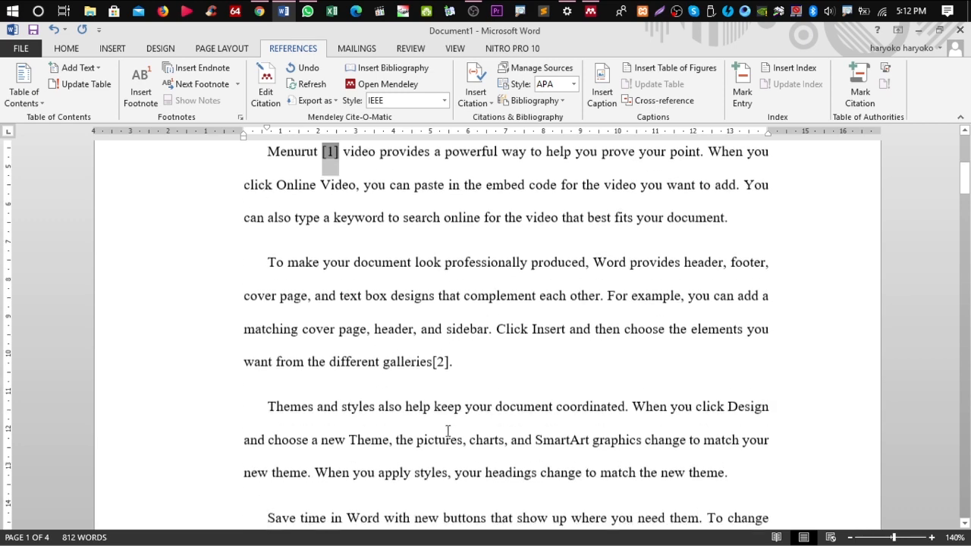
left_click(433, 350)
scroll(444, 364, "down", 10)
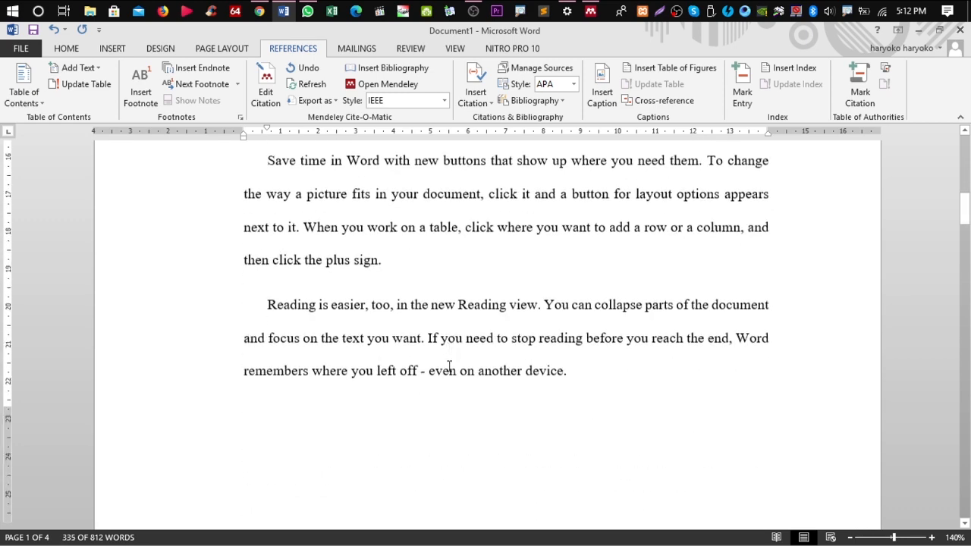
scroll(438, 315, "down", 15)
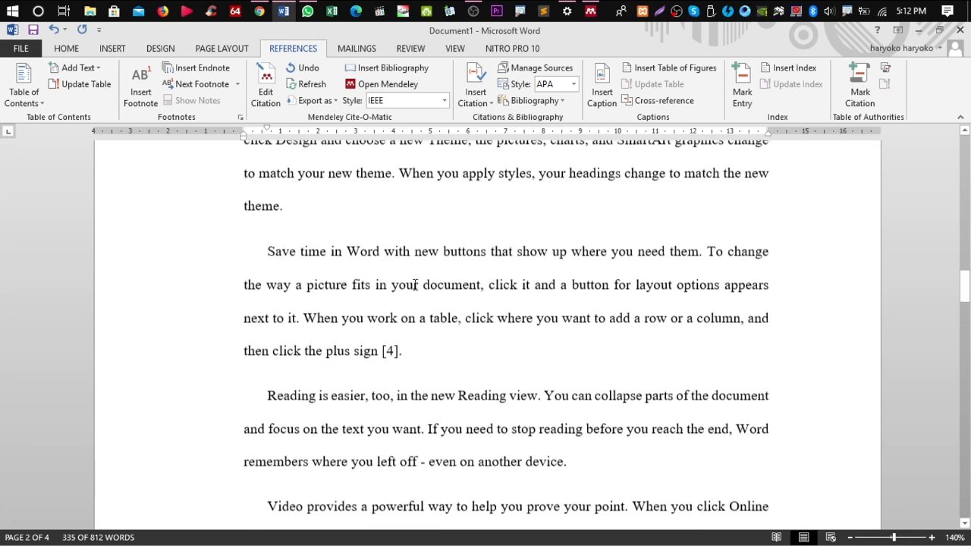
scroll(353, 245, "up", 3)
left_click(329, 245)
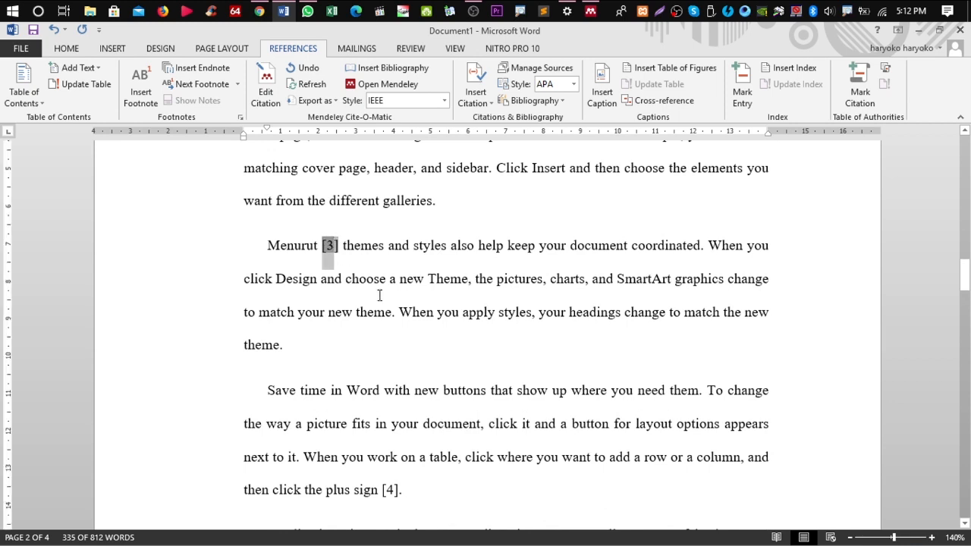
Delete the space before the [4] citation at the end of the 'Save time' paragraph
scroll(394, 311, "down", 4)
left_click(384, 301)
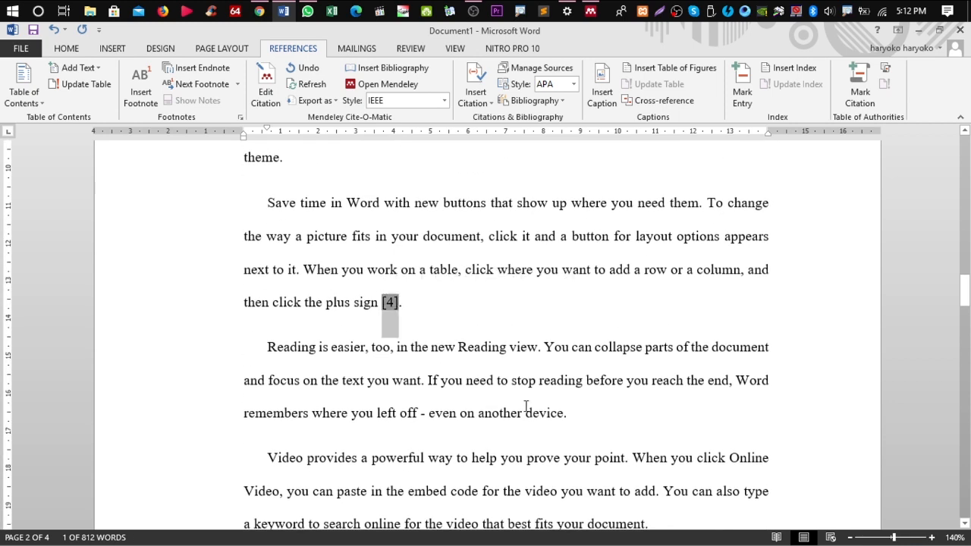
key("Left")
key("BackSpace")
left_click(414, 305)
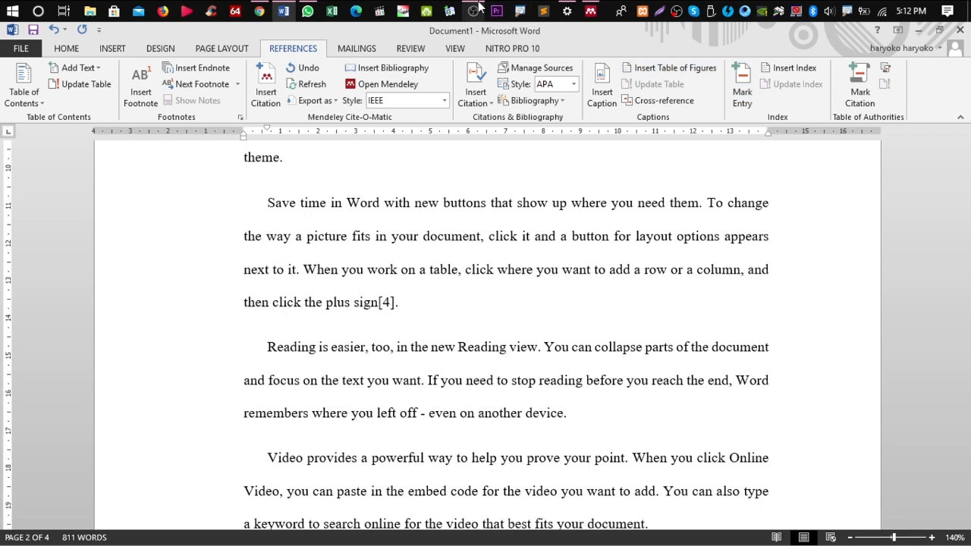
mouse_move(475, 9)
mouse_move(491, 34)
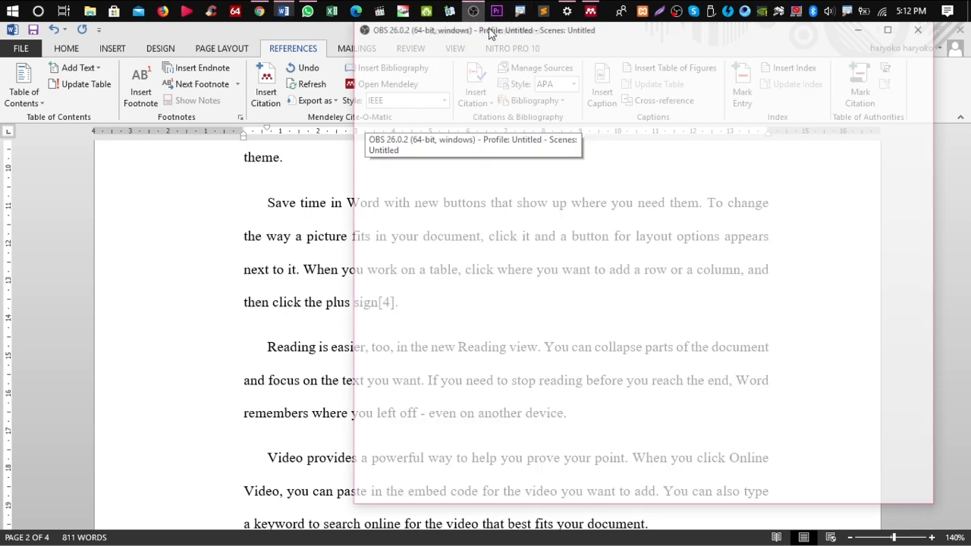